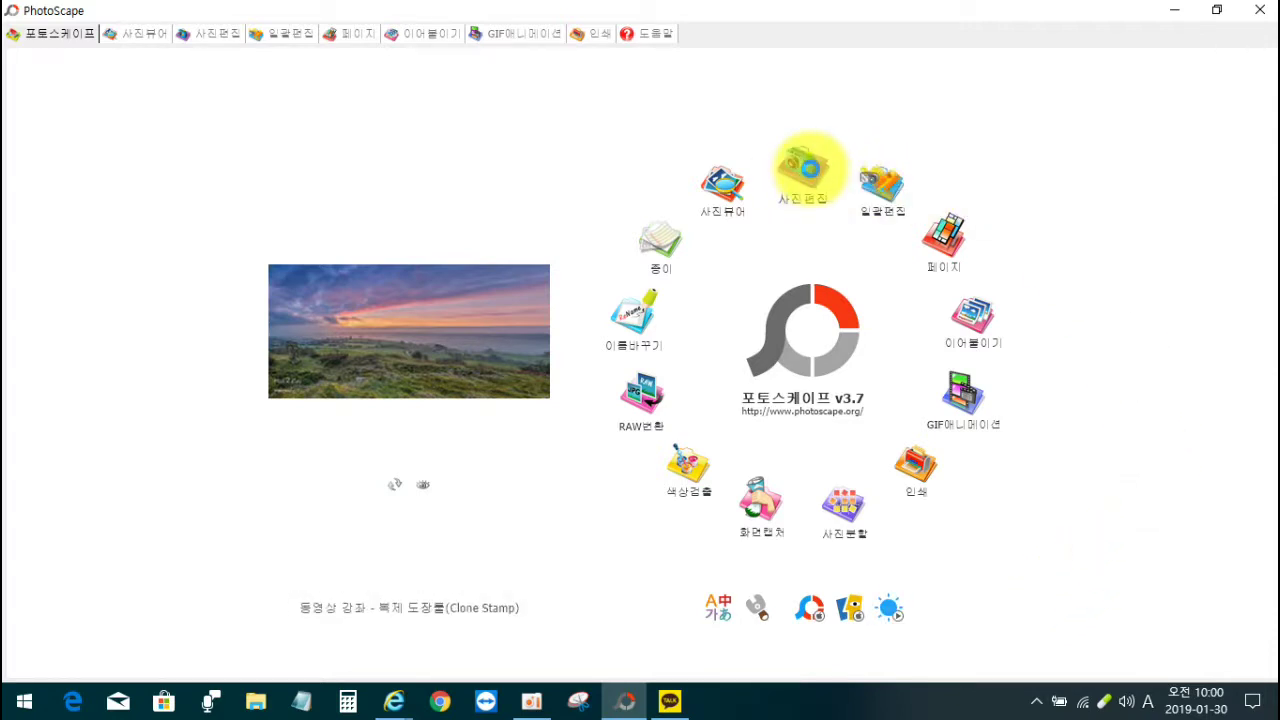
Open the photo 01. 기본-뽀샤시.jpg from the 포토스케이프 실습예제(페마스쿨) folder in the photo editor.
left_click(808, 170)
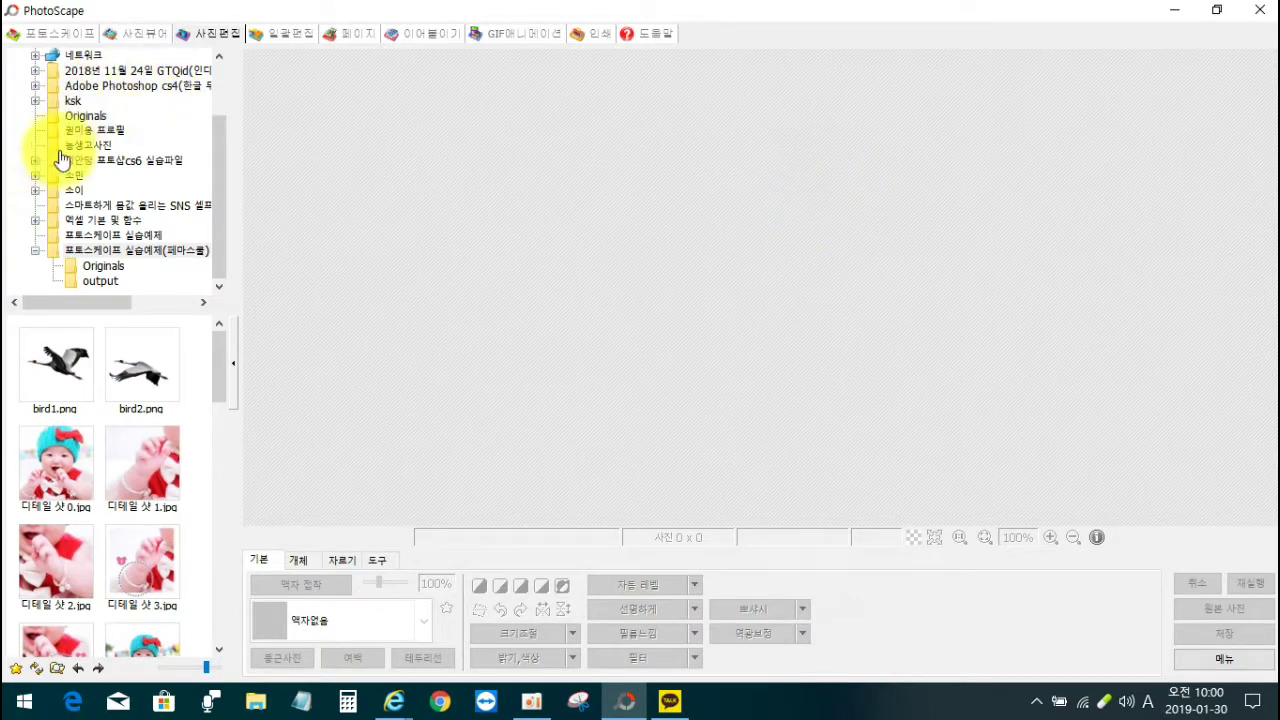
left_click(162, 262)
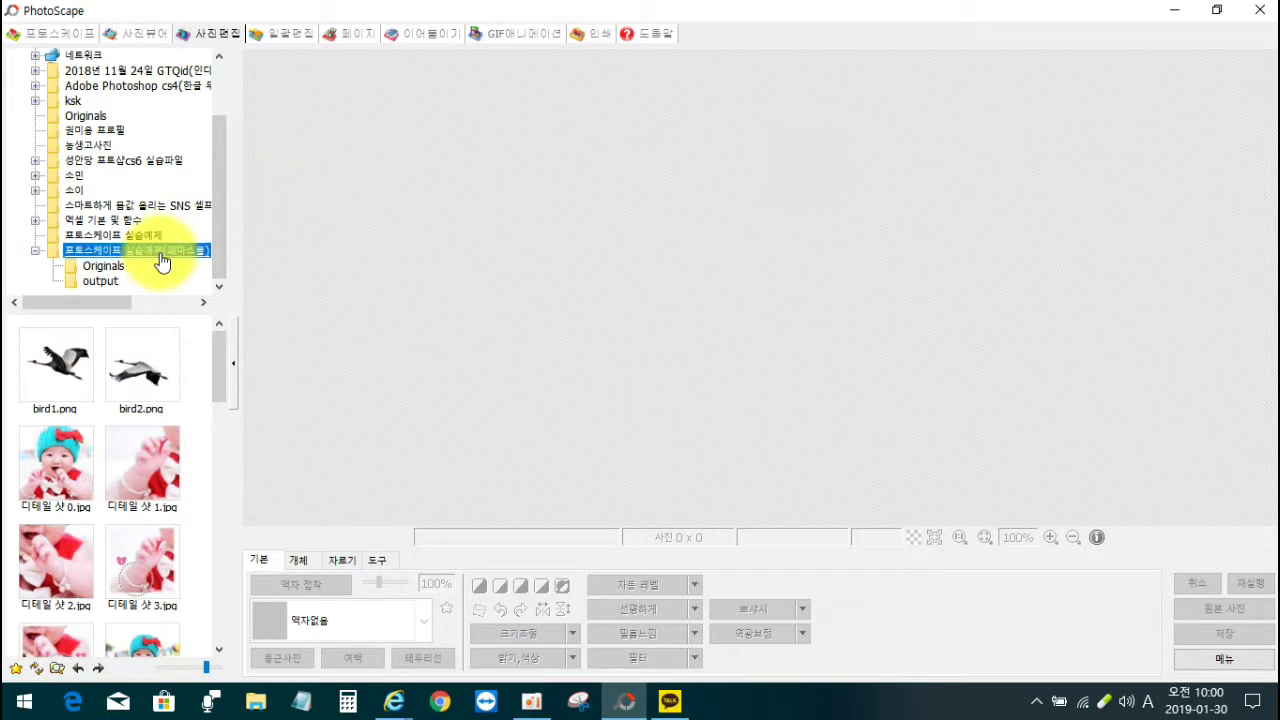
left_click_drag(221, 376, 219, 595)
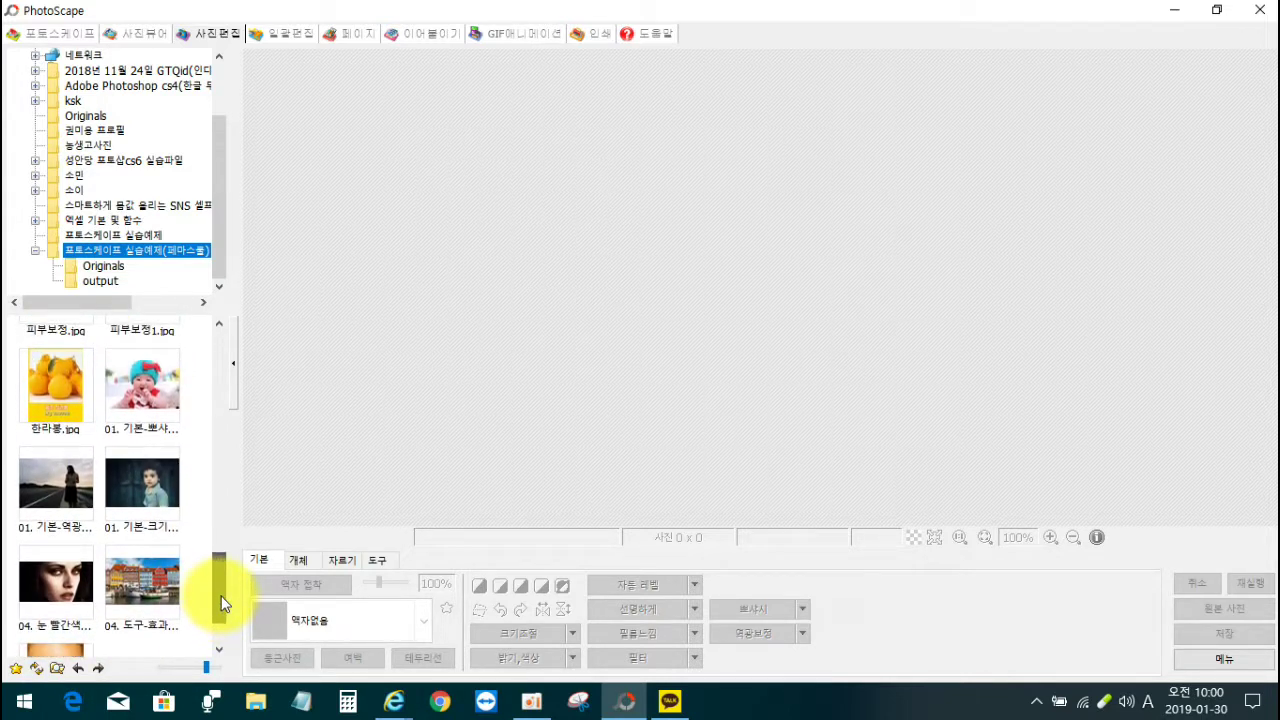
left_click(142, 372)
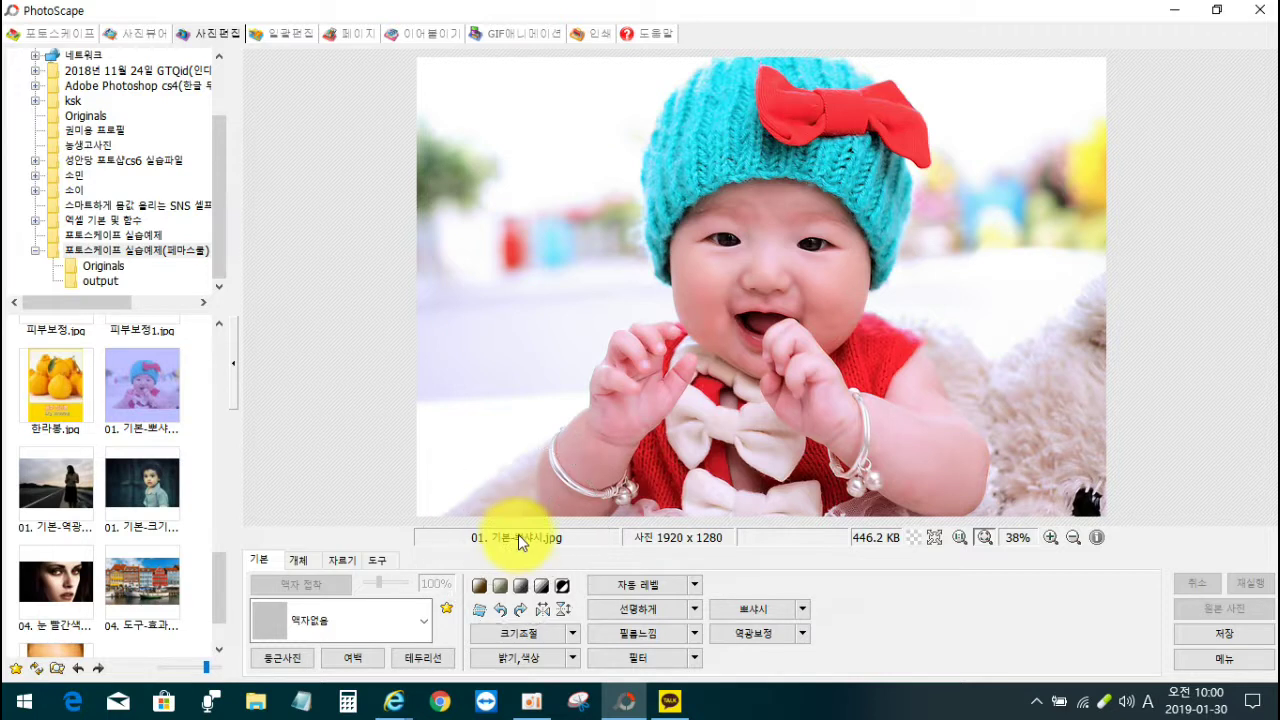
left_click(703, 538)
left_click(882, 539)
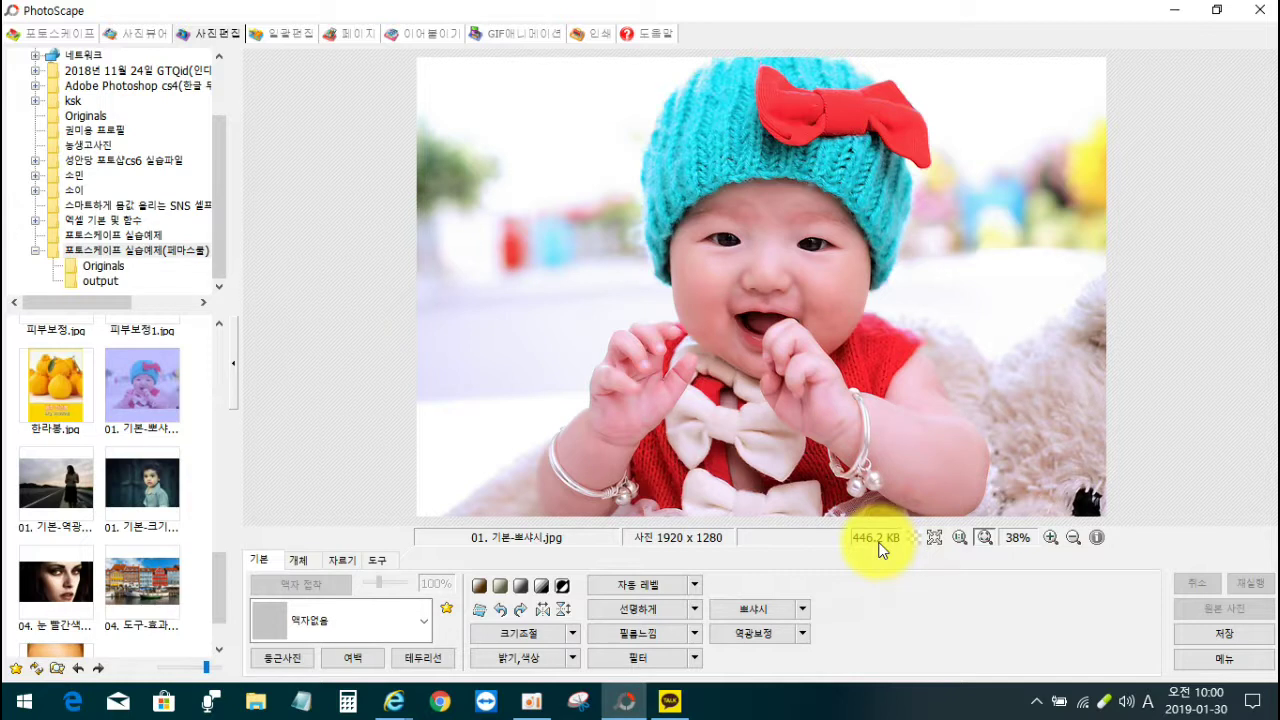
left_click(717, 534)
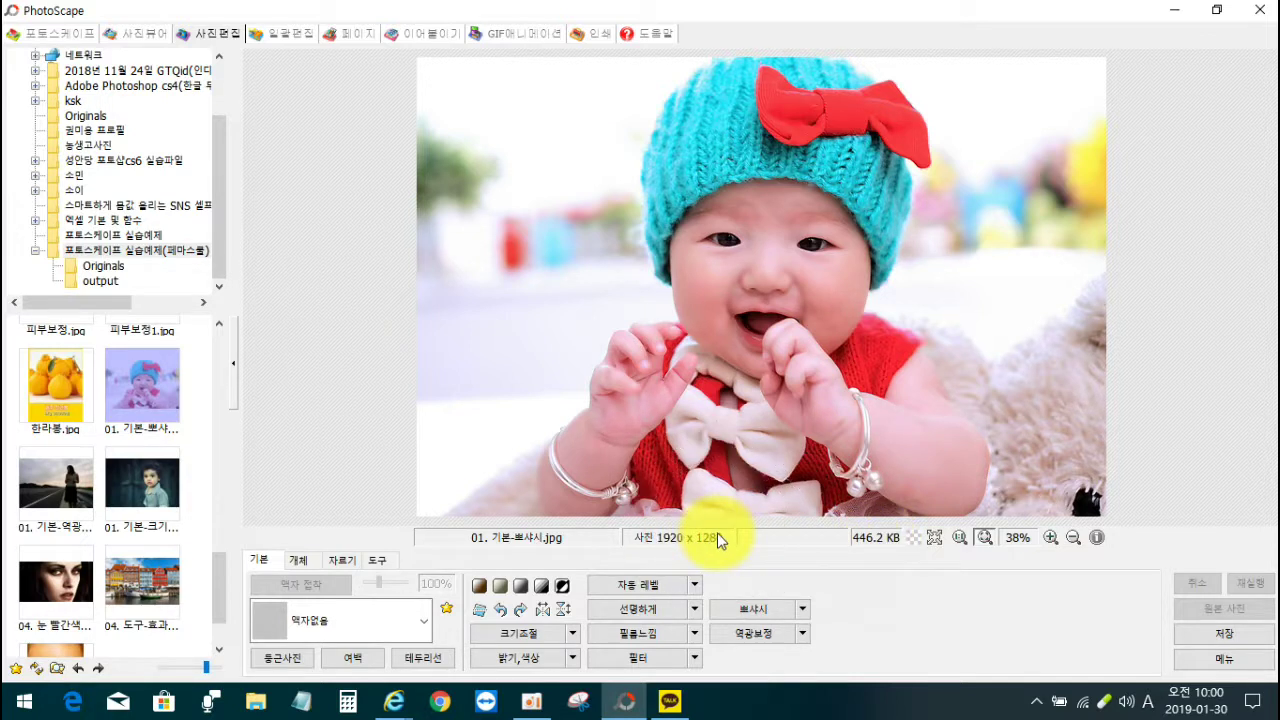
left_click(717, 538)
left_click(700, 536)
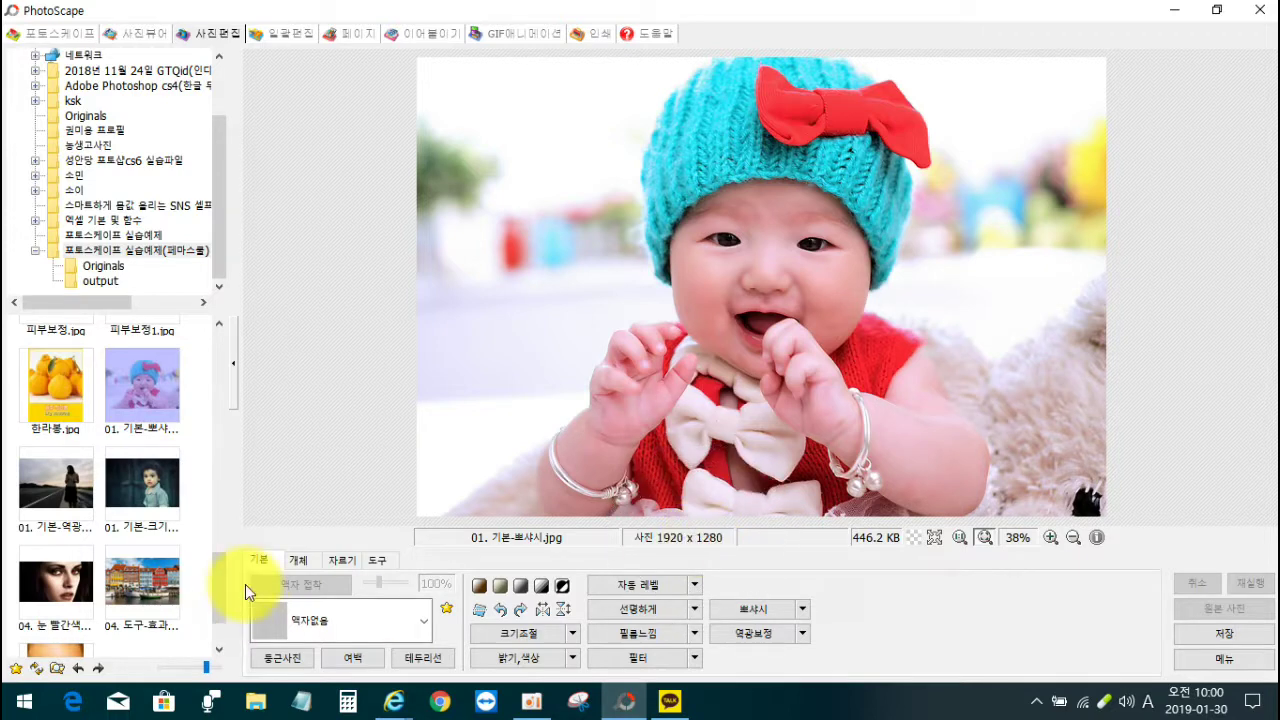
Resize the baby photo to a height of 700 pixels, keeping its width-to-height ratio.
left_click(529, 636)
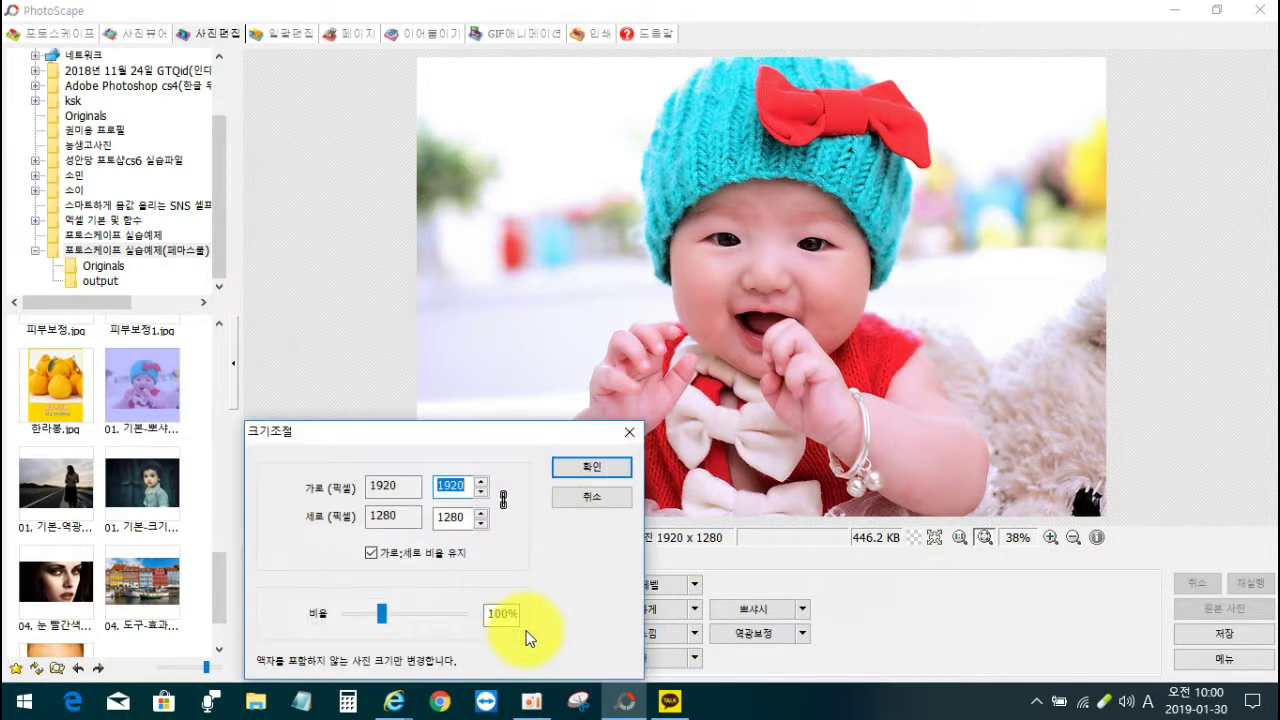
left_click_drag(487, 433, 417, 215)
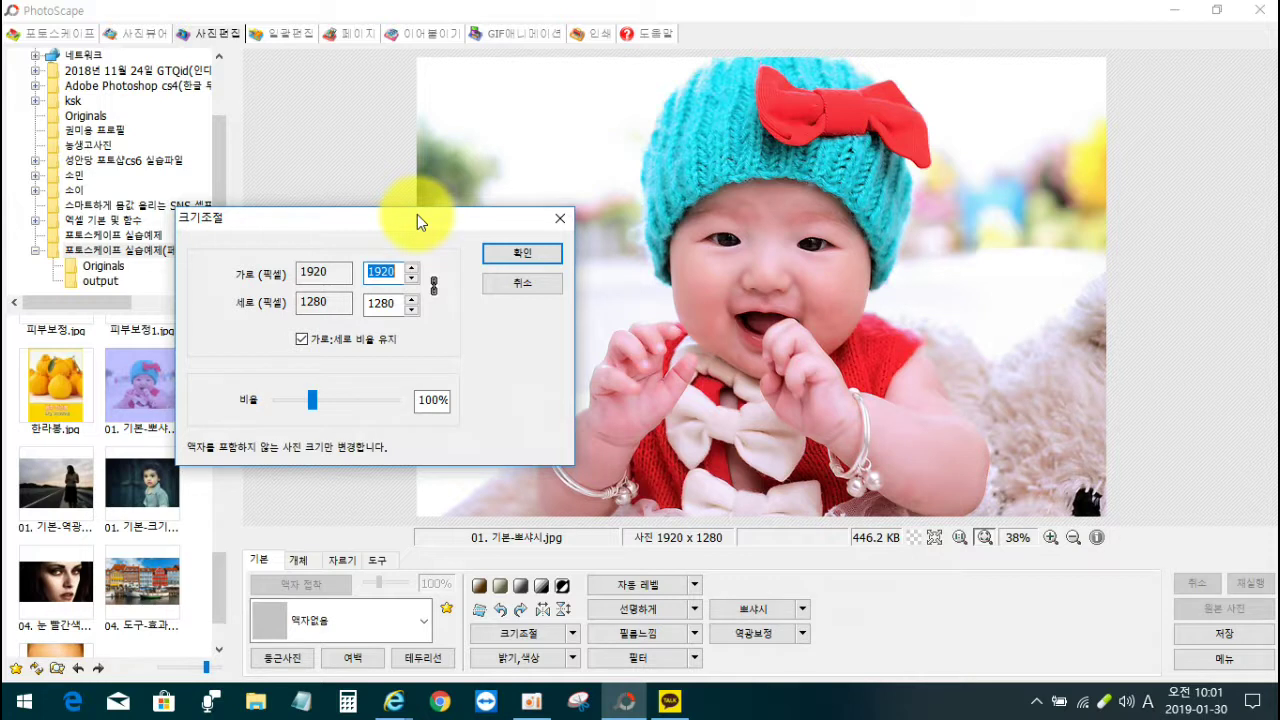
left_click_drag(405, 226, 401, 208)
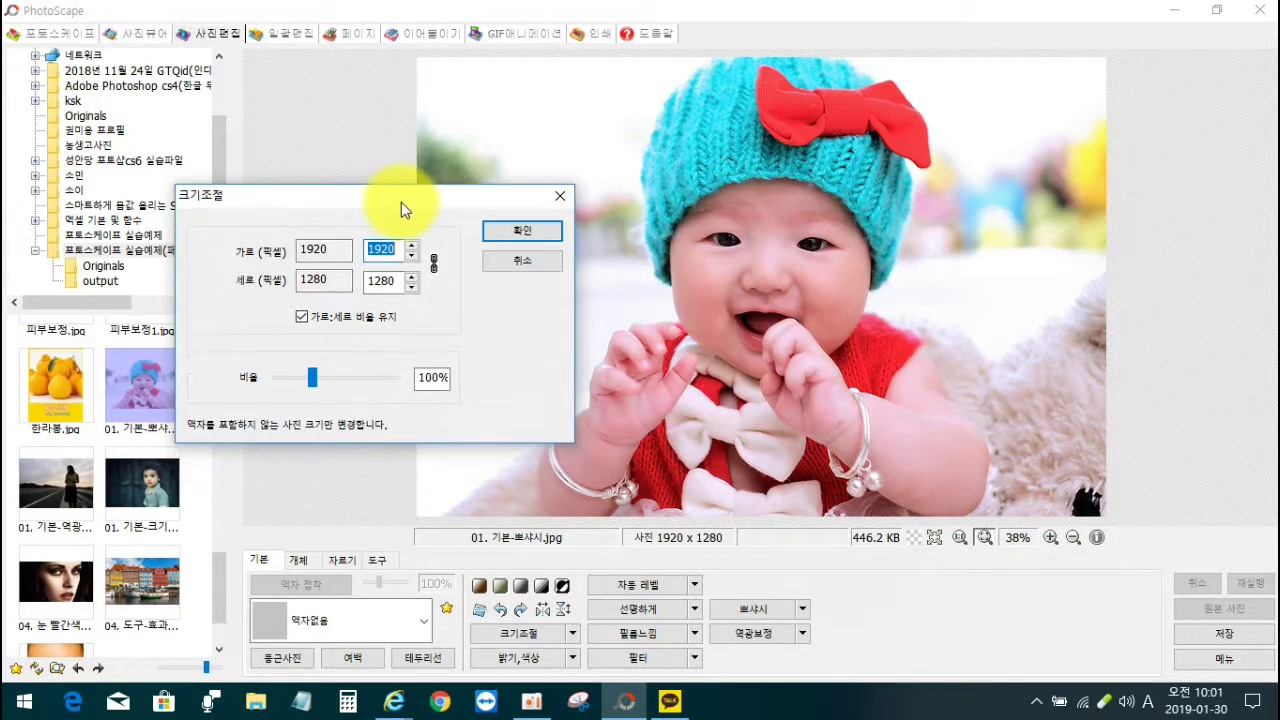
left_click(398, 282)
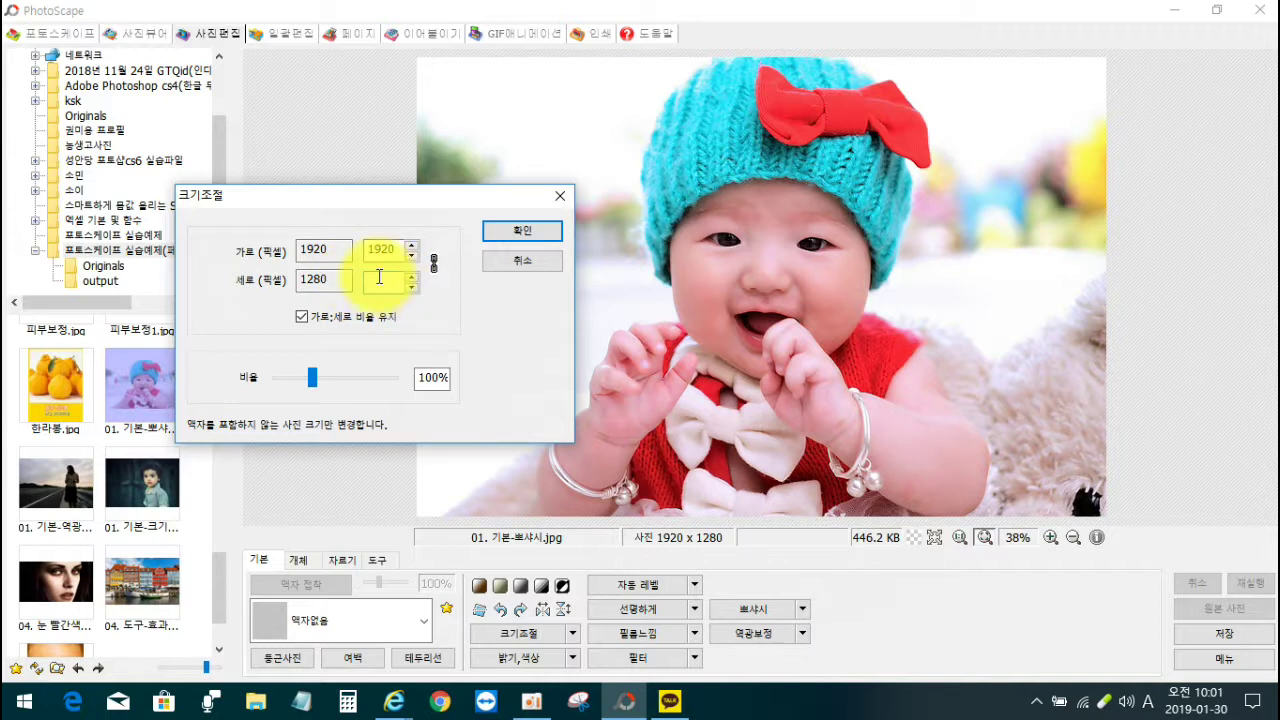
left_click_drag(345, 278, 405, 279)
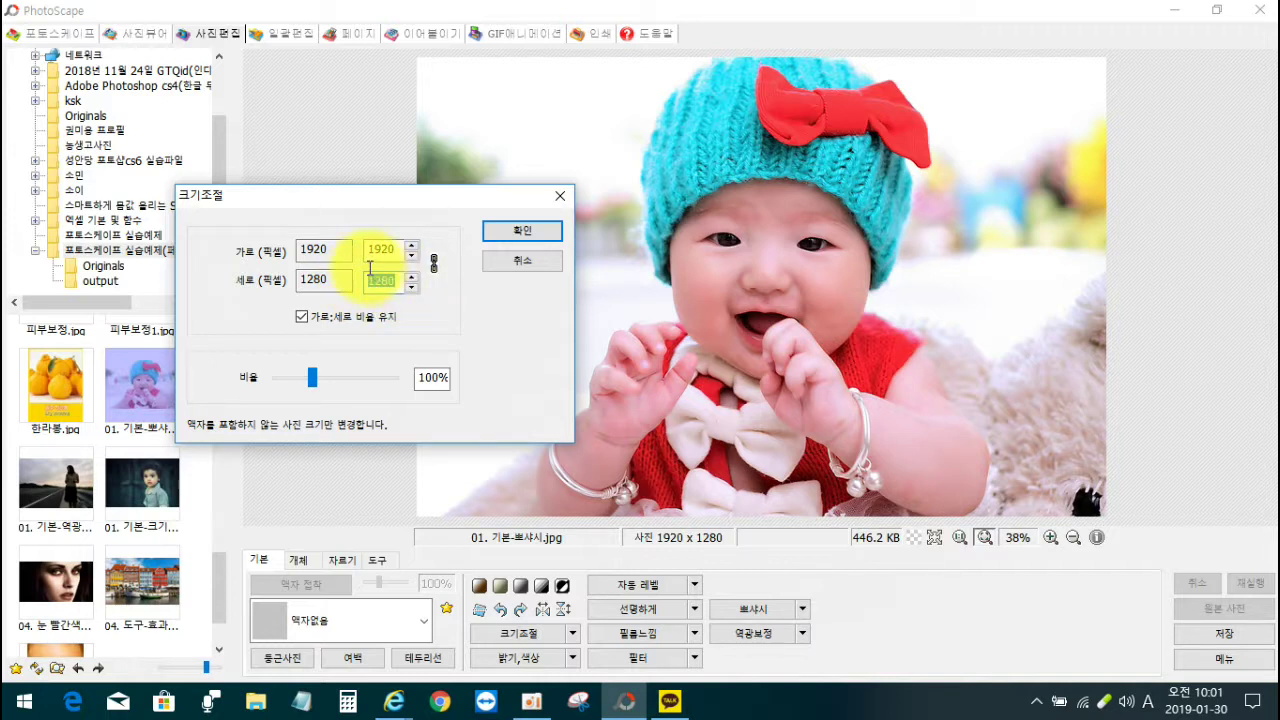
type("700")
left_click(392, 287)
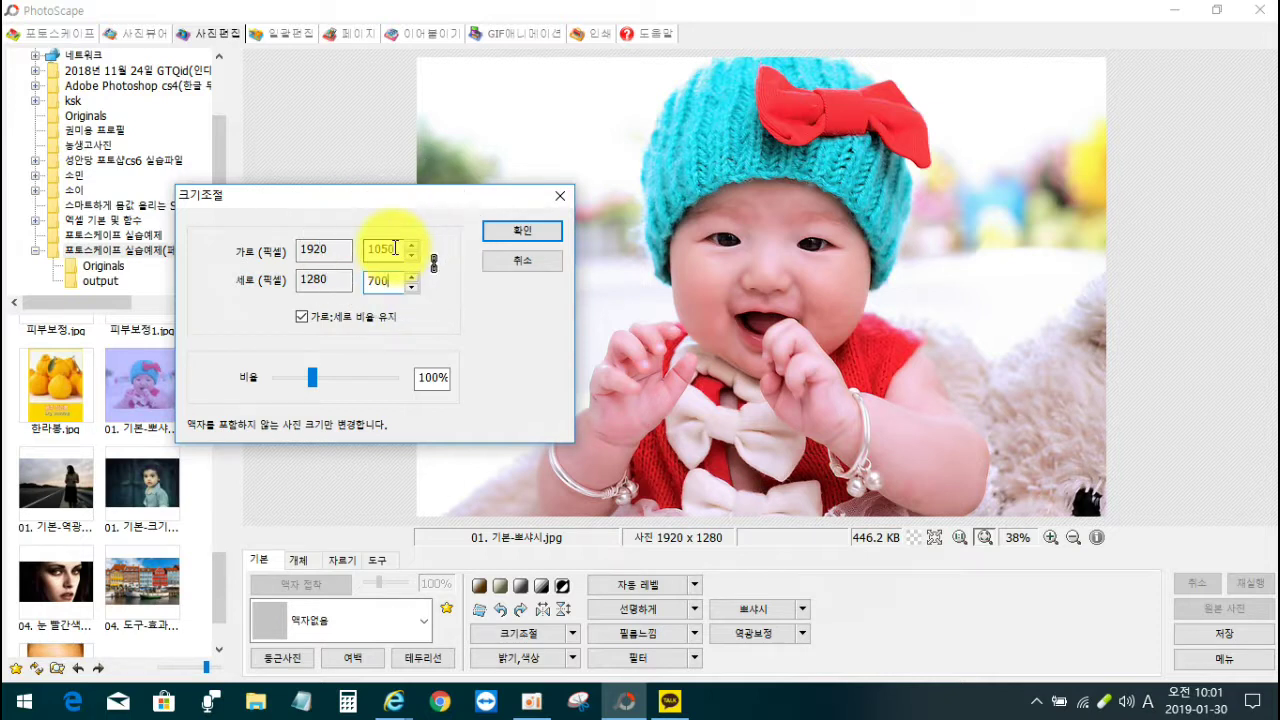
left_click(514, 231)
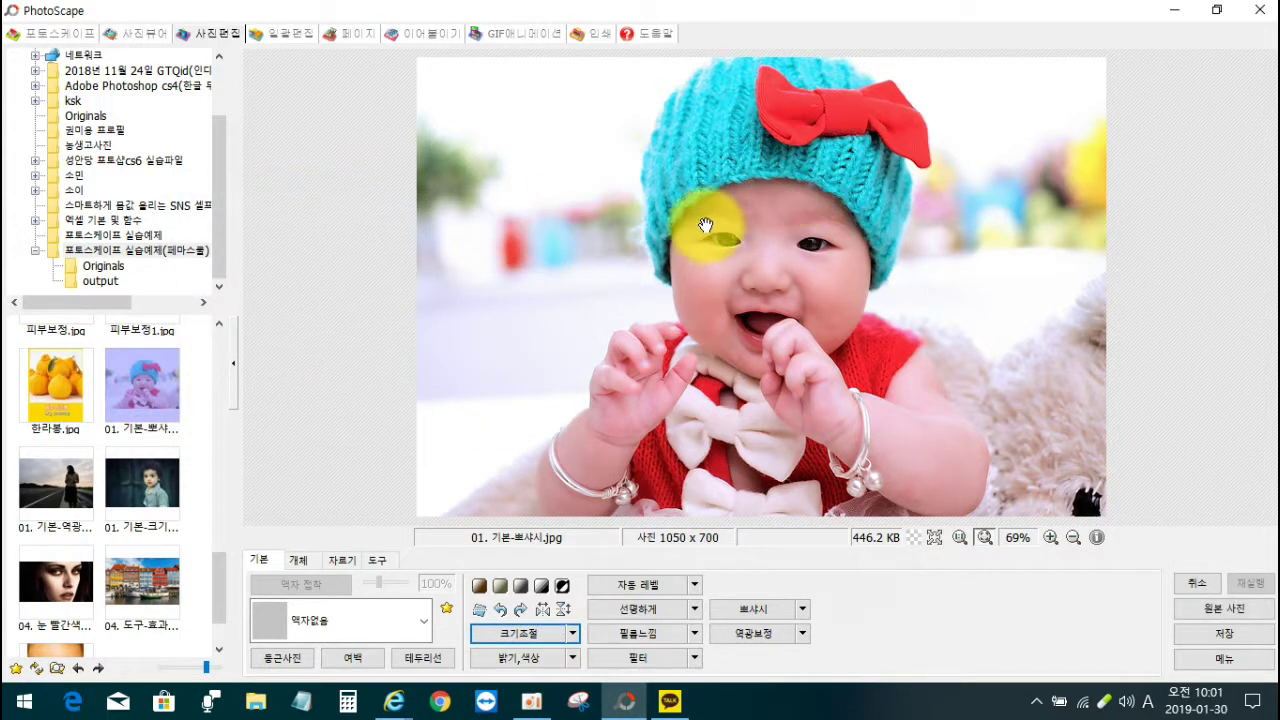
left_click(714, 541)
key("ctrl")
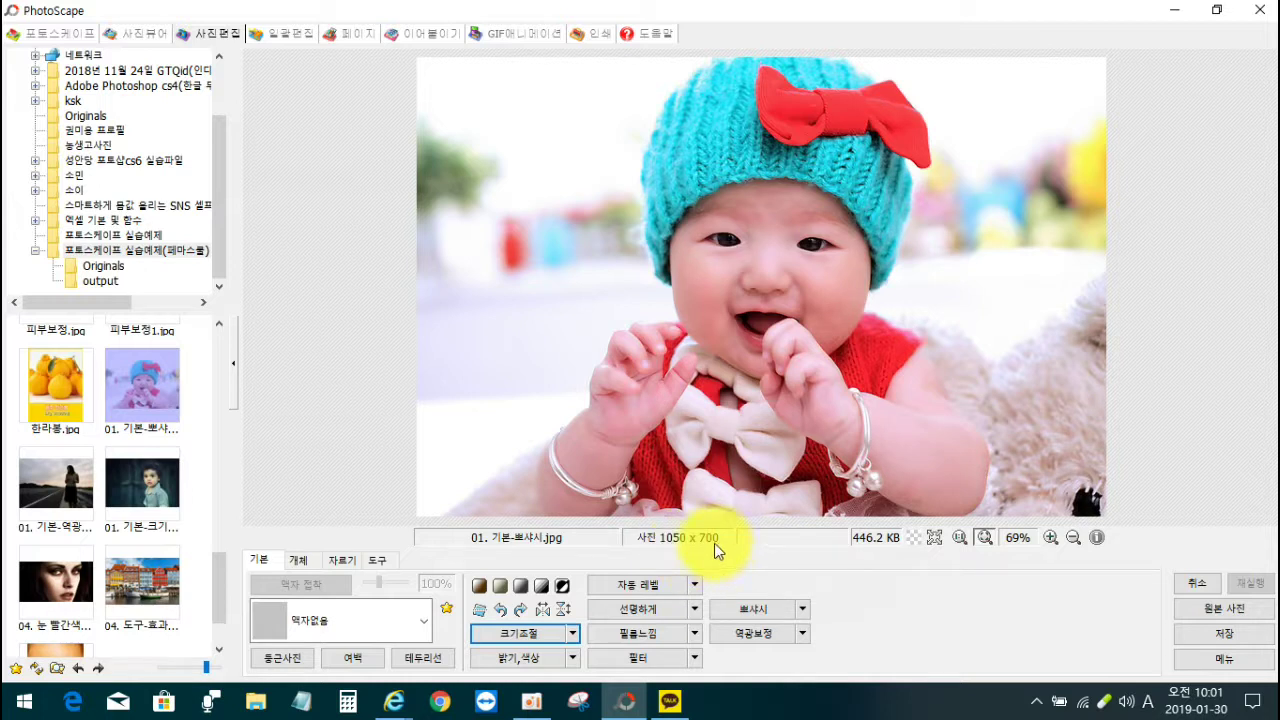
Define a fixed-size crop area of 700 by 700 pixels on the photo.
left_click(343, 561)
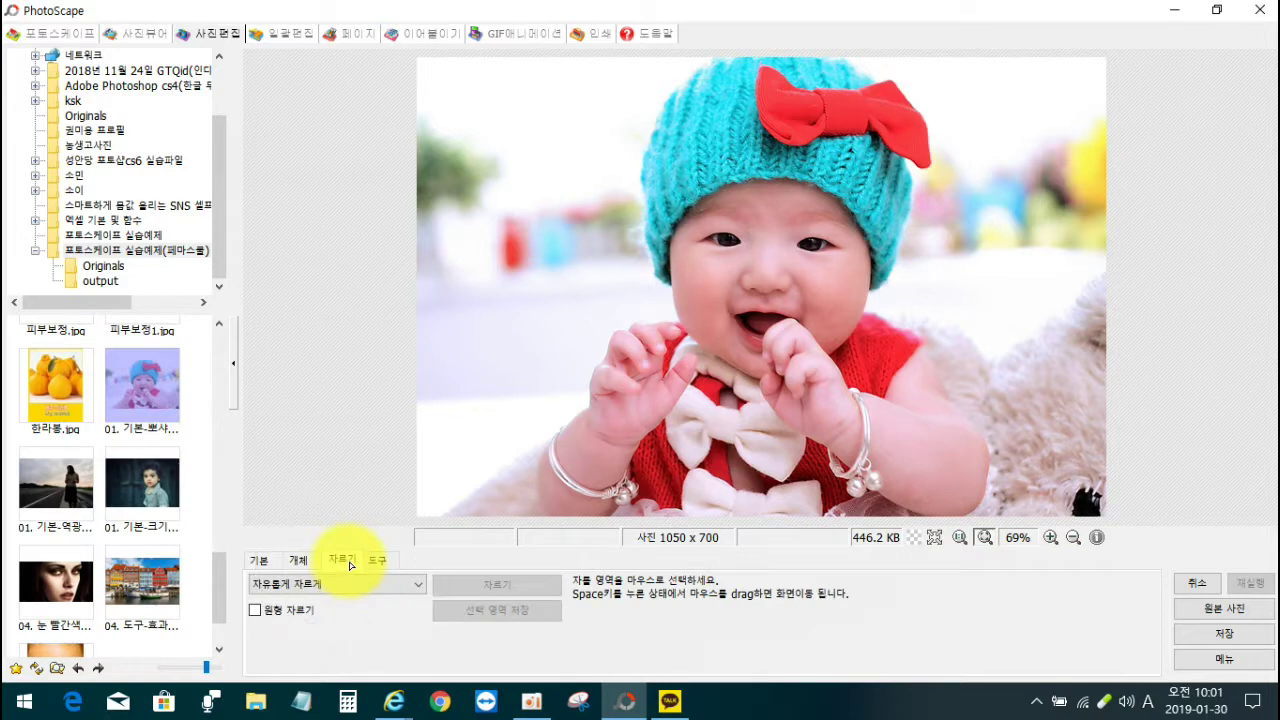
left_click(350, 587)
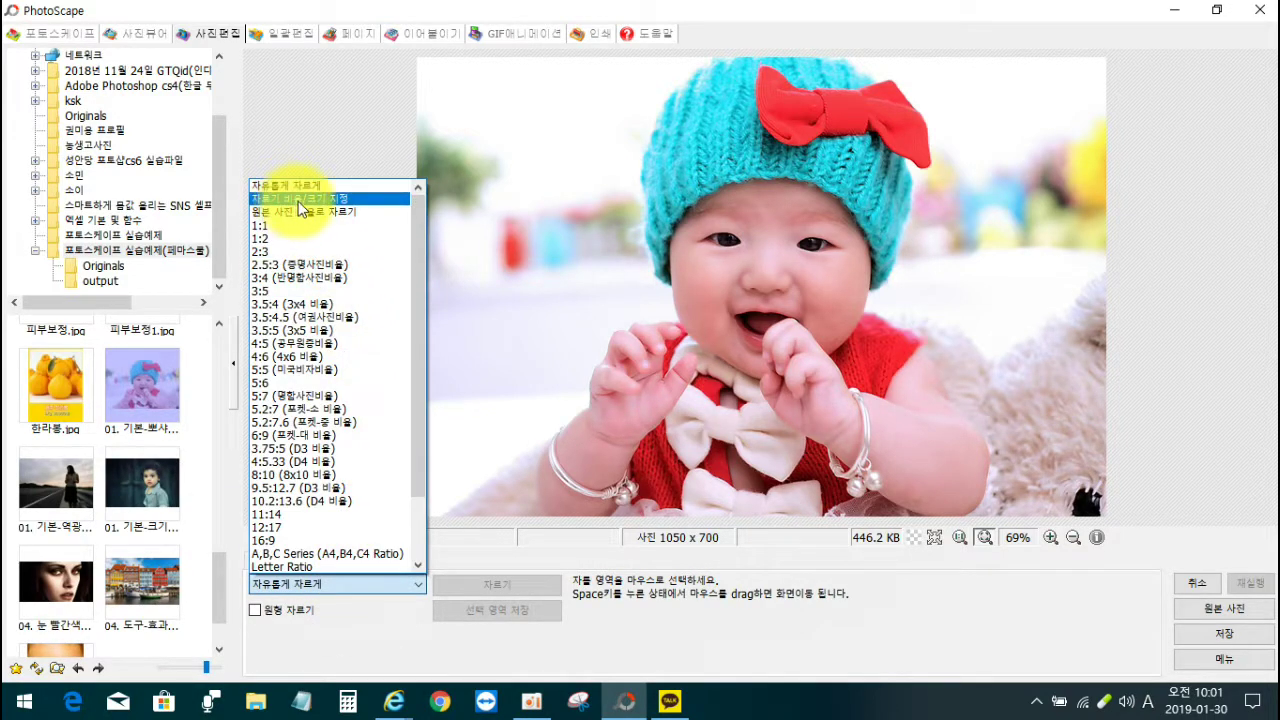
left_click(328, 199)
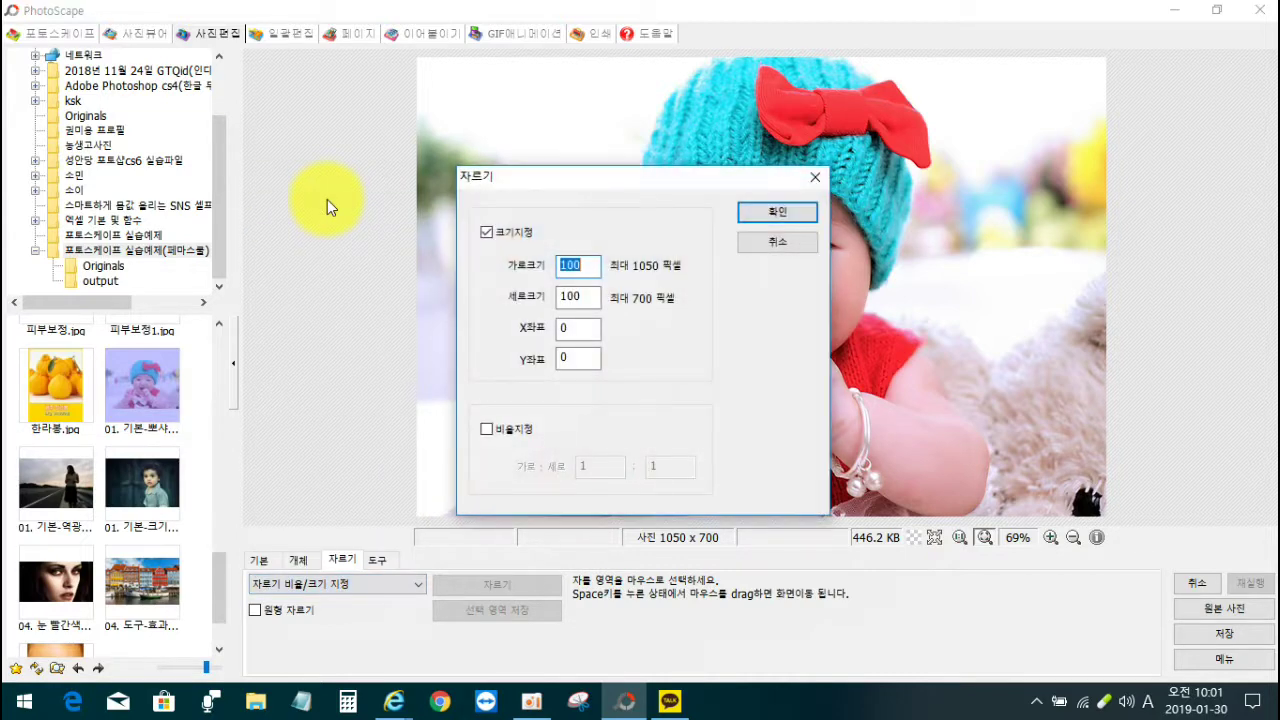
left_click_drag(568, 177, 309, 178)
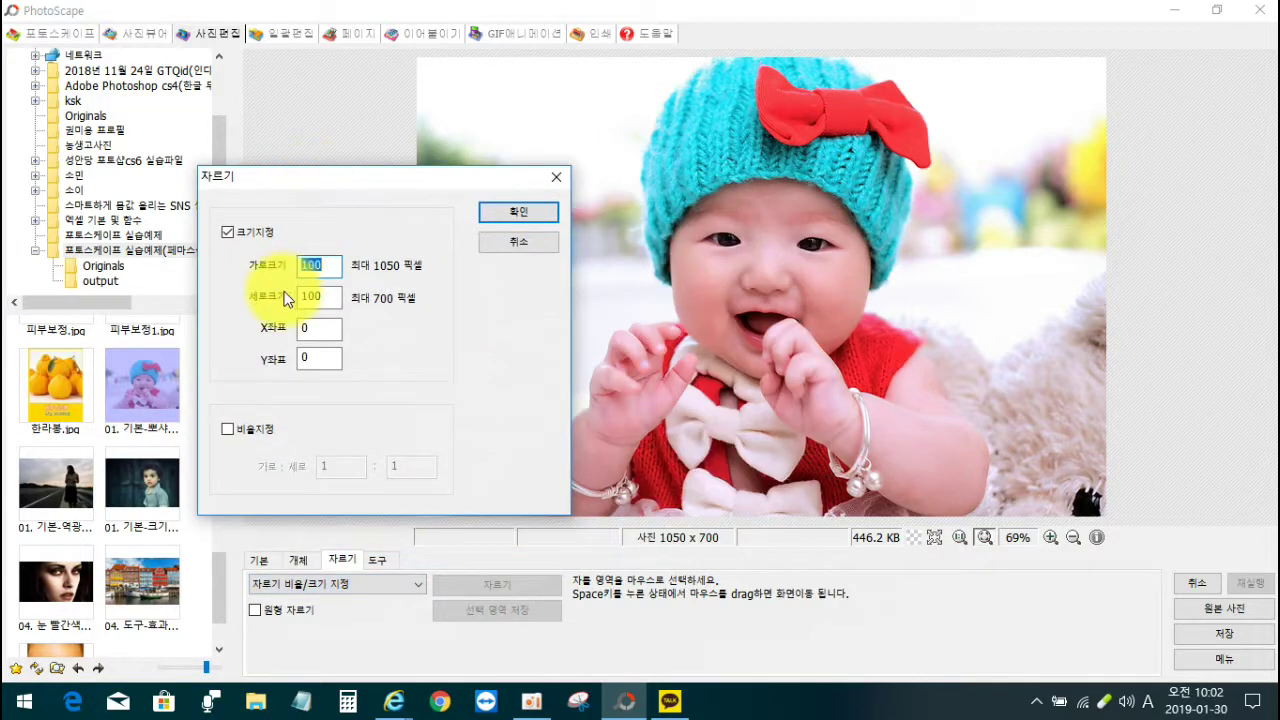
type("700")
double_click(320, 296)
type("700")
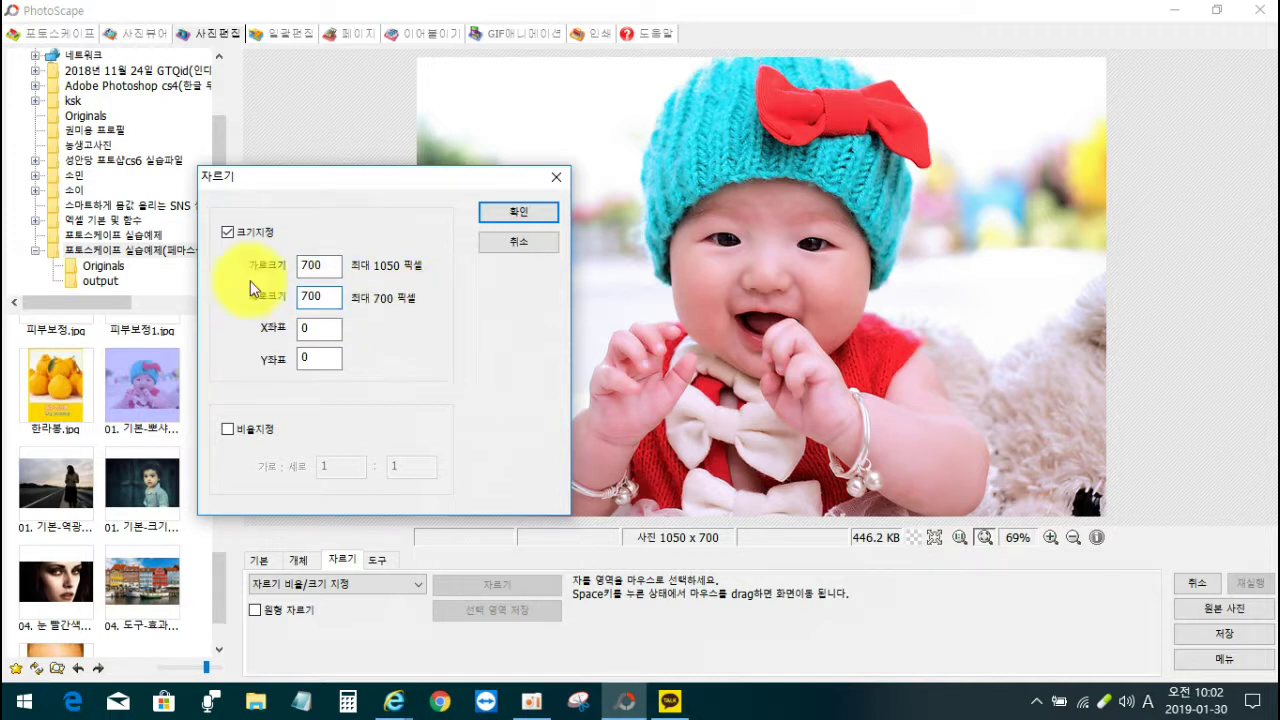
left_click(511, 214)
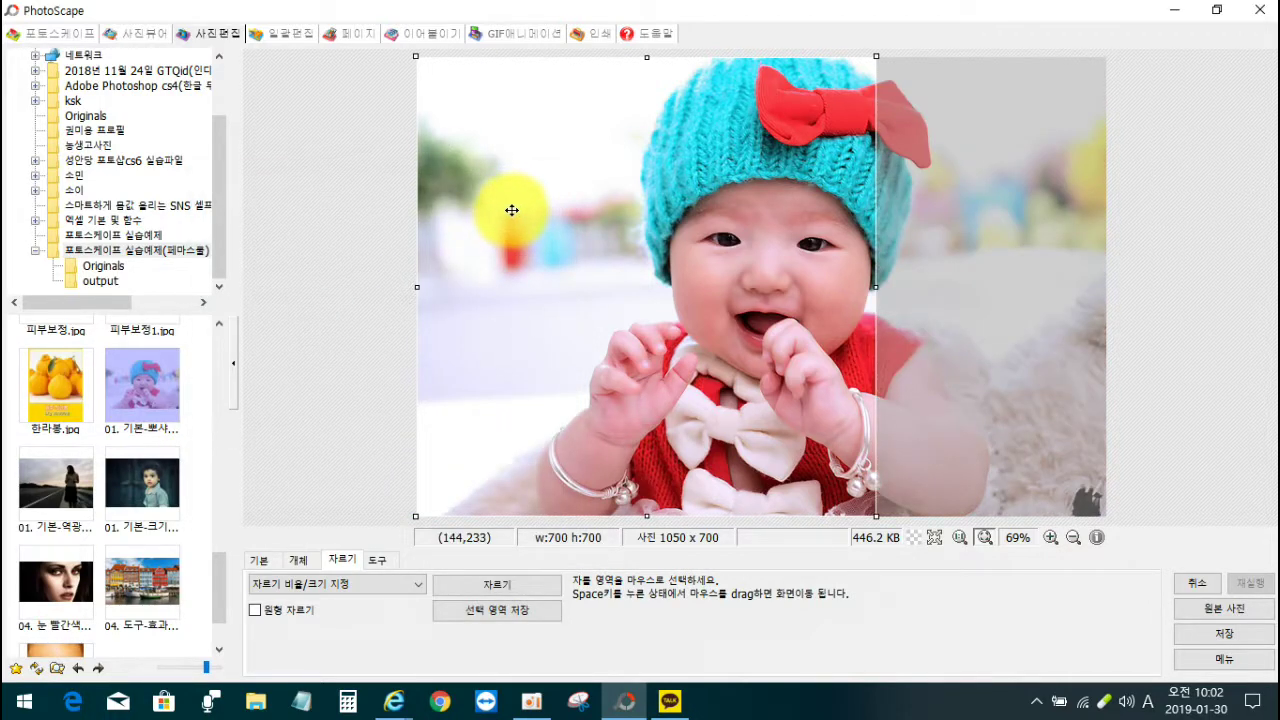
Move the crop area horizontally so the baby is centred in it, and crop the photo.
left_click_drag(563, 212, 632, 214)
left_click_drag(580, 166, 625, 174)
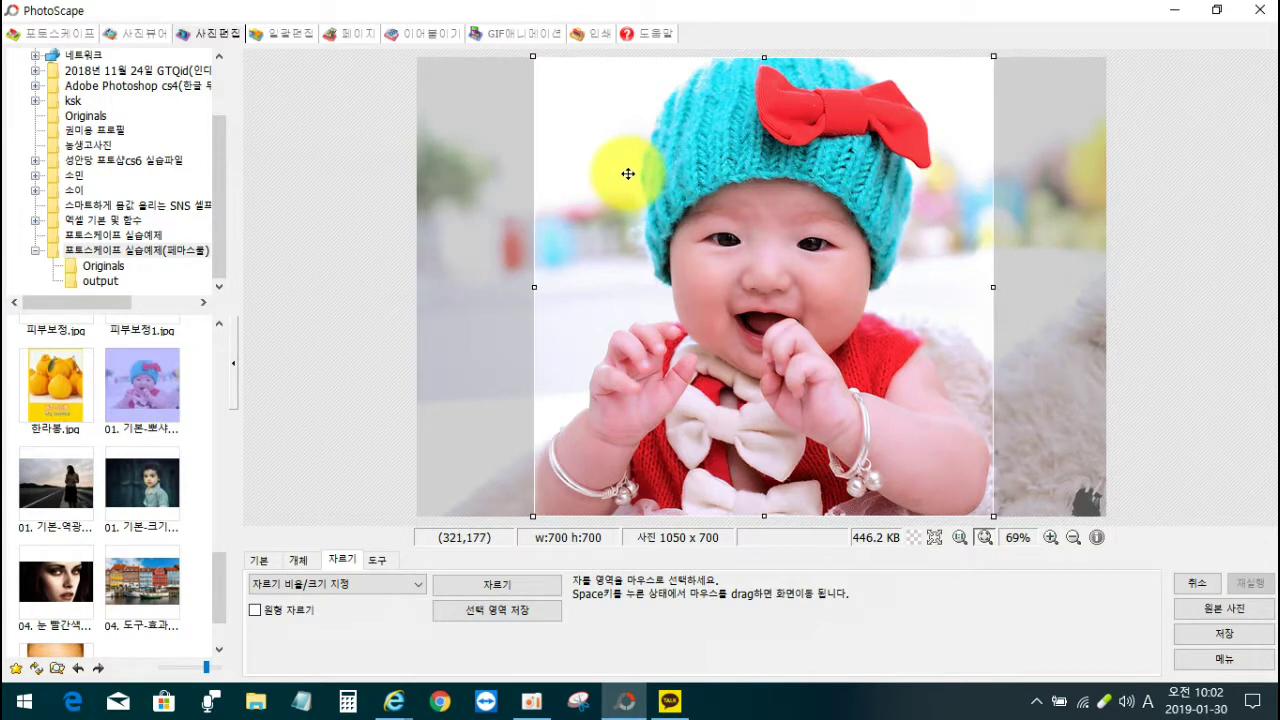
left_click_drag(705, 211, 735, 236)
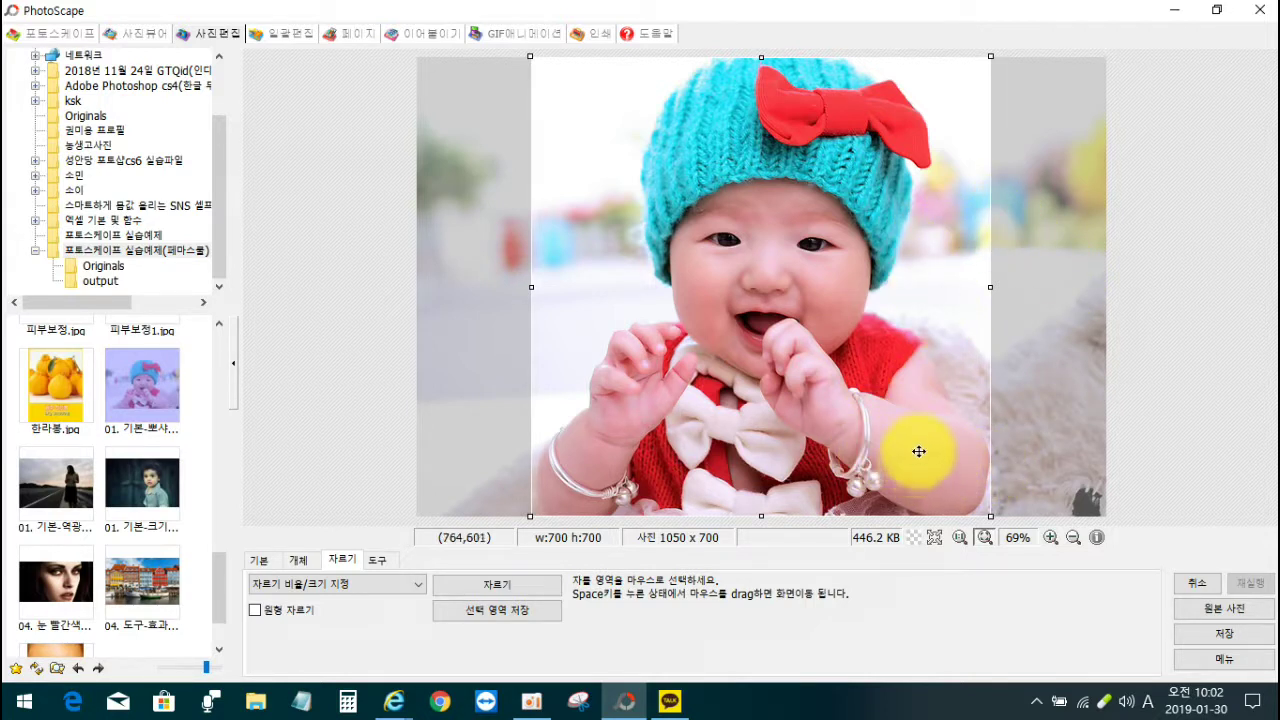
left_click(516, 585)
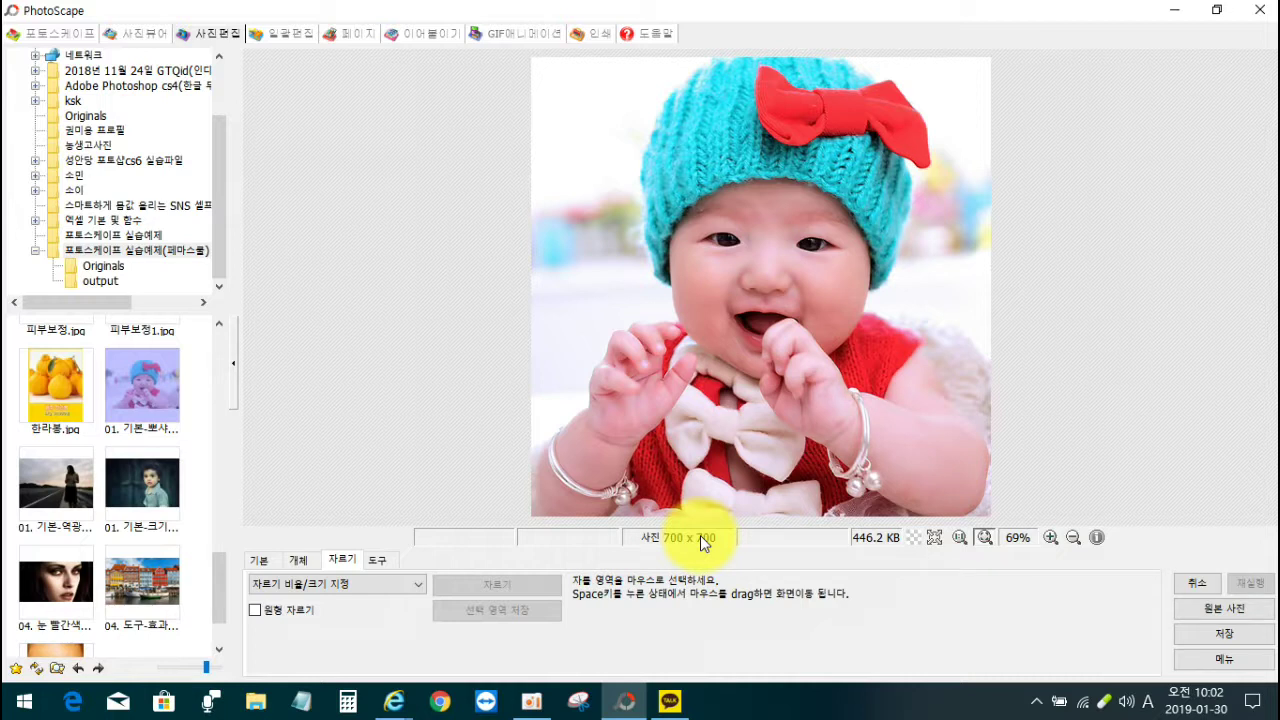
Insert the image 블로그 썸네일이미지만들기.jpg from the desktop as a photo object on the cropped picture.
left_click(300, 560)
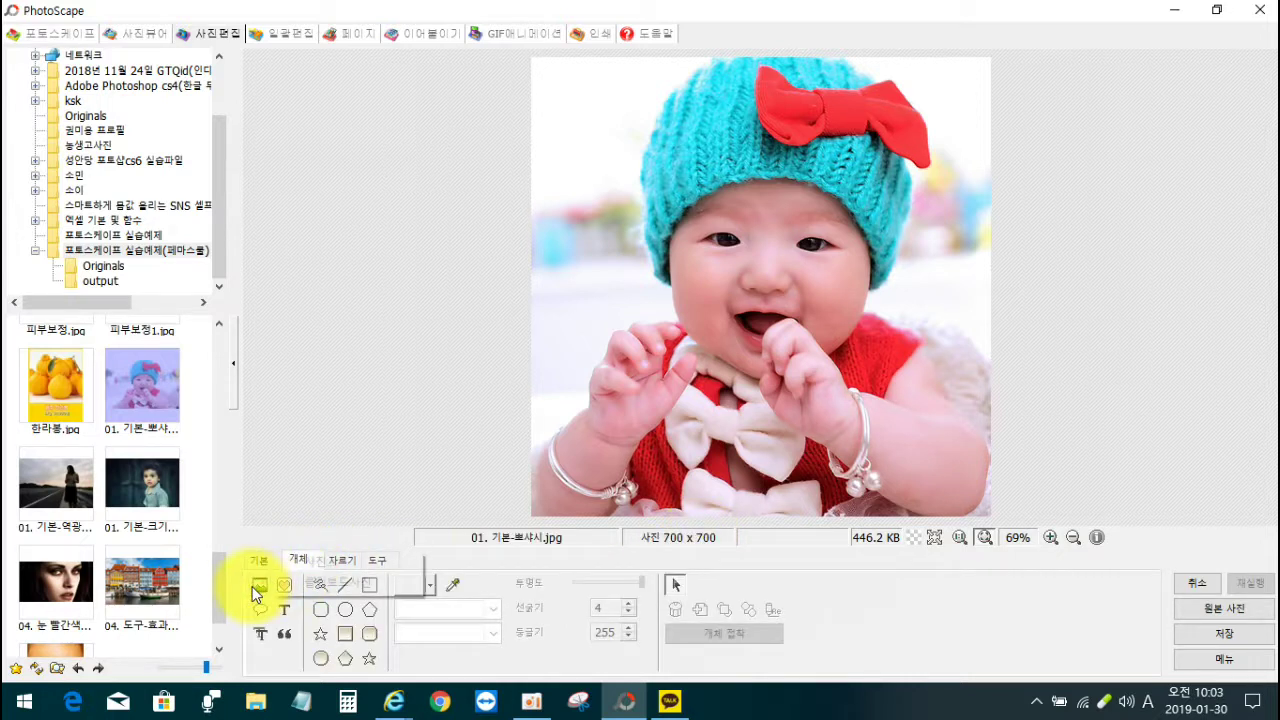
left_click(345, 572)
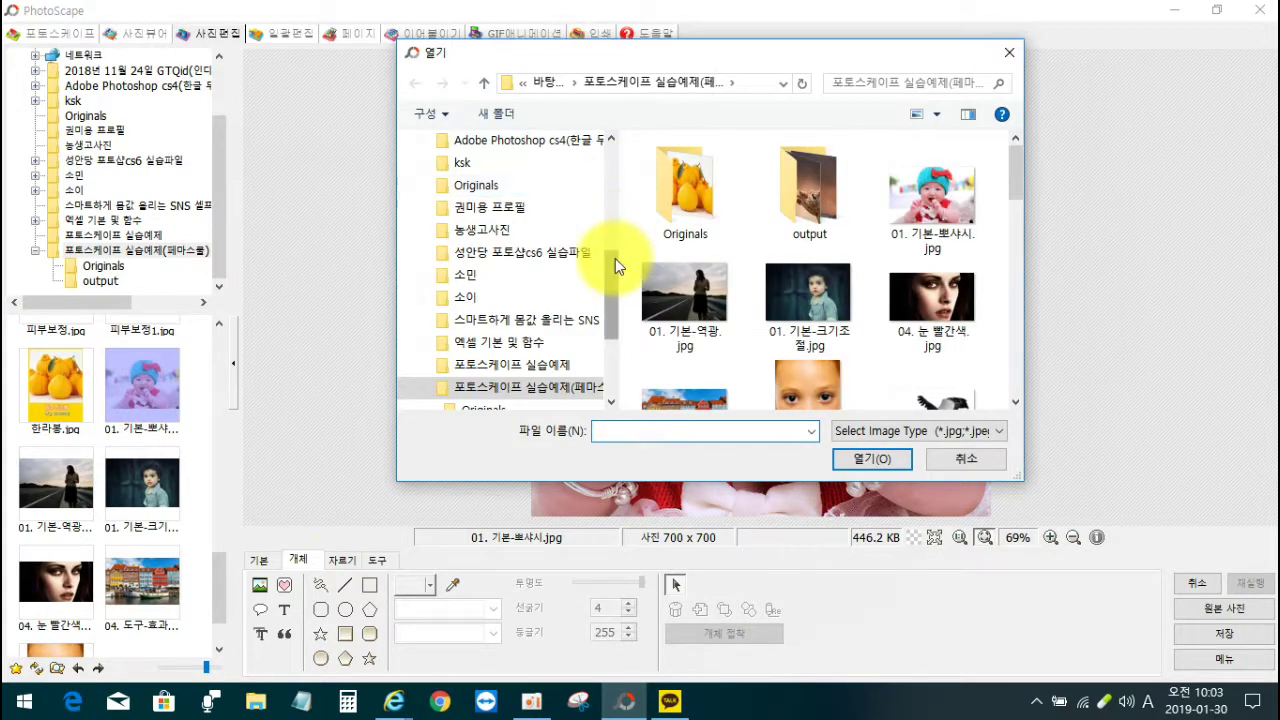
left_click_drag(615, 251, 550, 134)
left_click(548, 82)
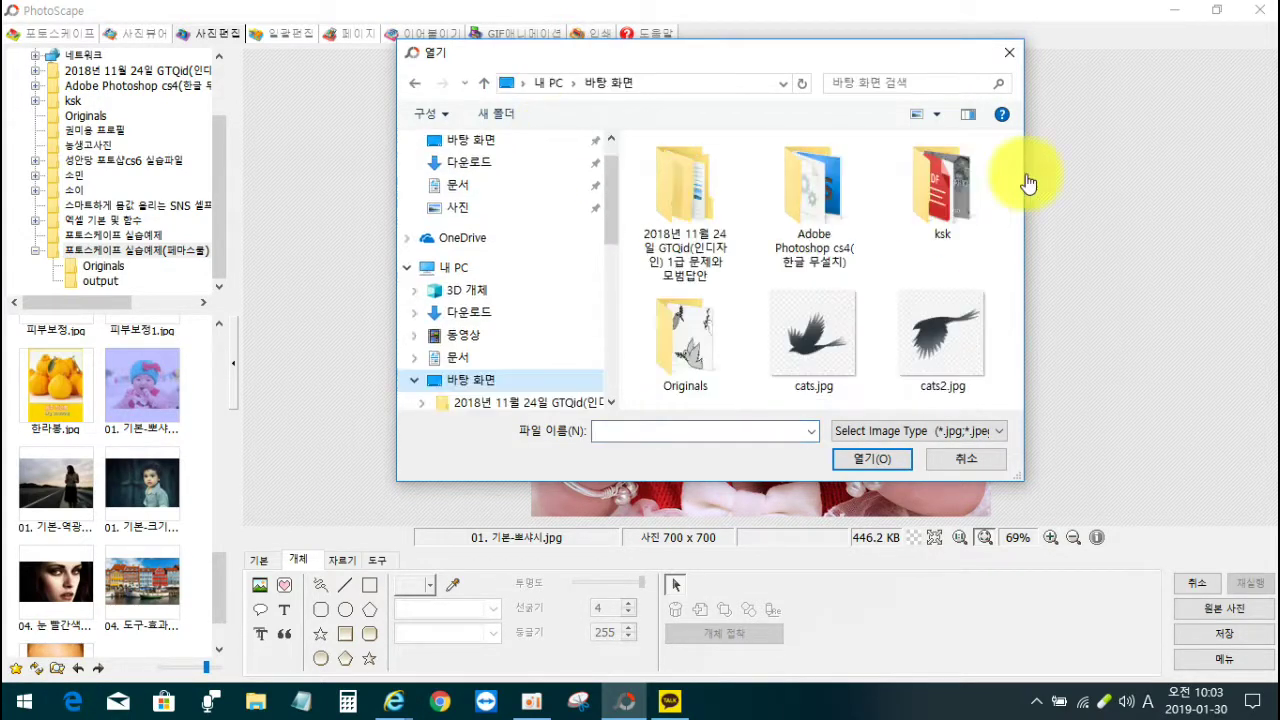
left_click_drag(1019, 252, 1016, 290)
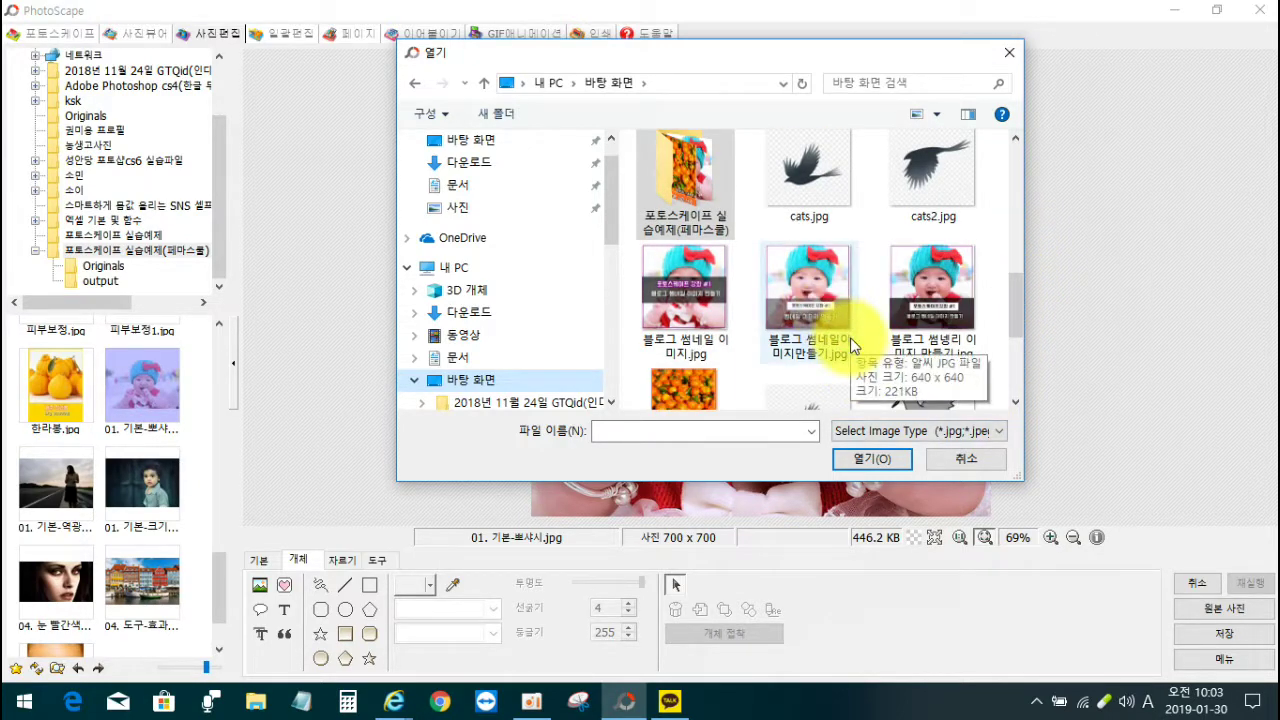
left_click(816, 307)
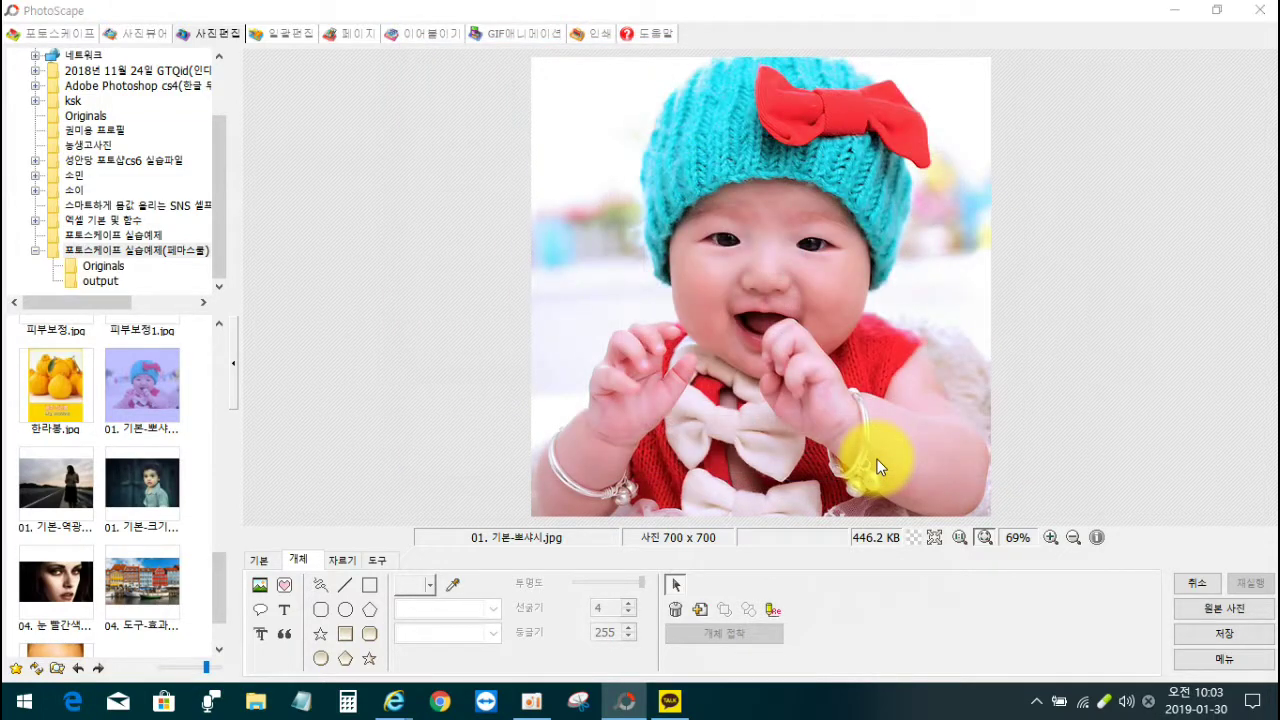
left_click(535, 492)
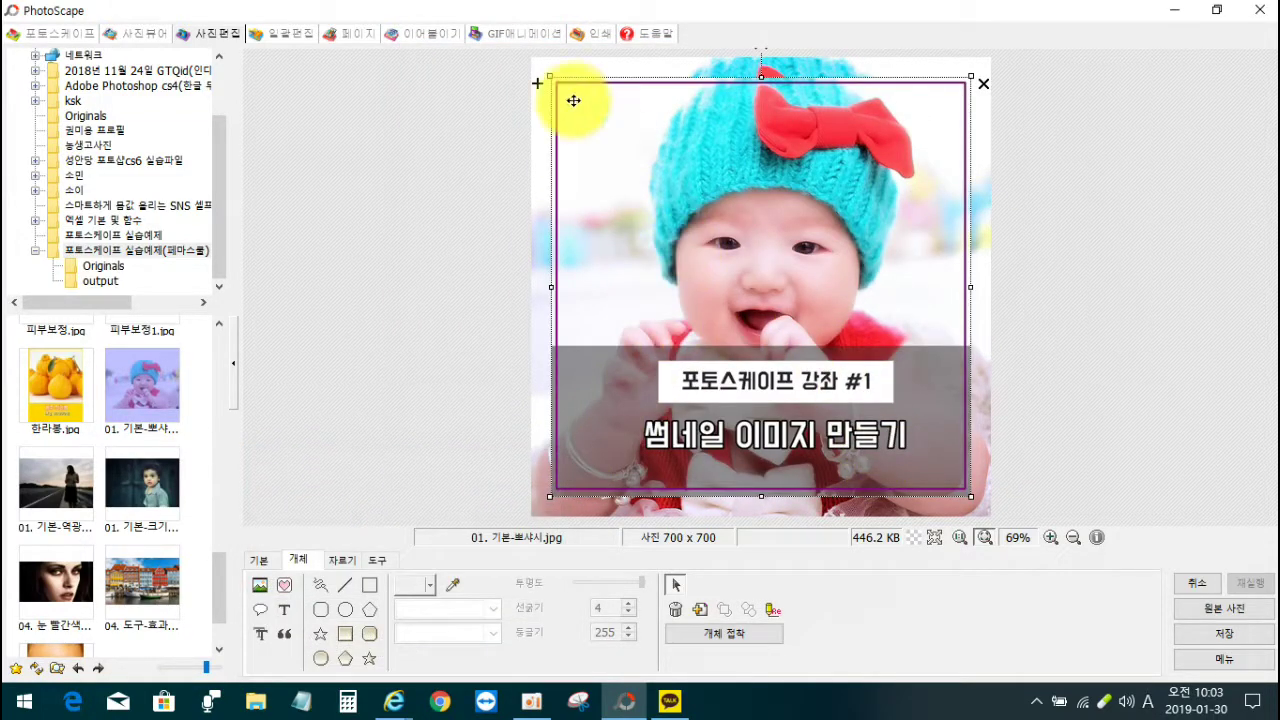
Shrink the inserted sample thumbnail and place it outside the photo, on its left side, as a reference.
left_click_drag(550, 73, 725, 252)
left_click_drag(809, 323, 348, 248)
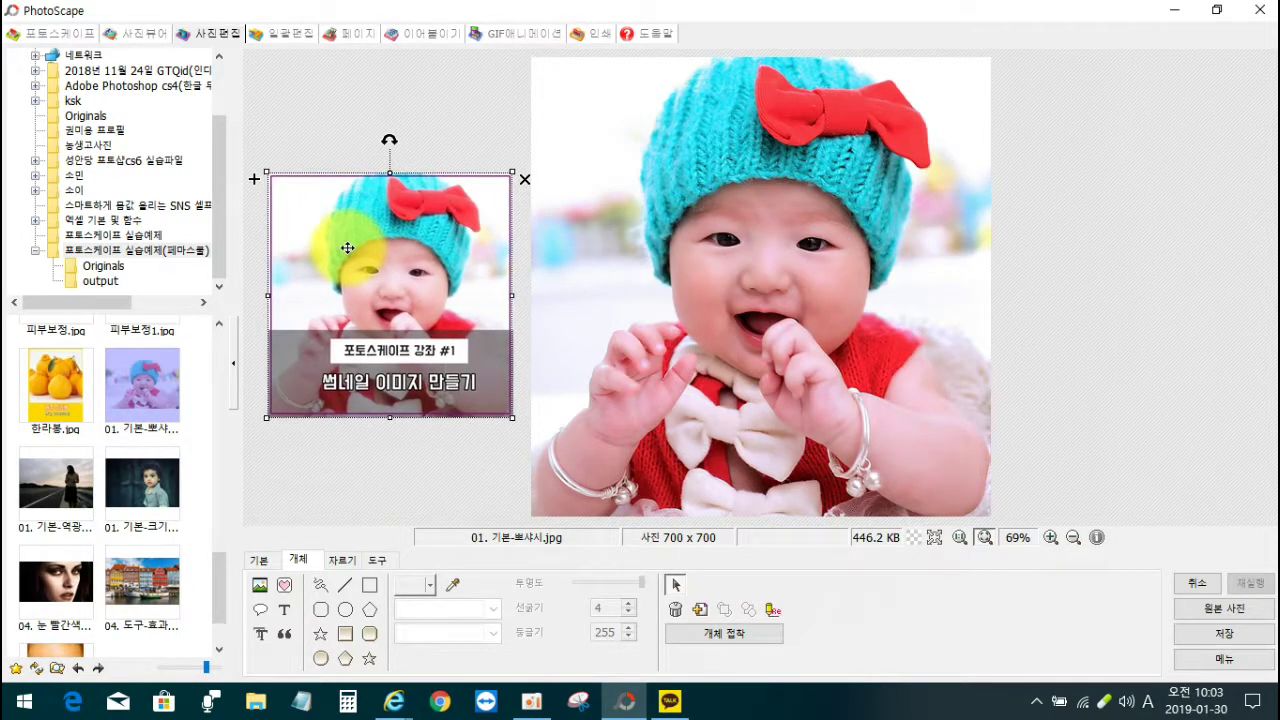
left_click(443, 452)
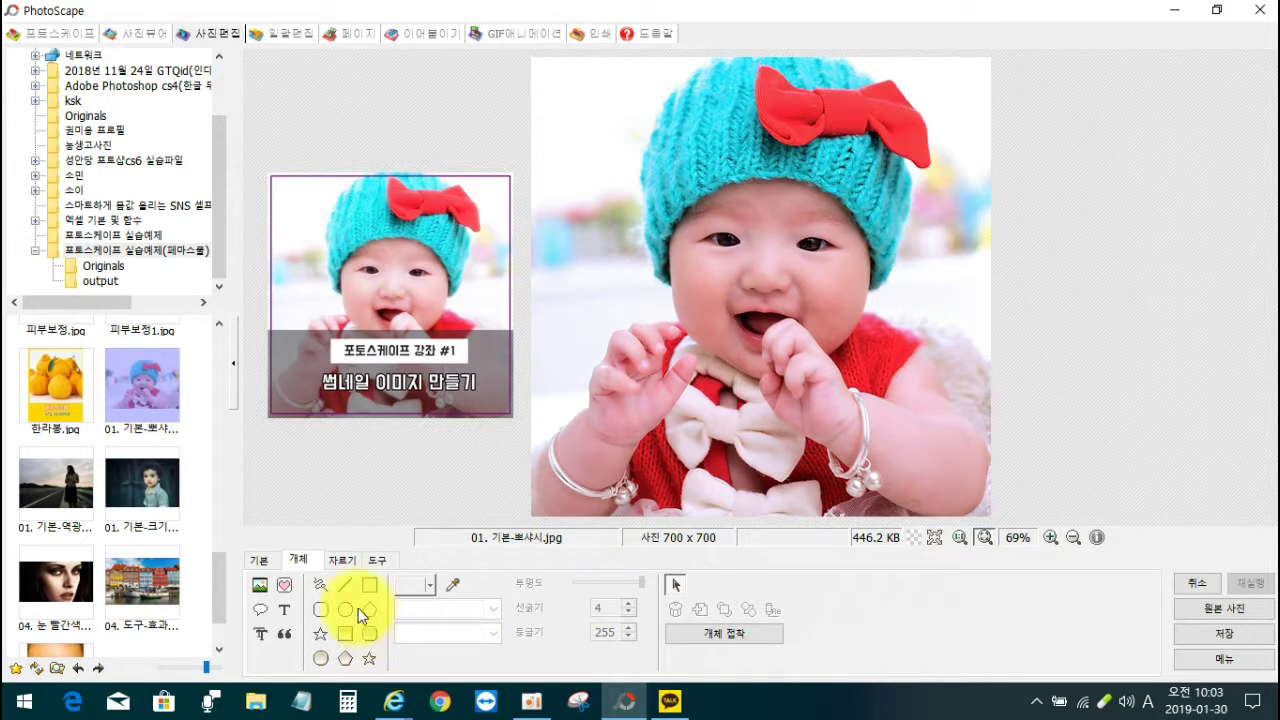
Apply the Bloom (뽀샤시) effect to the photo at the medium default strength, 중 (기본값).
left_click(258, 560)
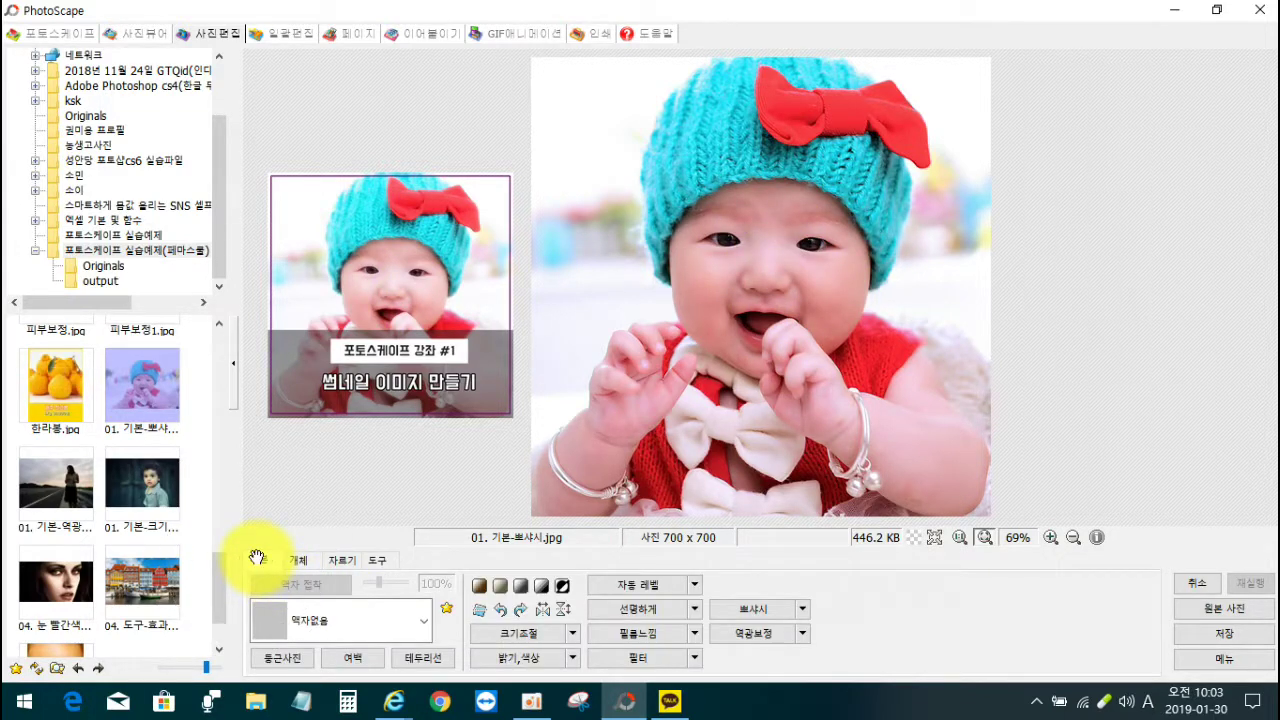
left_click(757, 609)
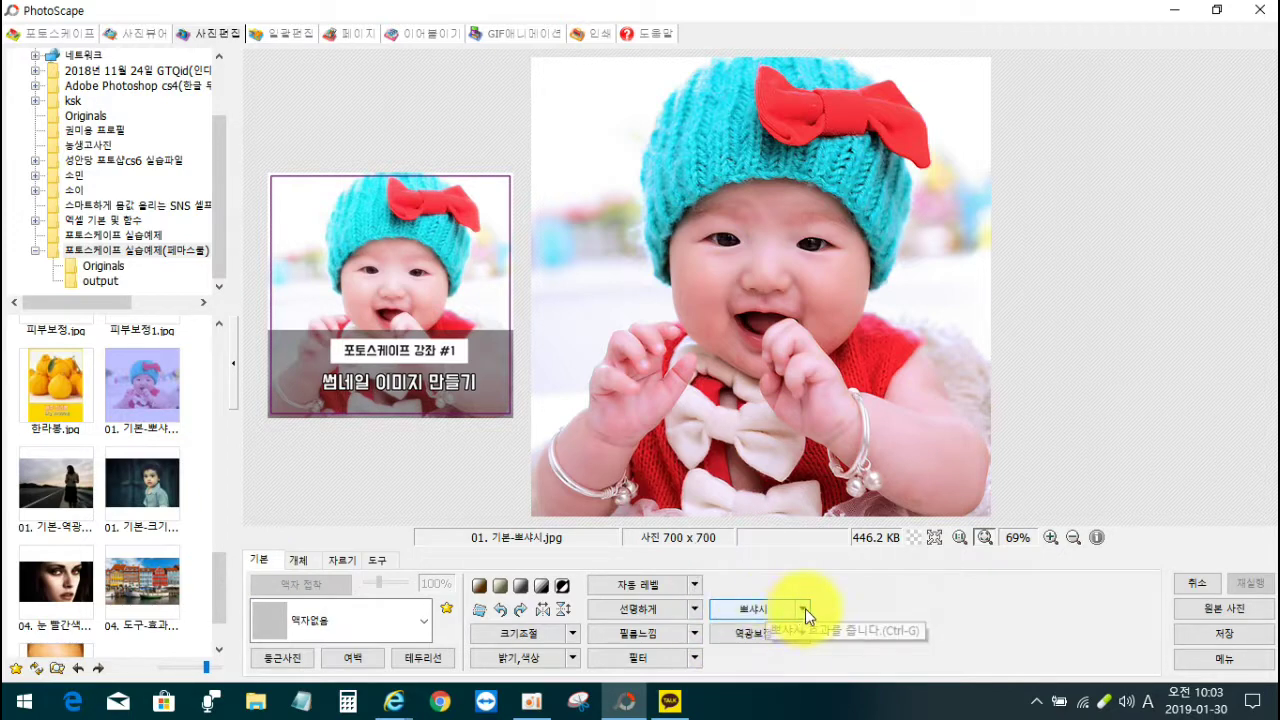
left_click(805, 608)
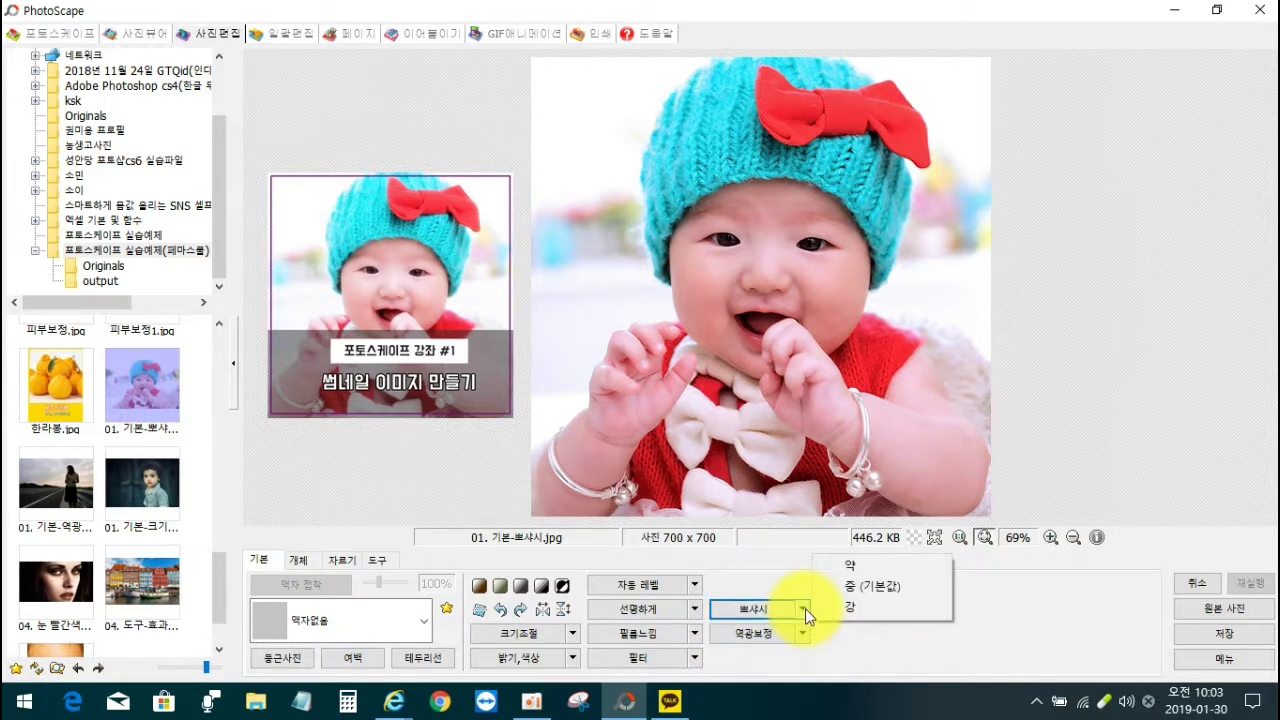
left_click(885, 586)
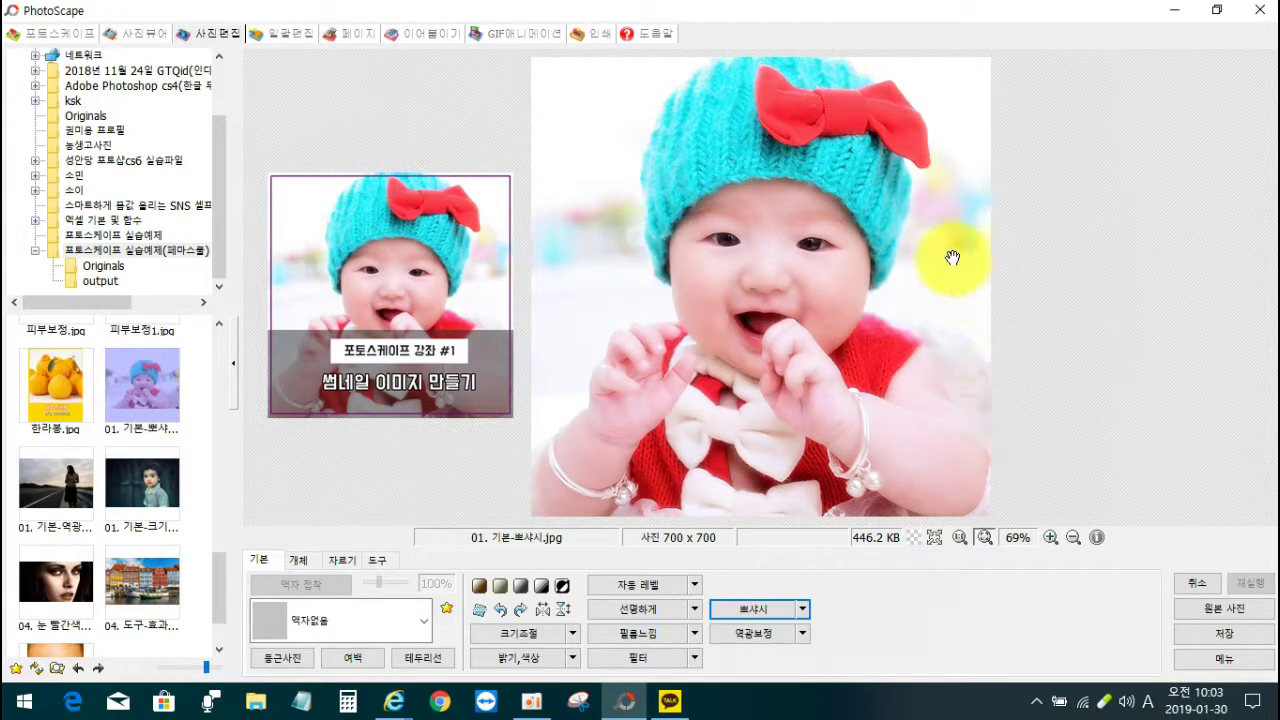
left_click(857, 206)
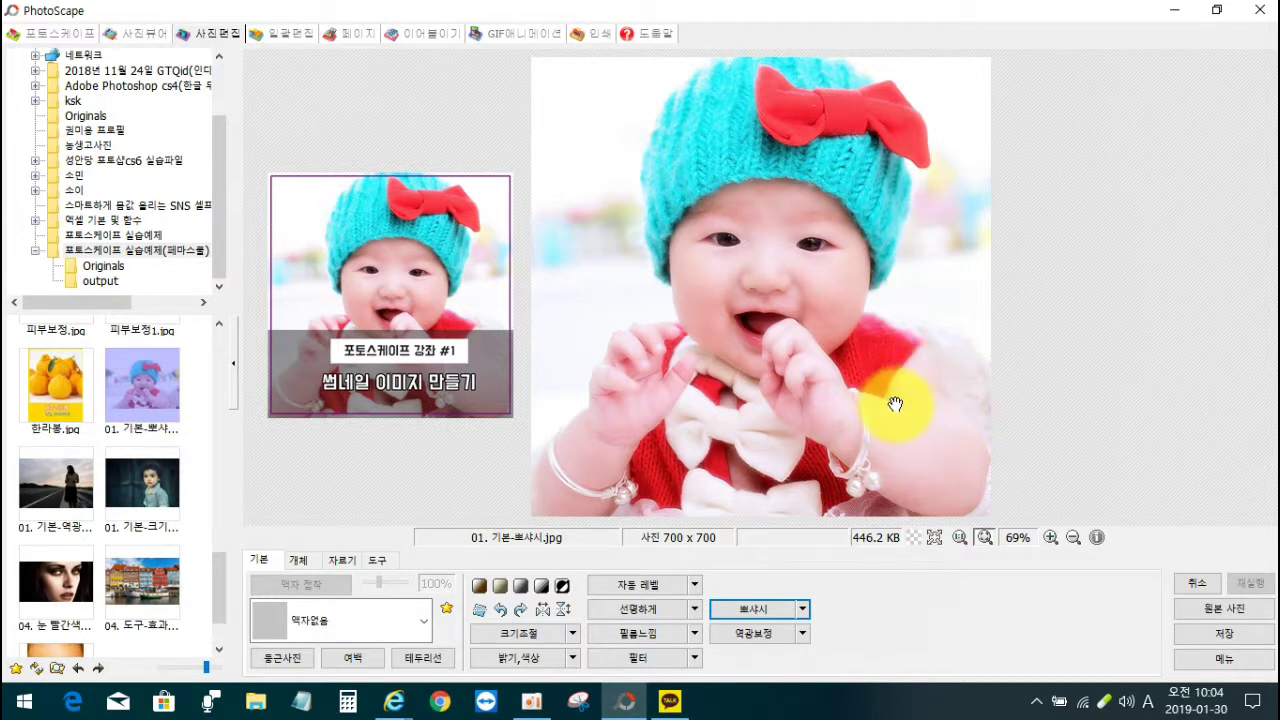
Draw a filled rectangle across the full width of the photo, covering its lower part from just below the baby's mouth.
left_click(301, 561)
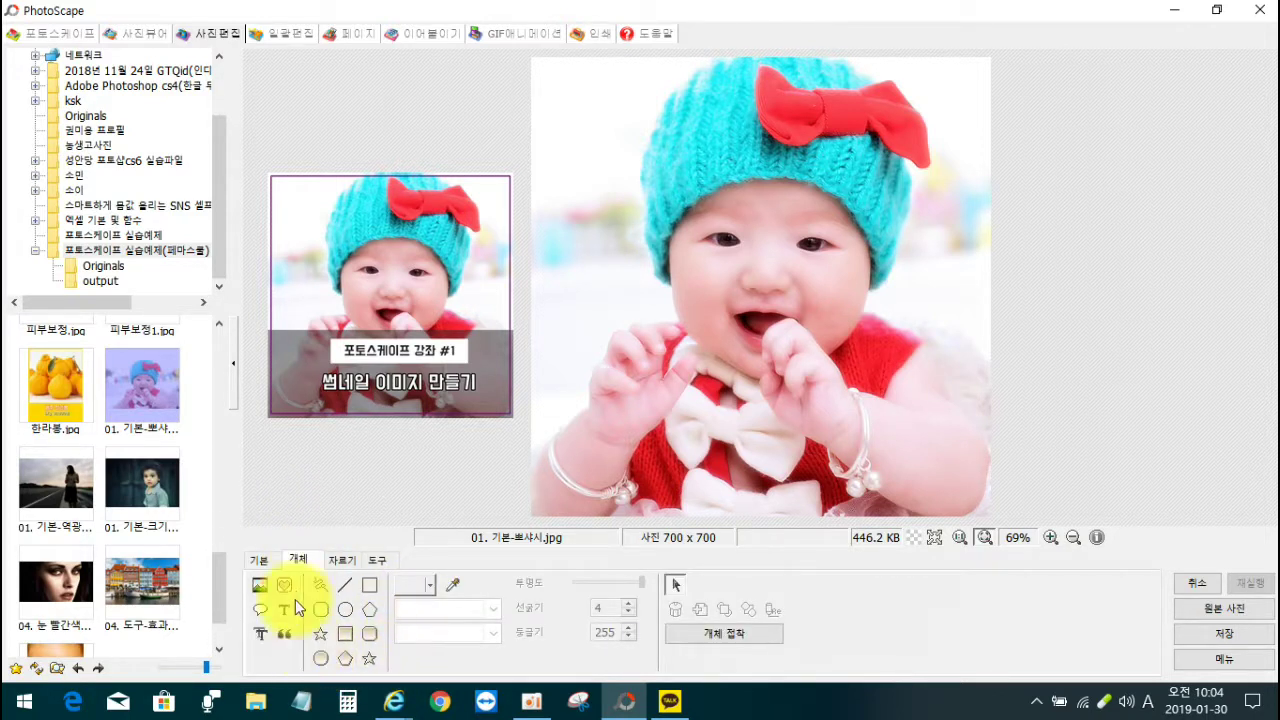
left_click(382, 613)
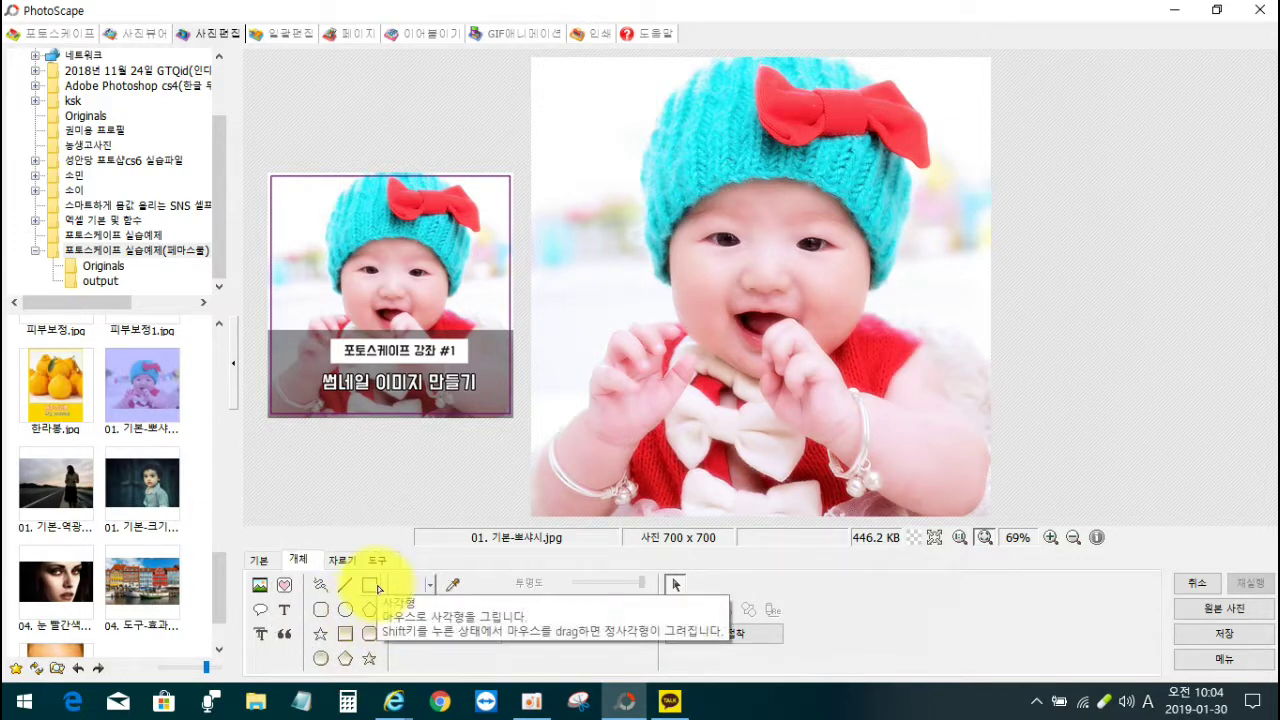
left_click(321, 610)
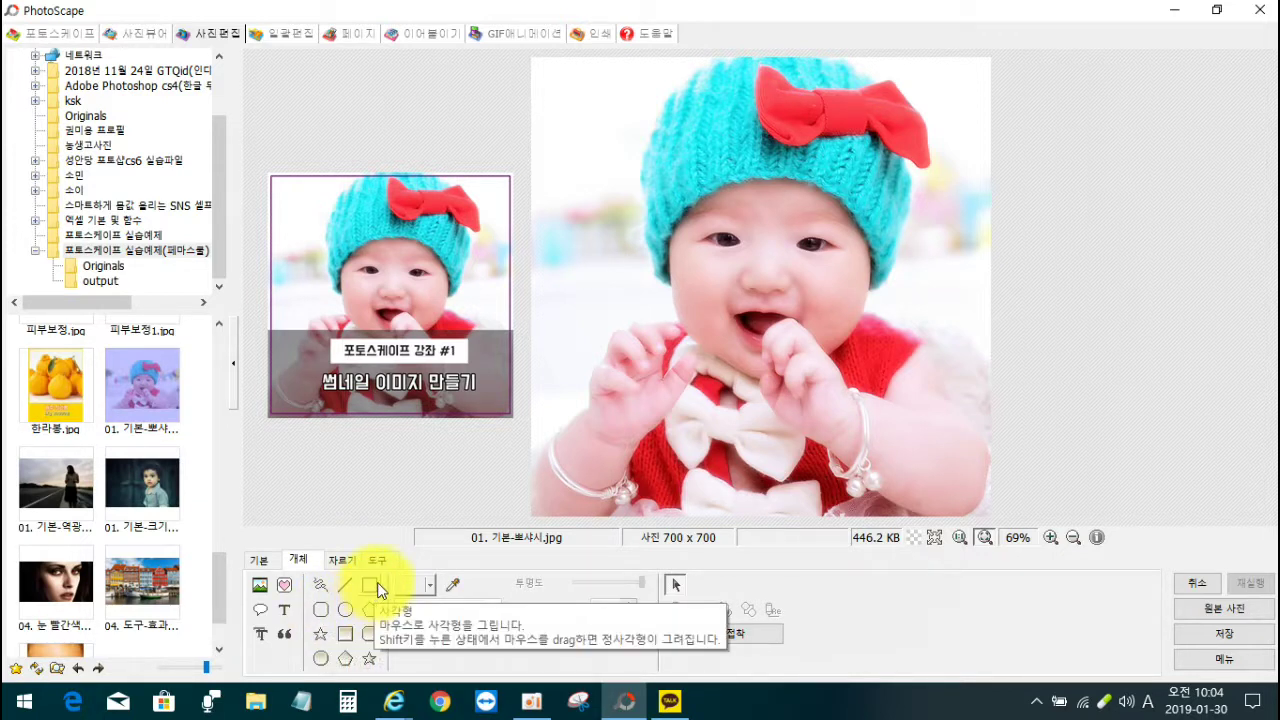
left_click(344, 636)
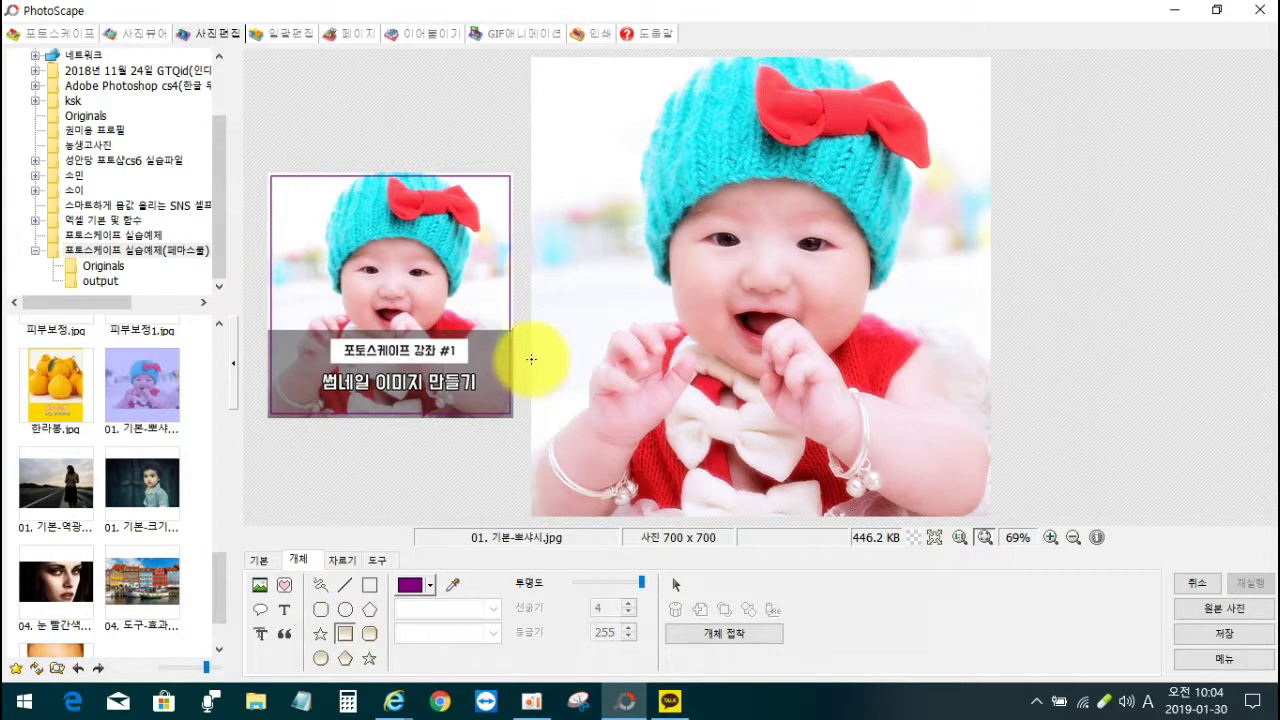
left_click_drag(531, 342, 992, 517)
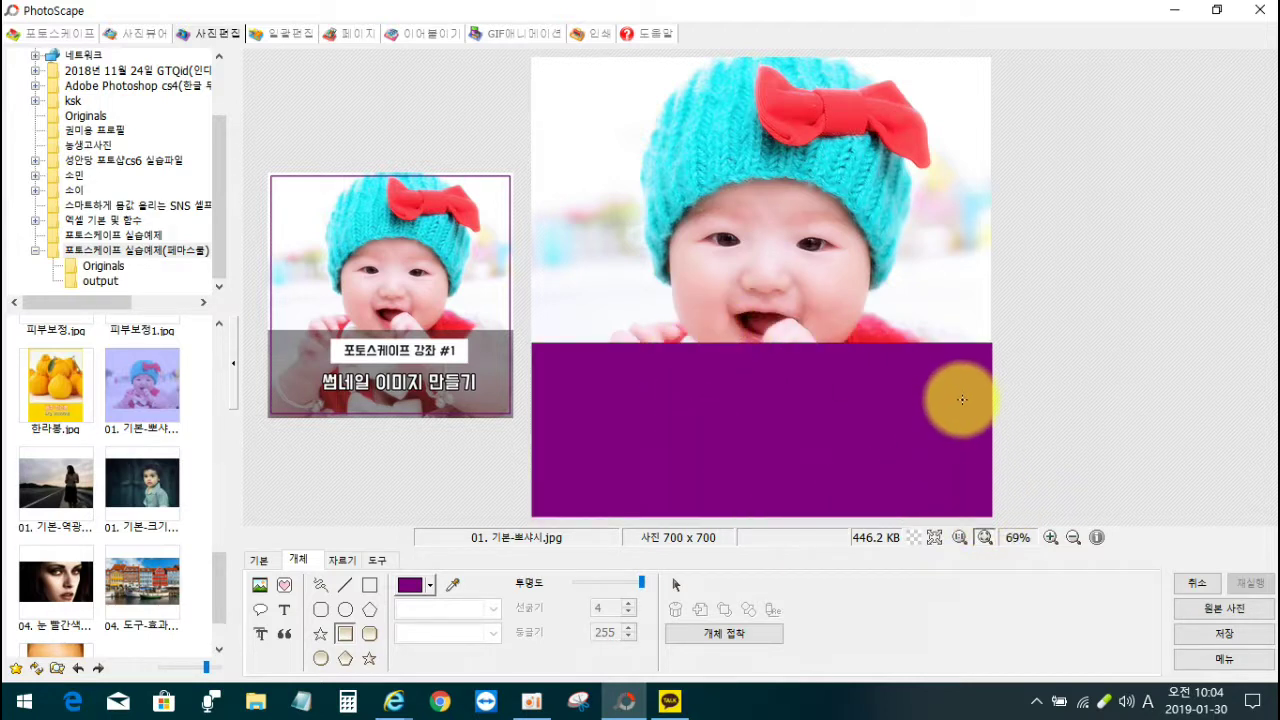
Change the filled rectangle's colour to black and set its opacity to 201 so the photo shows through.
left_click(679, 584)
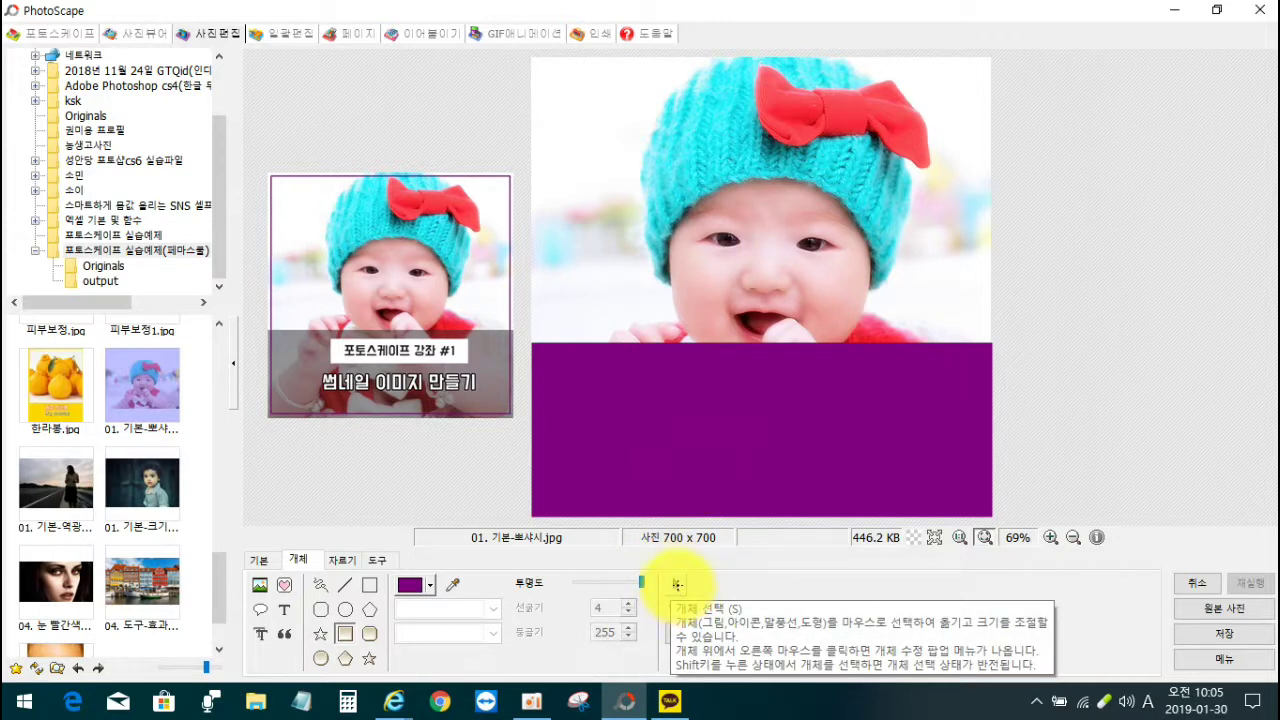
left_click(678, 586)
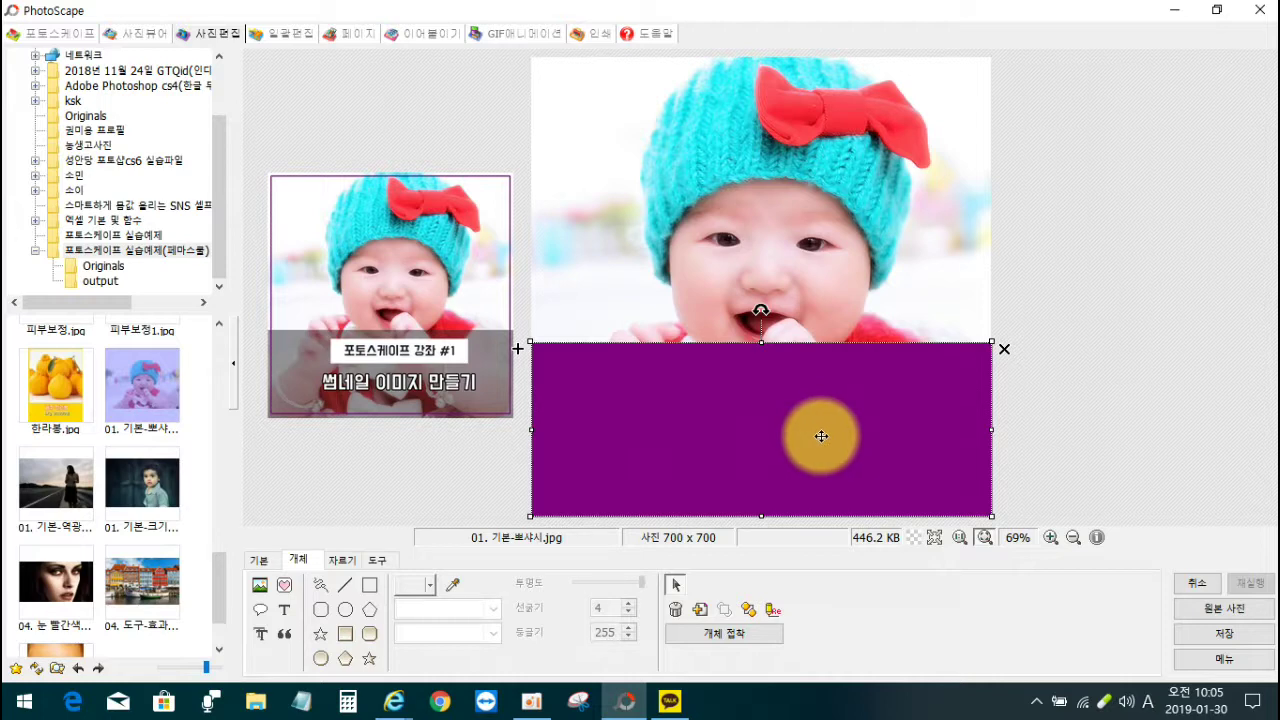
left_click(772, 608)
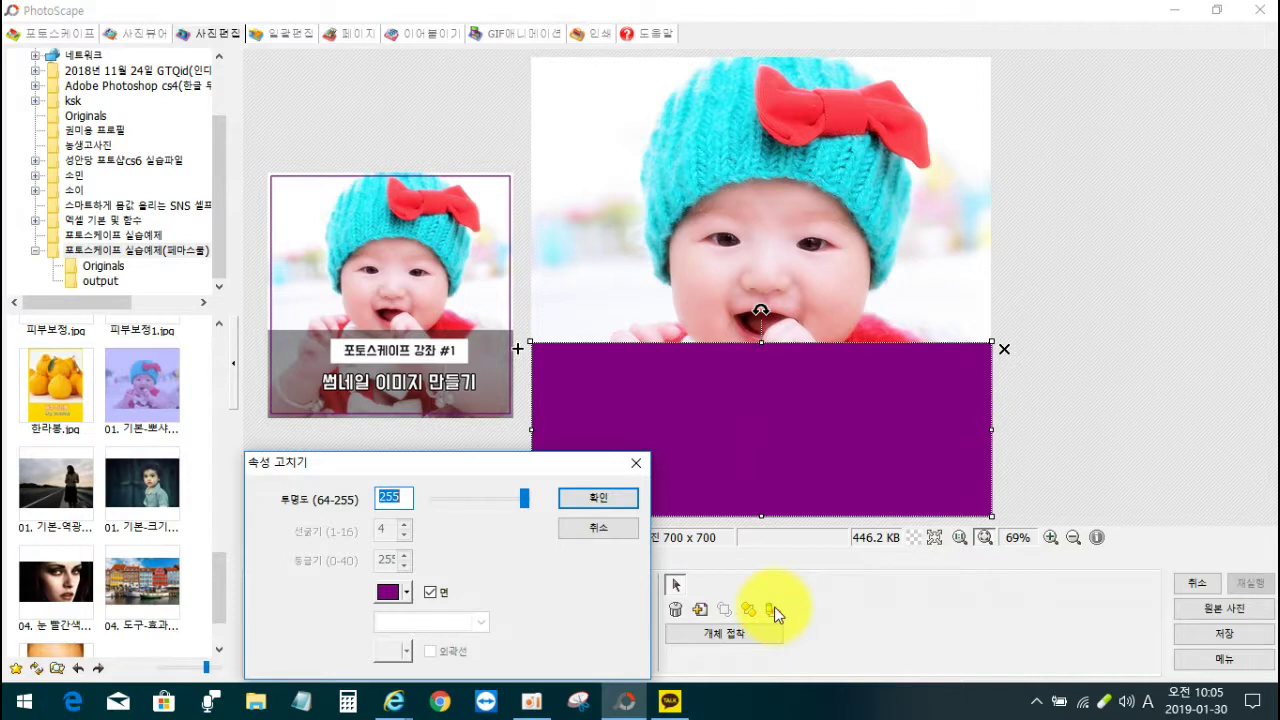
left_click_drag(553, 463, 1141, 244)
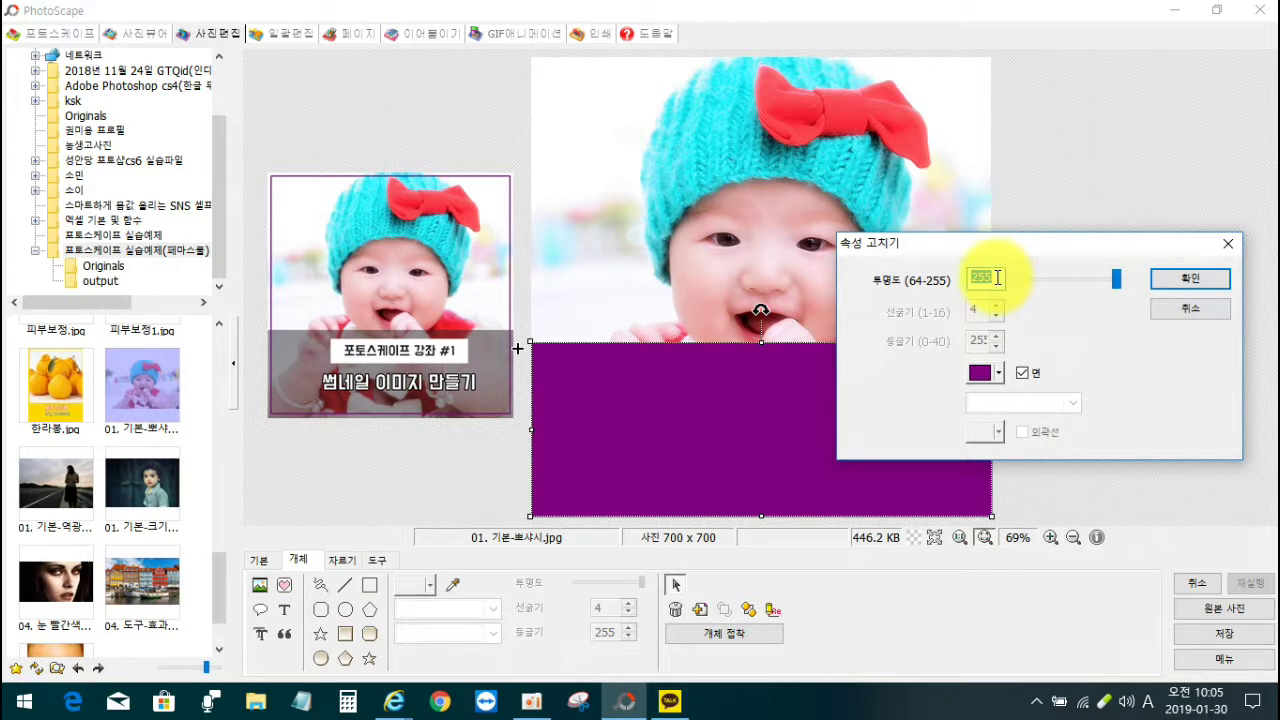
left_click_drag(1117, 284, 1084, 290)
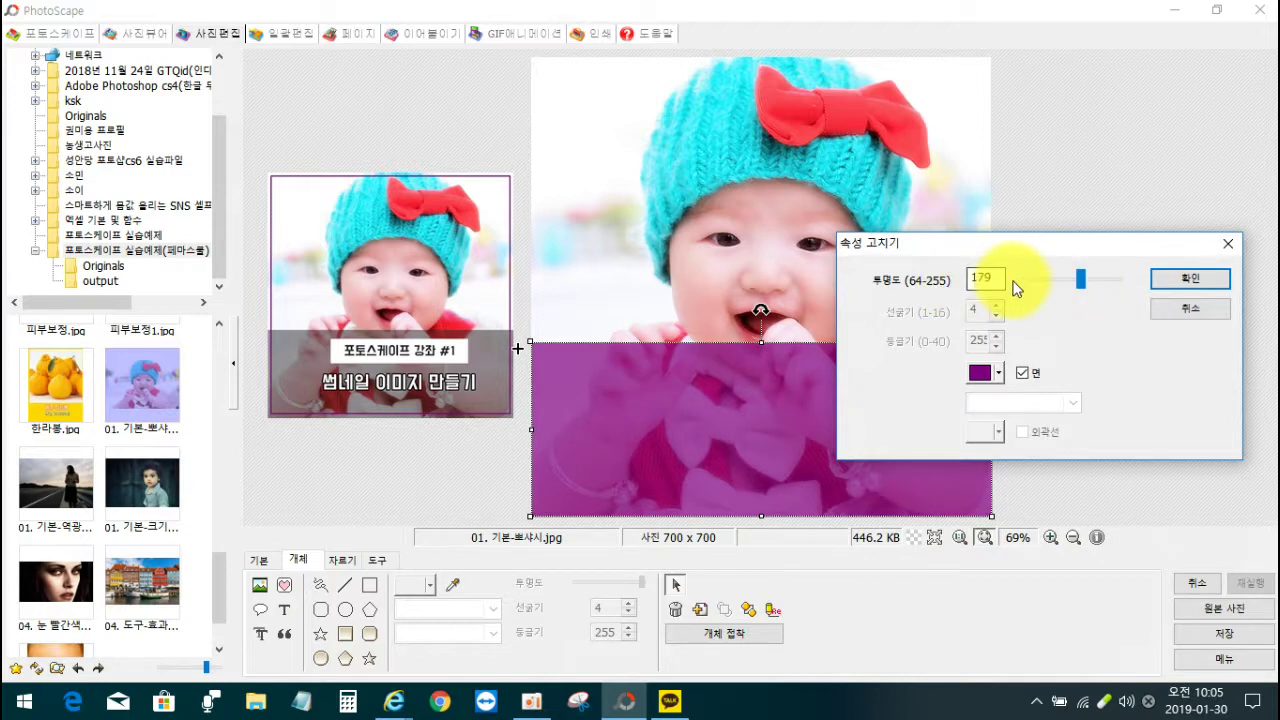
left_click(982, 374)
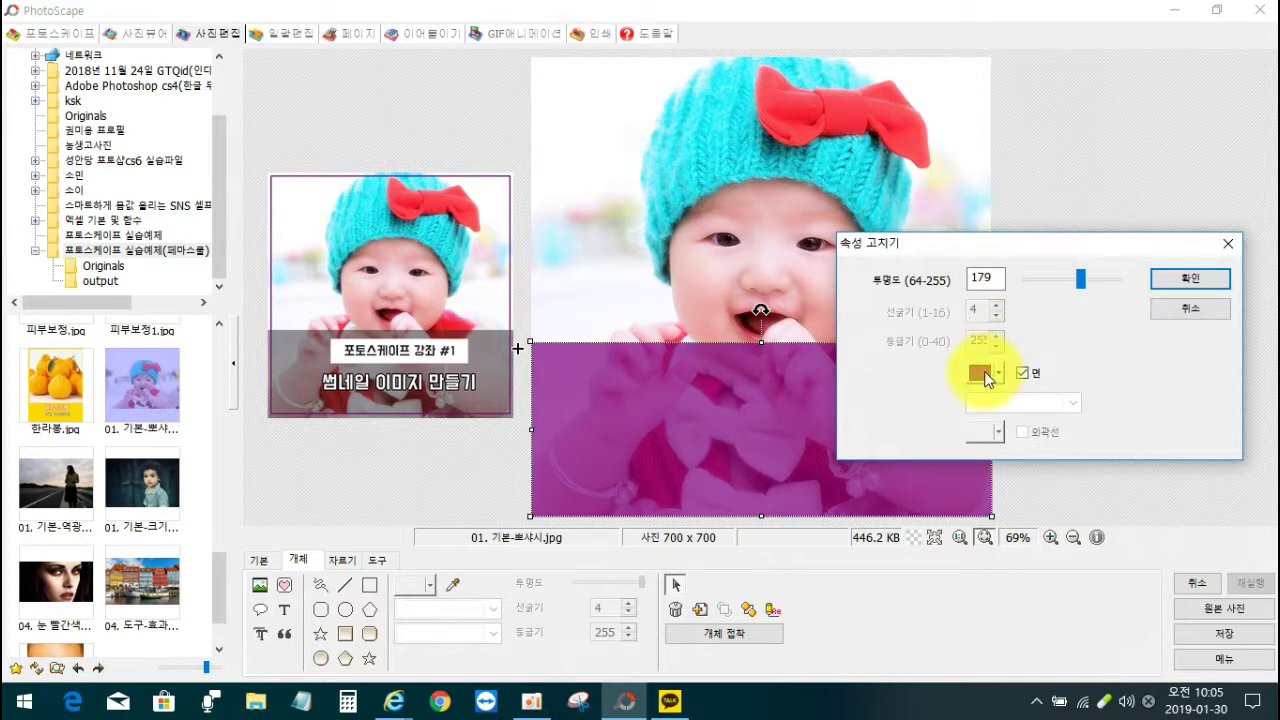
left_click(983, 374)
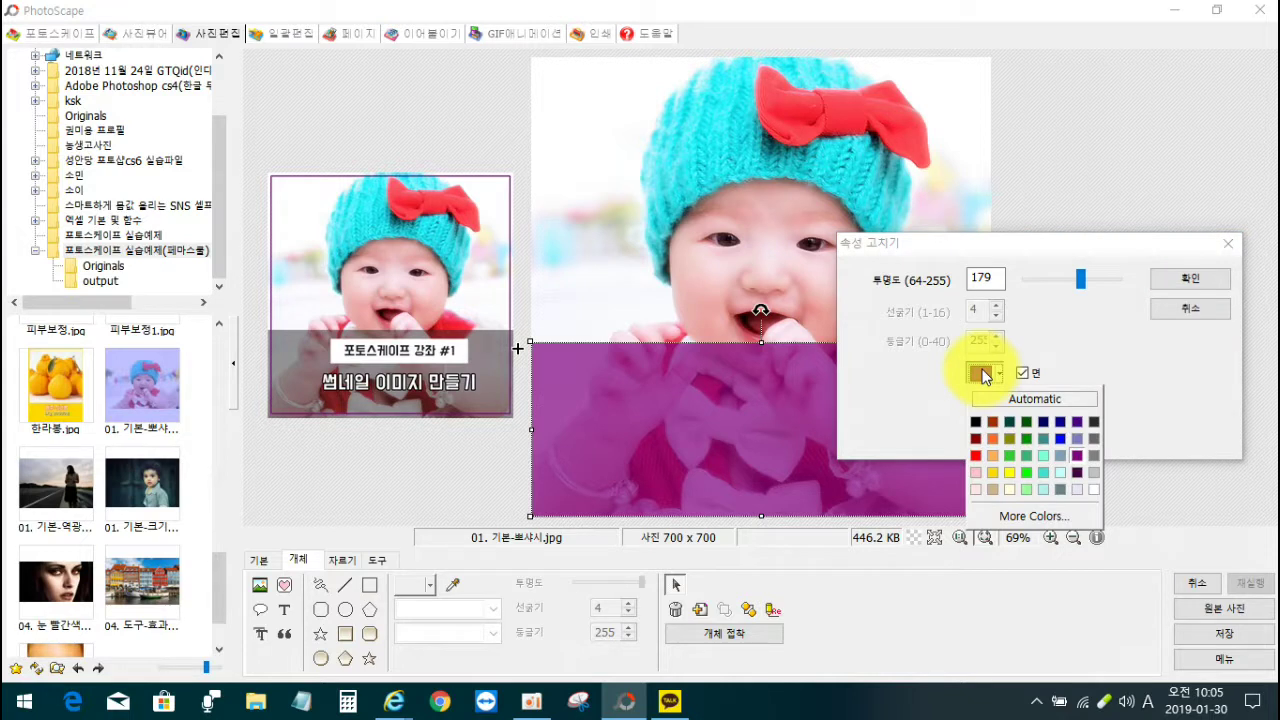
left_click(977, 424)
left_click_drag(1077, 283, 1096, 282)
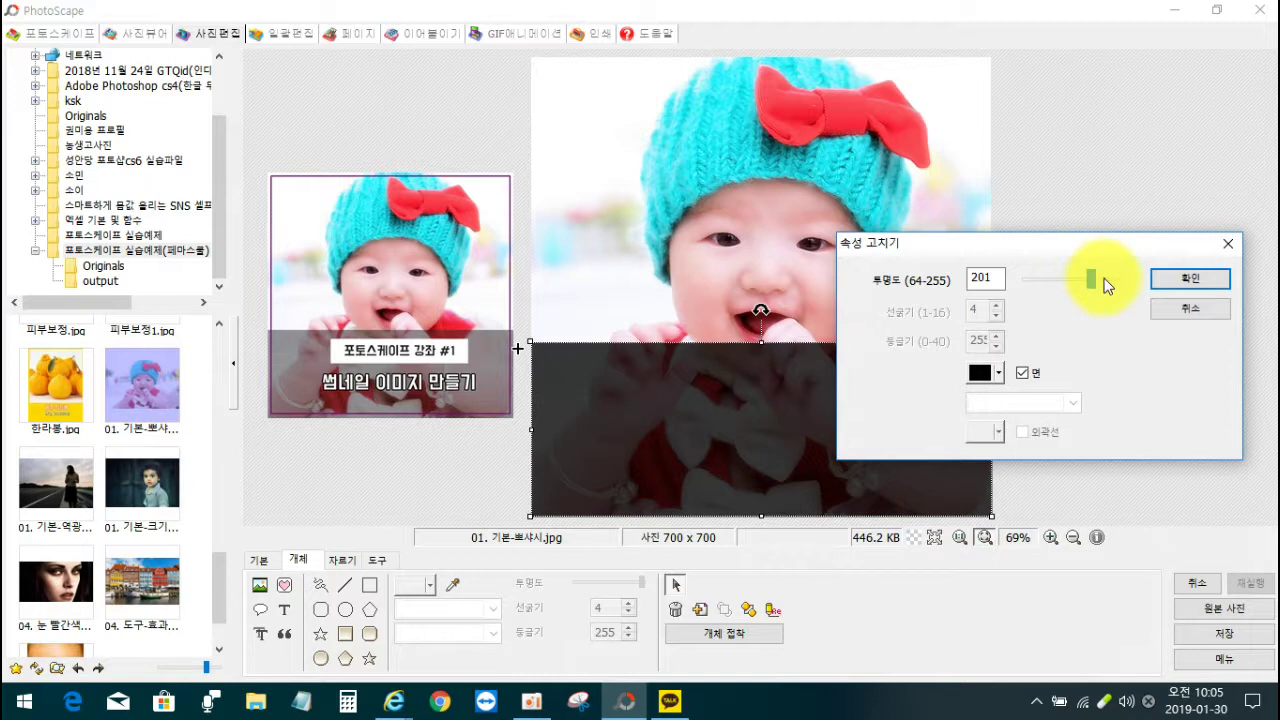
left_click(1189, 279)
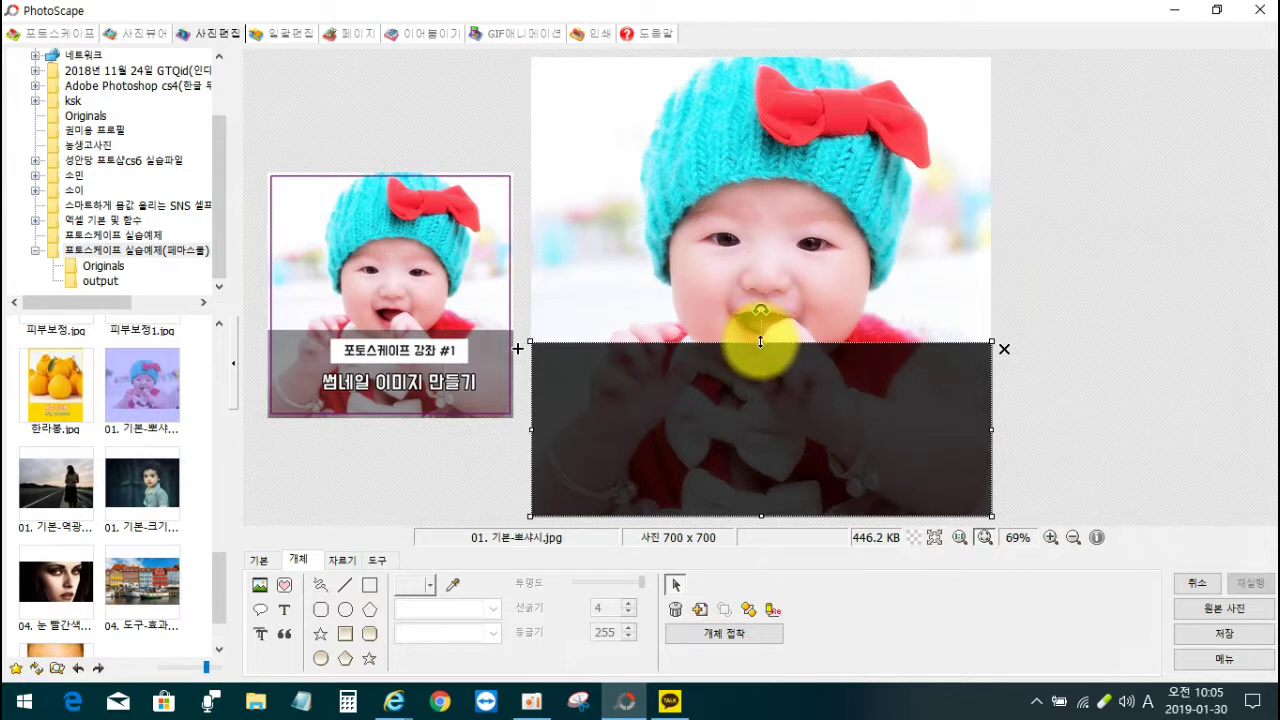
Lower the upper edge of the translucent black rectangle slightly, keeping its full width.
left_click_drag(760, 342, 760, 349)
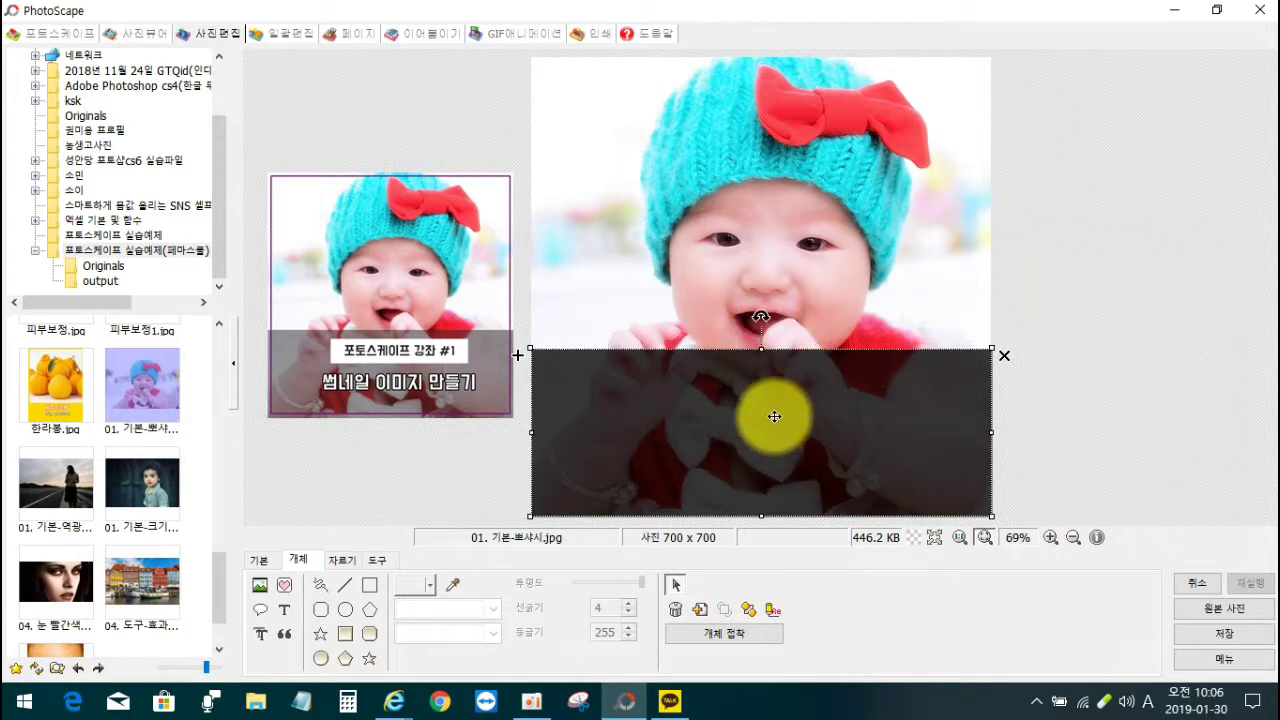
mouse_move(771, 414)
left_mouse_down()
mouse_move(787, 294)
mouse_move(782, 414)
left_mouse_up()
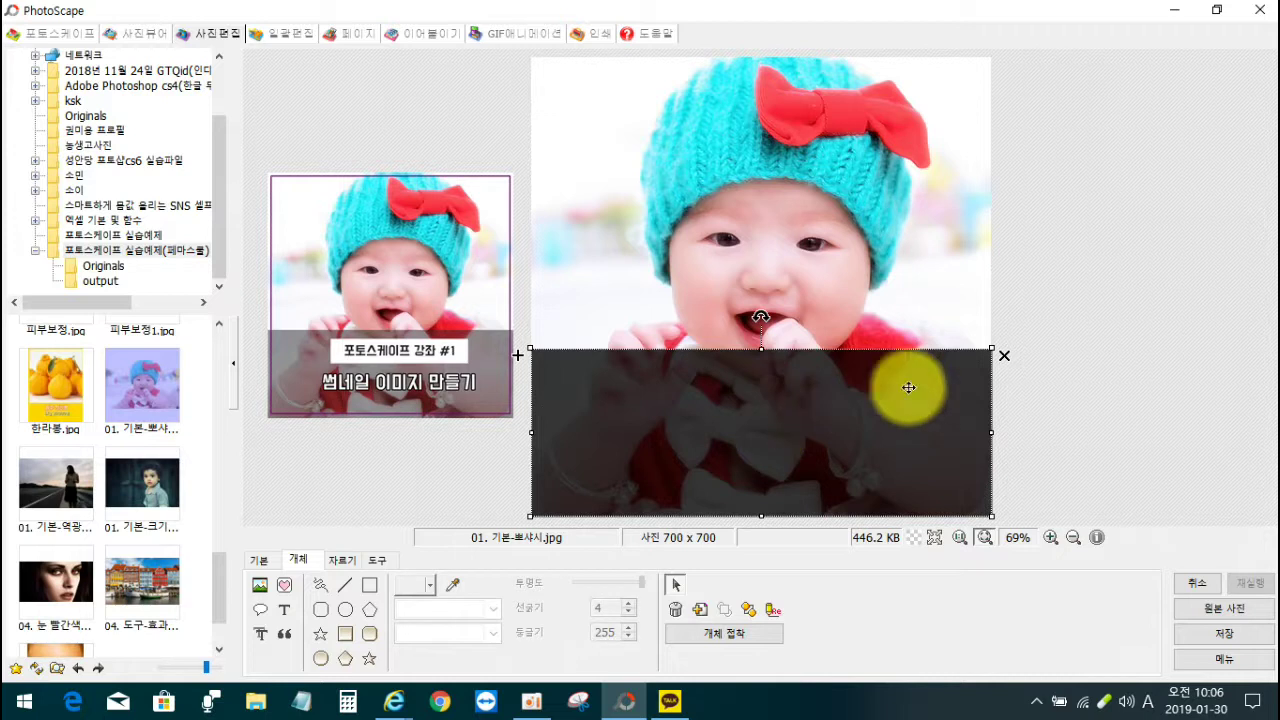
mouse_move(994, 349)
left_mouse_down()
mouse_move(923, 374)
mouse_move(987, 347)
left_mouse_up()
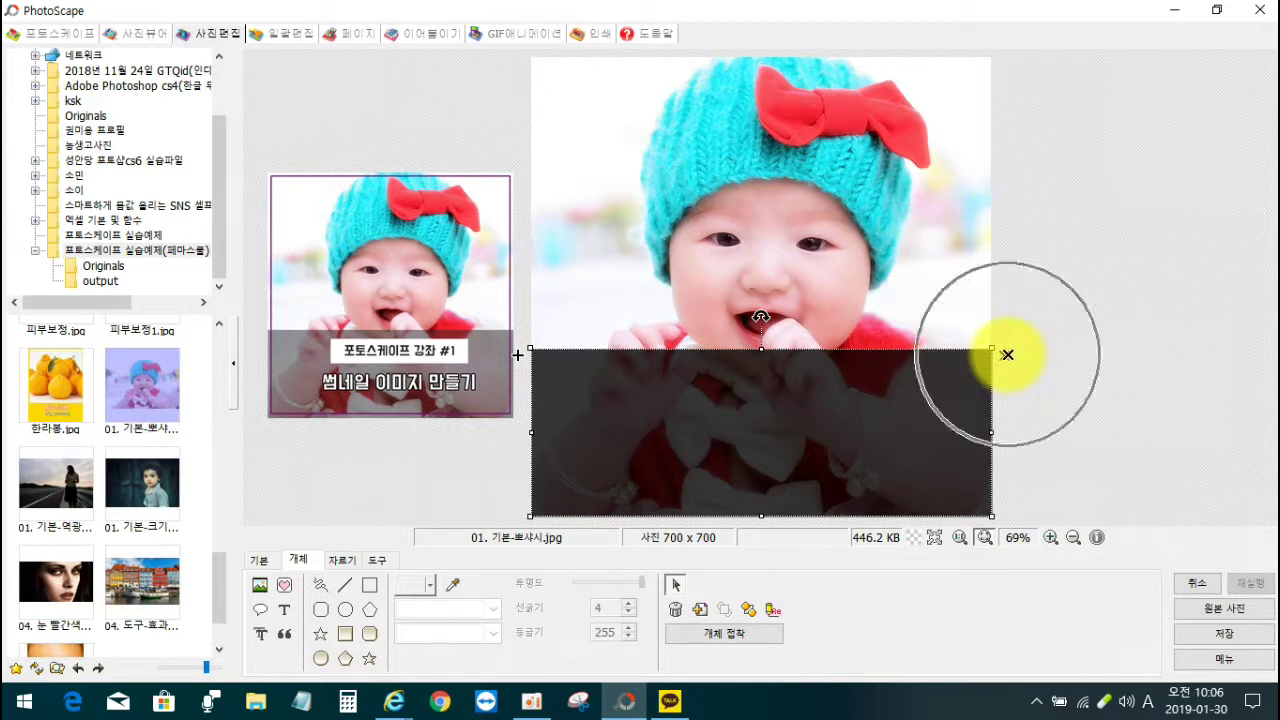
Duplicate the translucent black rectangle and delete the copy.
key("ctrl")
key("ctrl")
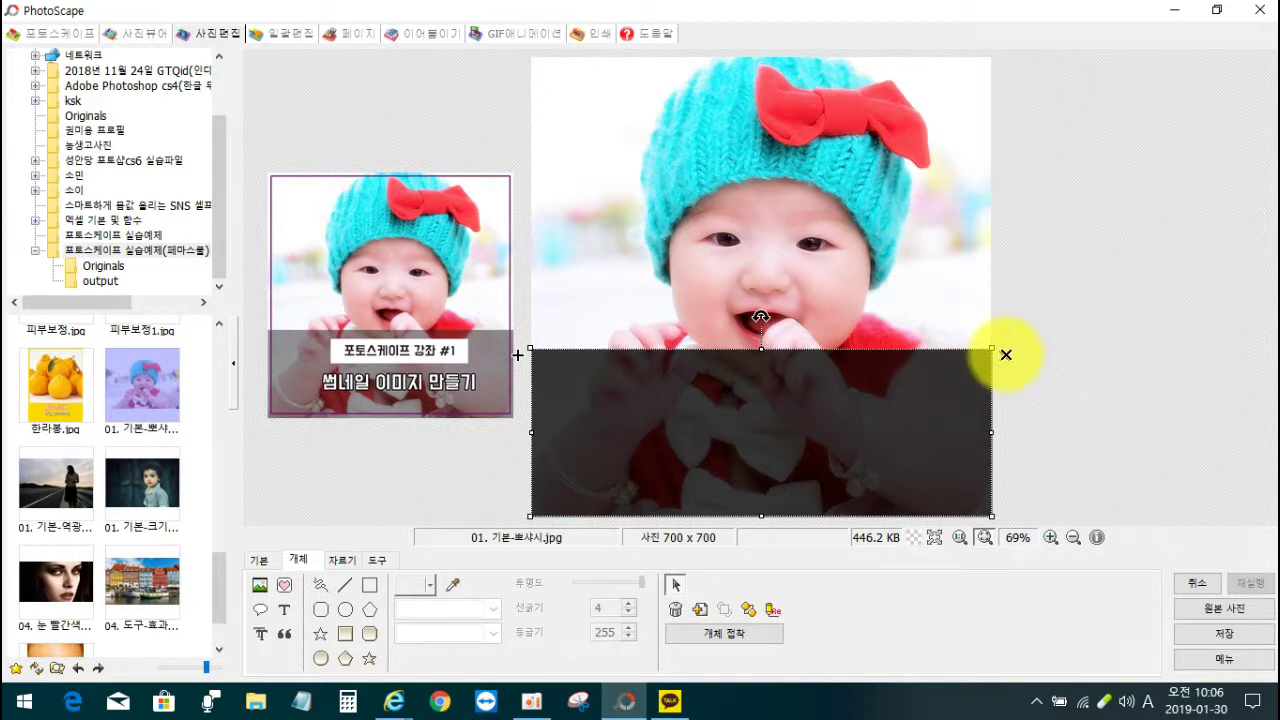
key("ctrl")
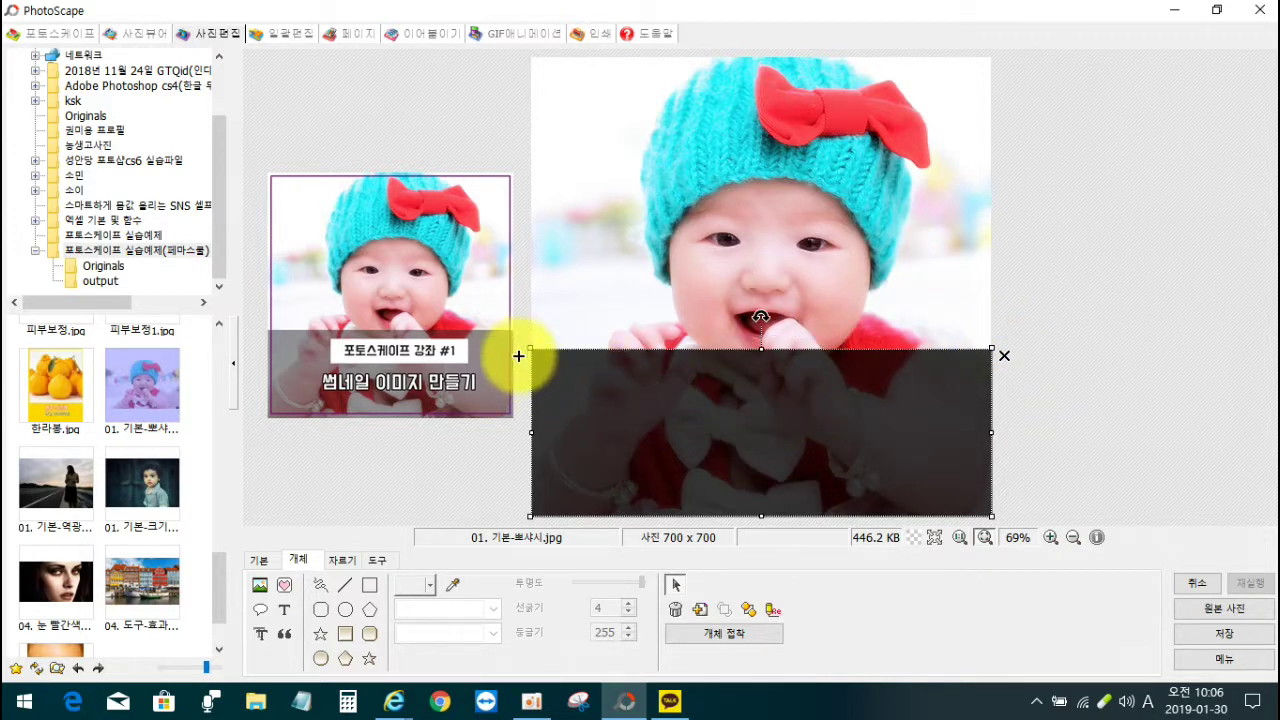
key("ctrl")
key("ctrl+v")
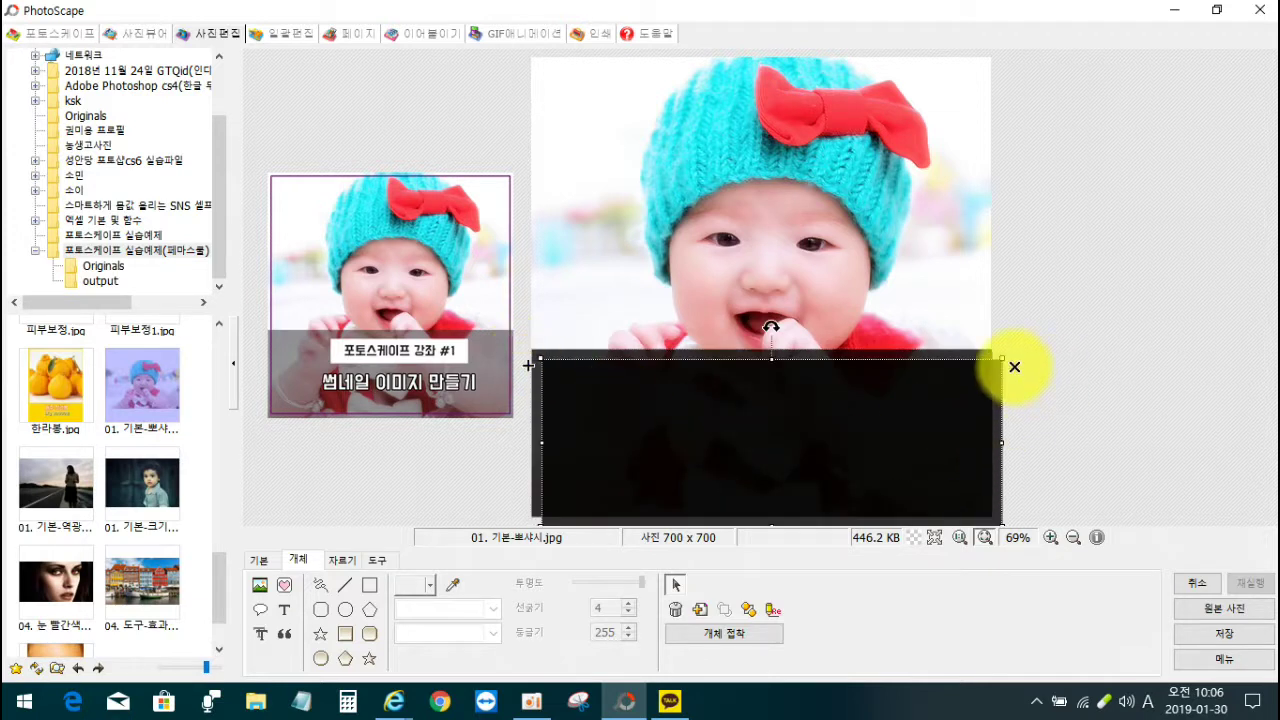
left_click(1014, 367)
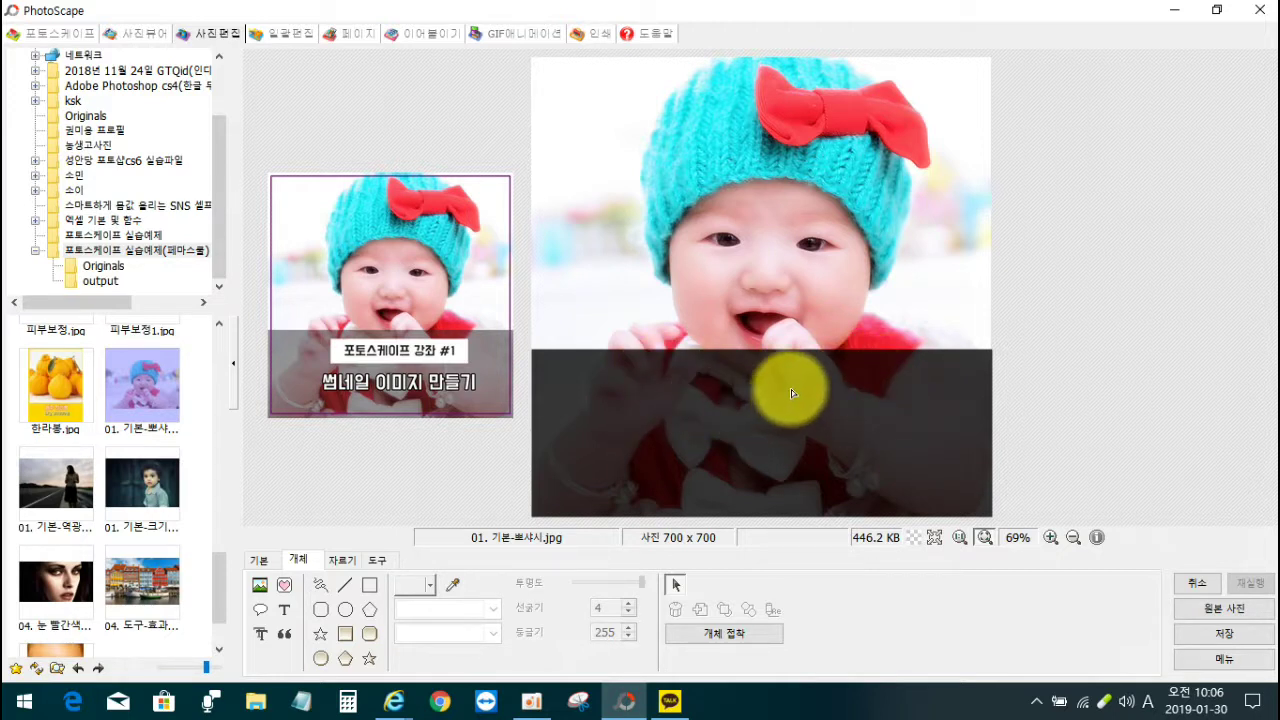
Draw a smaller filled rectangle as a title box in the upper middle of the translucent black band.
left_click(345, 634)
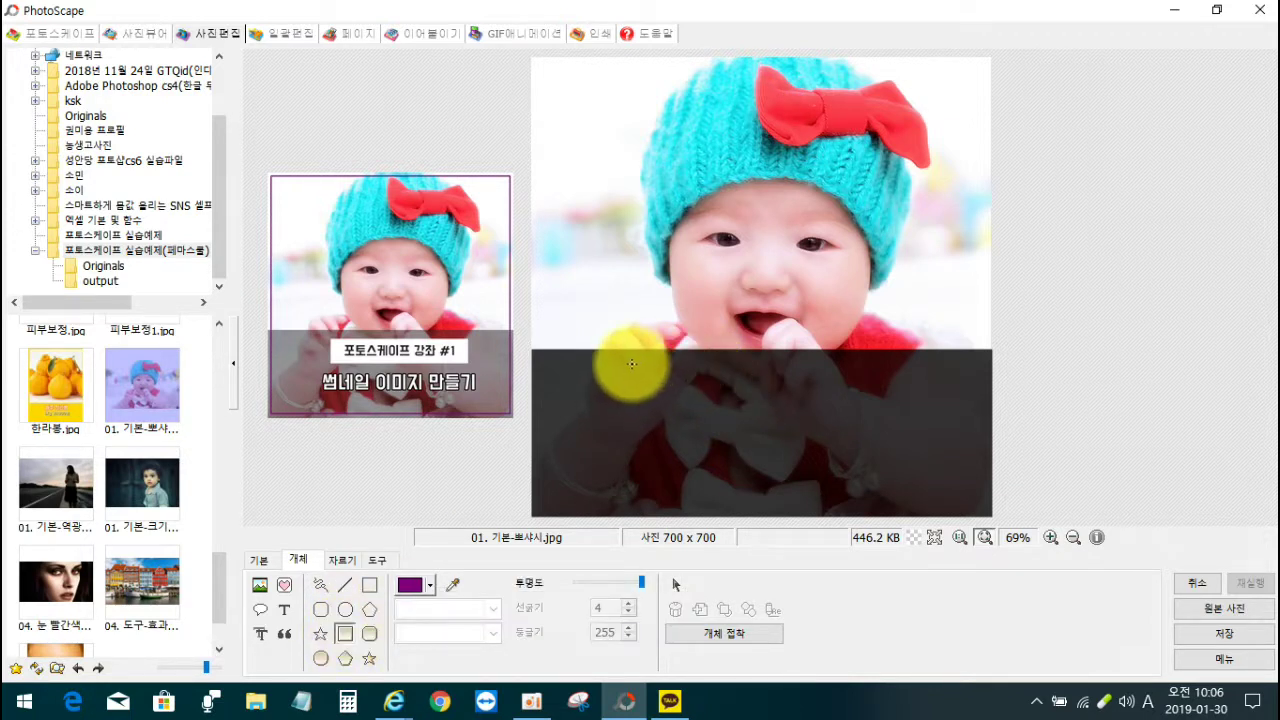
left_click_drag(622, 369, 905, 416)
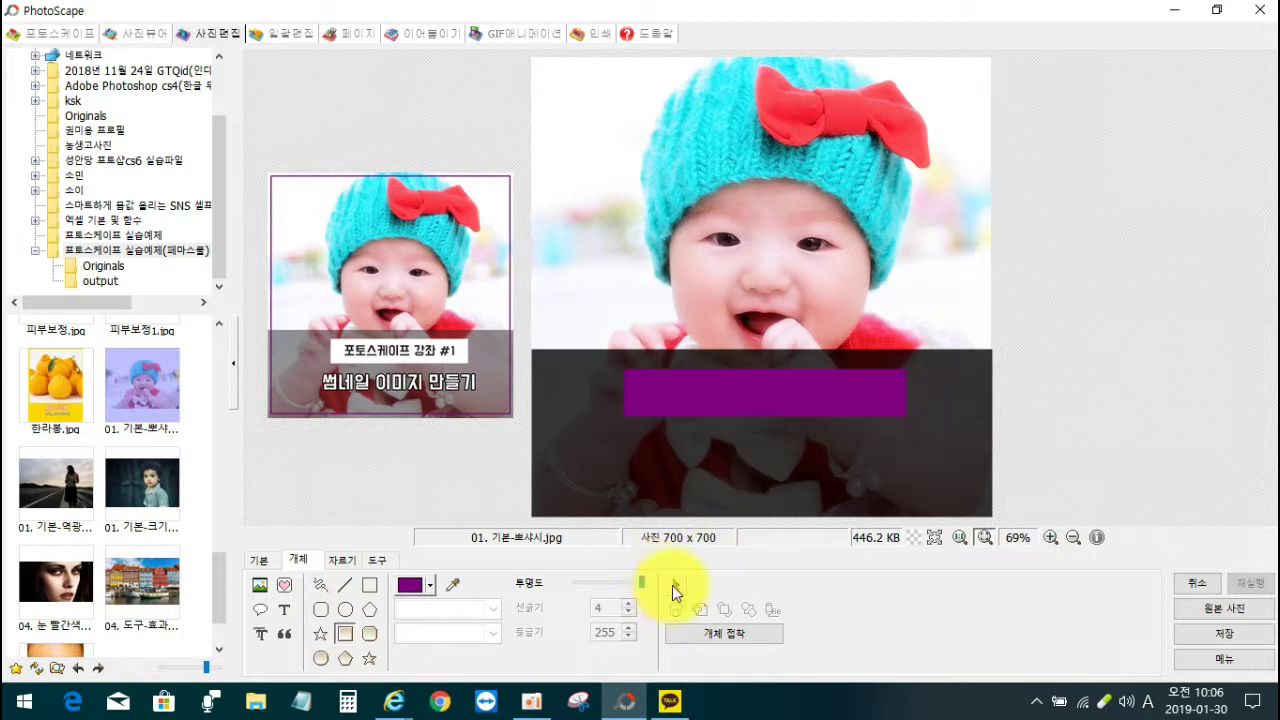
Make the title box solid white at opacity 255 and shift it slightly to the right within the black band.
left_click(672, 585)
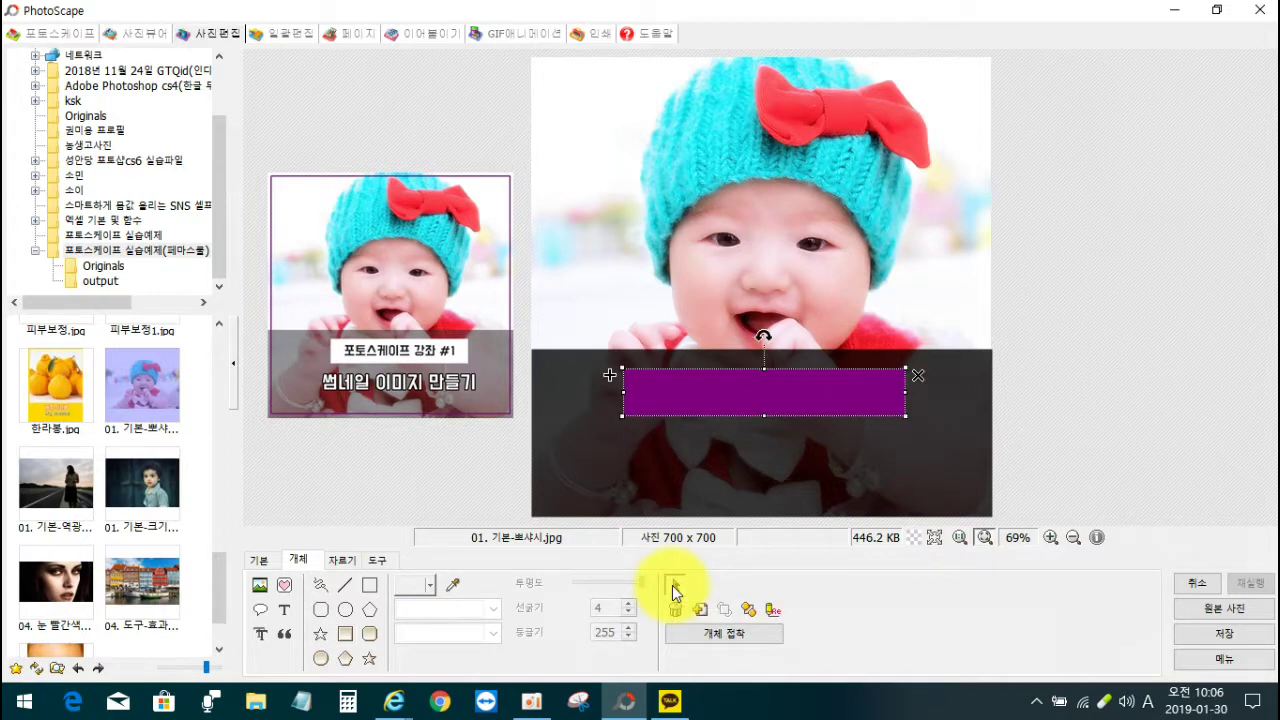
left_click(778, 609)
left_click_drag(457, 468, 442, 418)
left_click(378, 543)
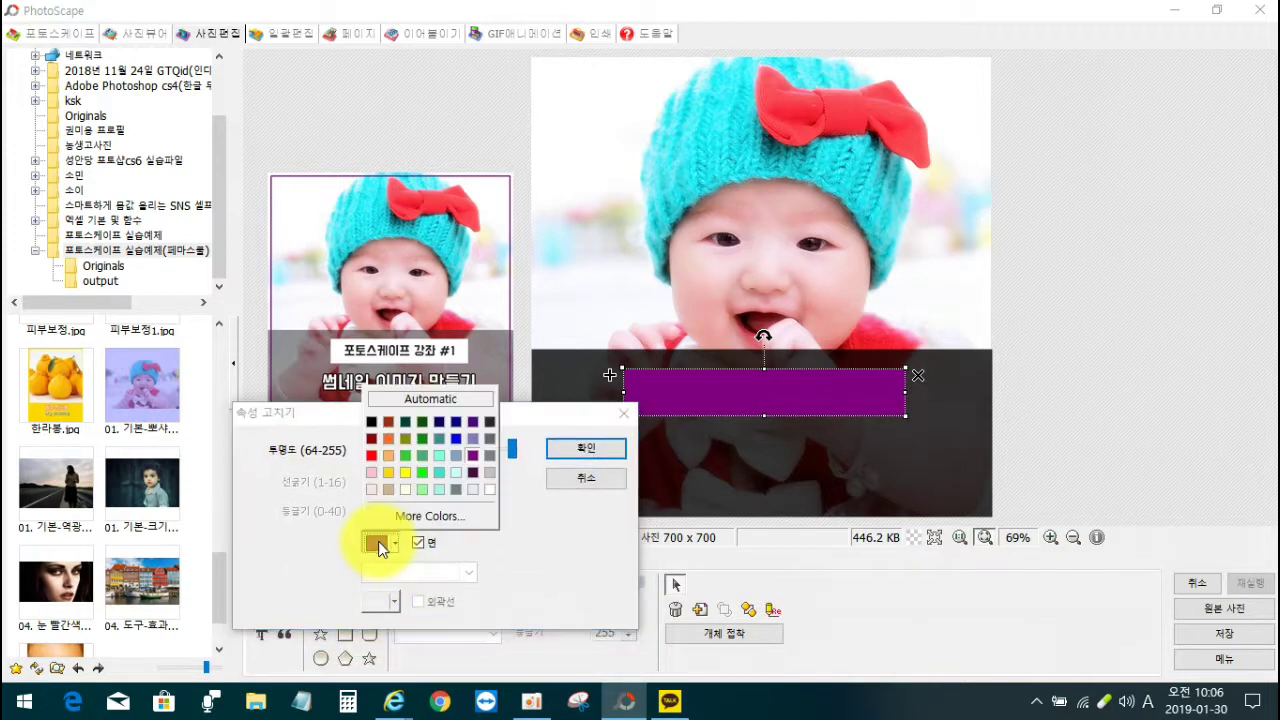
left_click(490, 489)
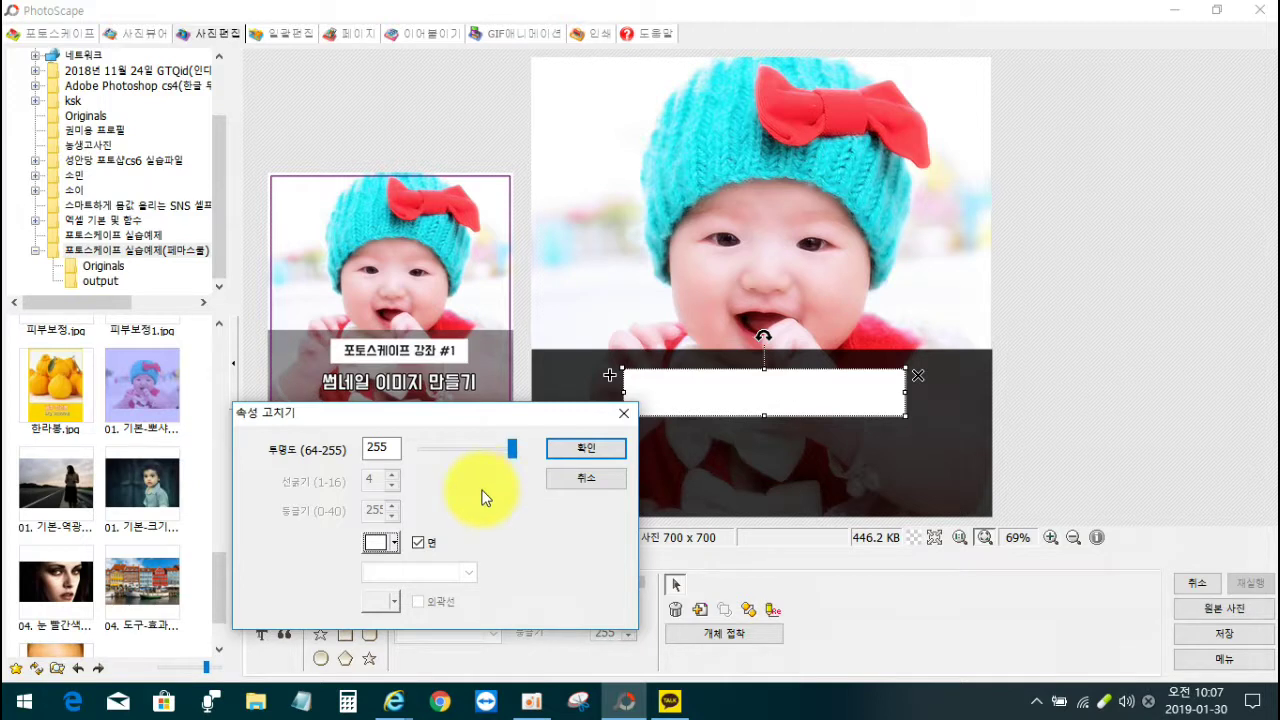
left_click(418, 542)
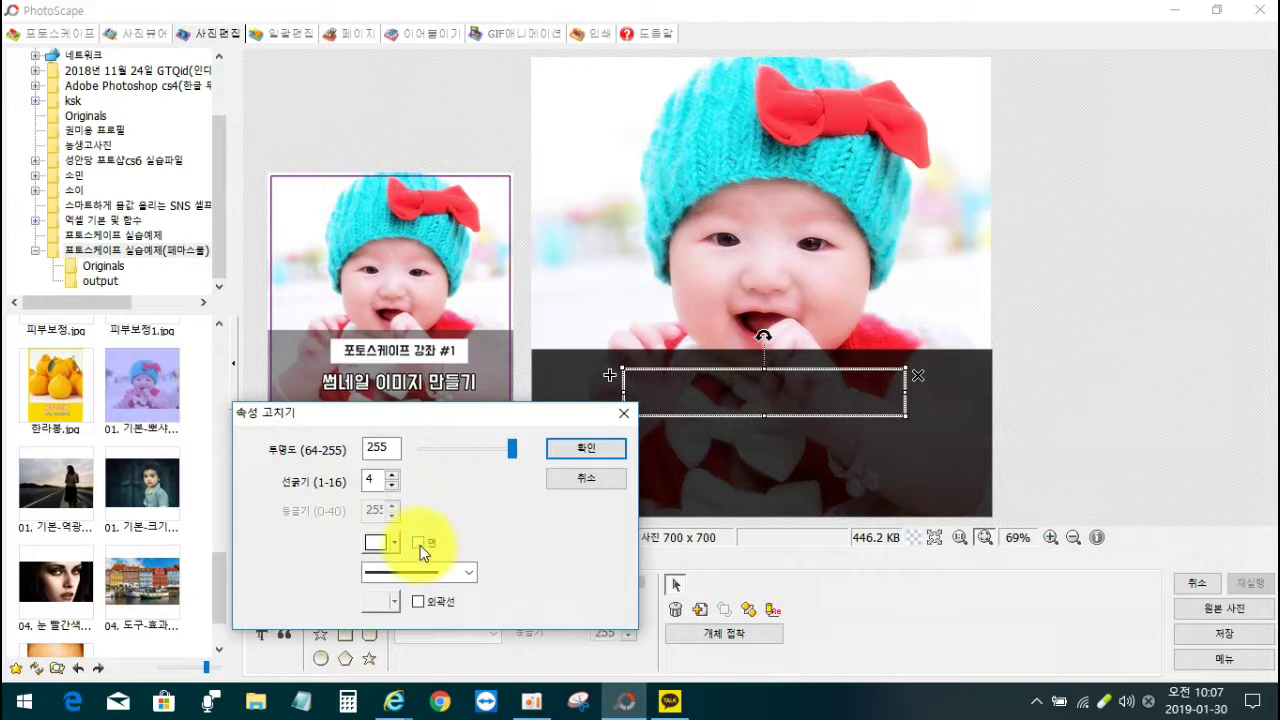
left_click(418, 542)
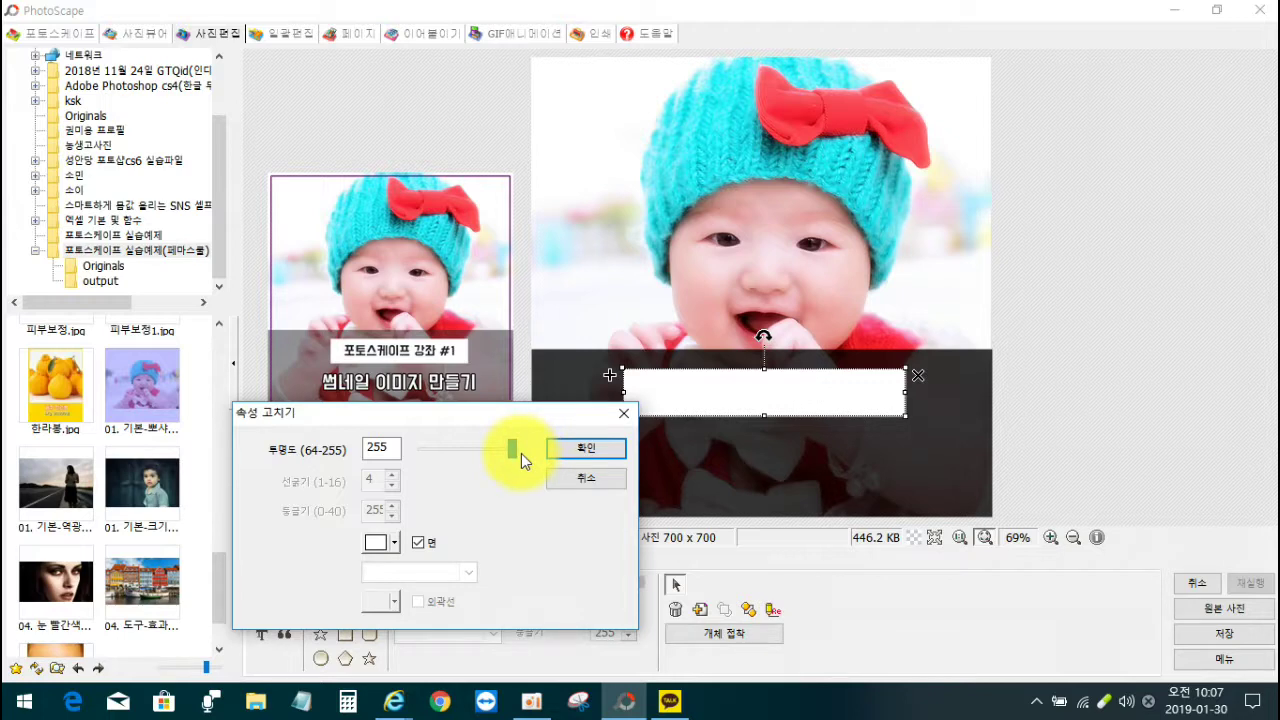
left_click(603, 448)
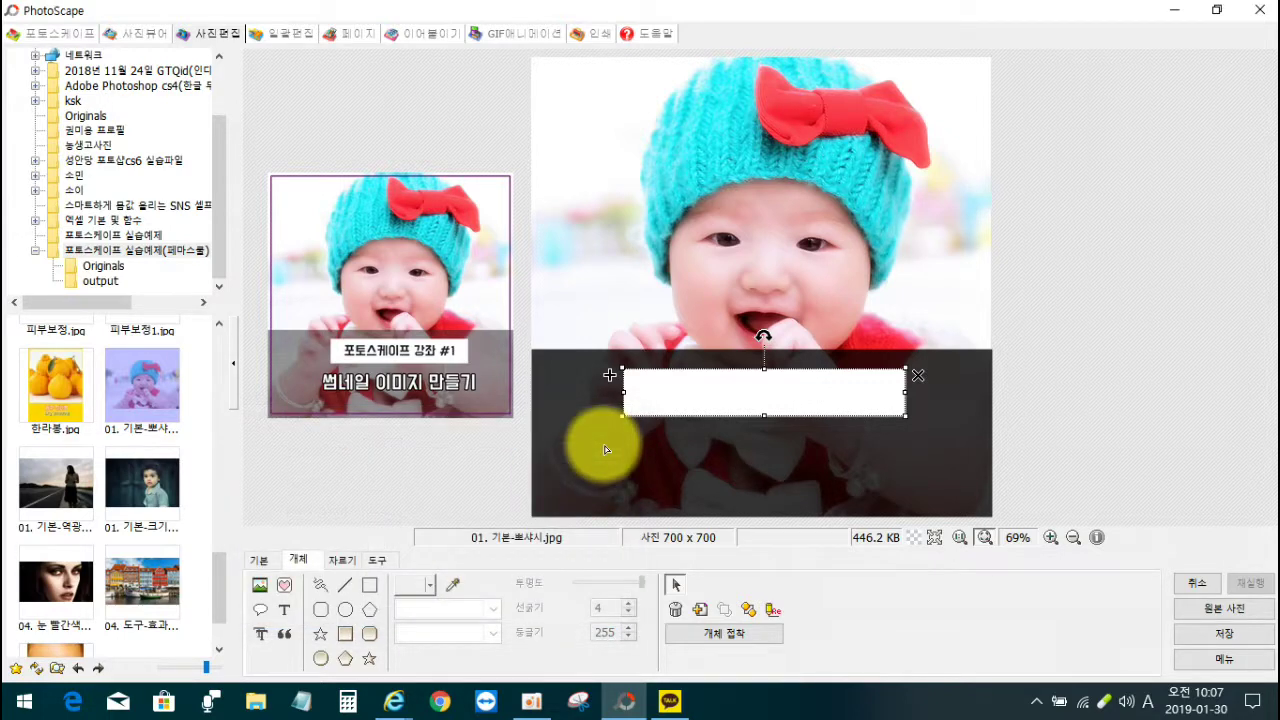
left_click_drag(723, 391, 729, 391)
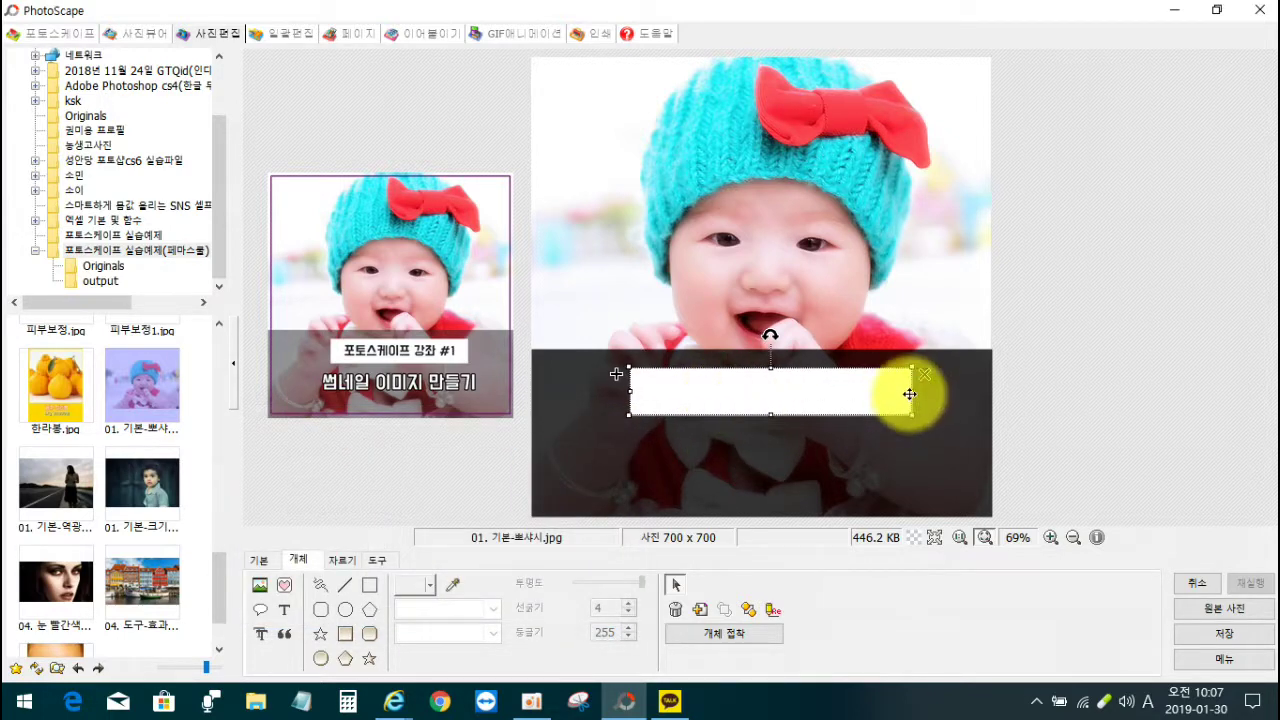
Narrow the white title box and centre it horizontally in the upper part of the black band.
left_click_drag(909, 396, 819, 383)
left_click(818, 451)
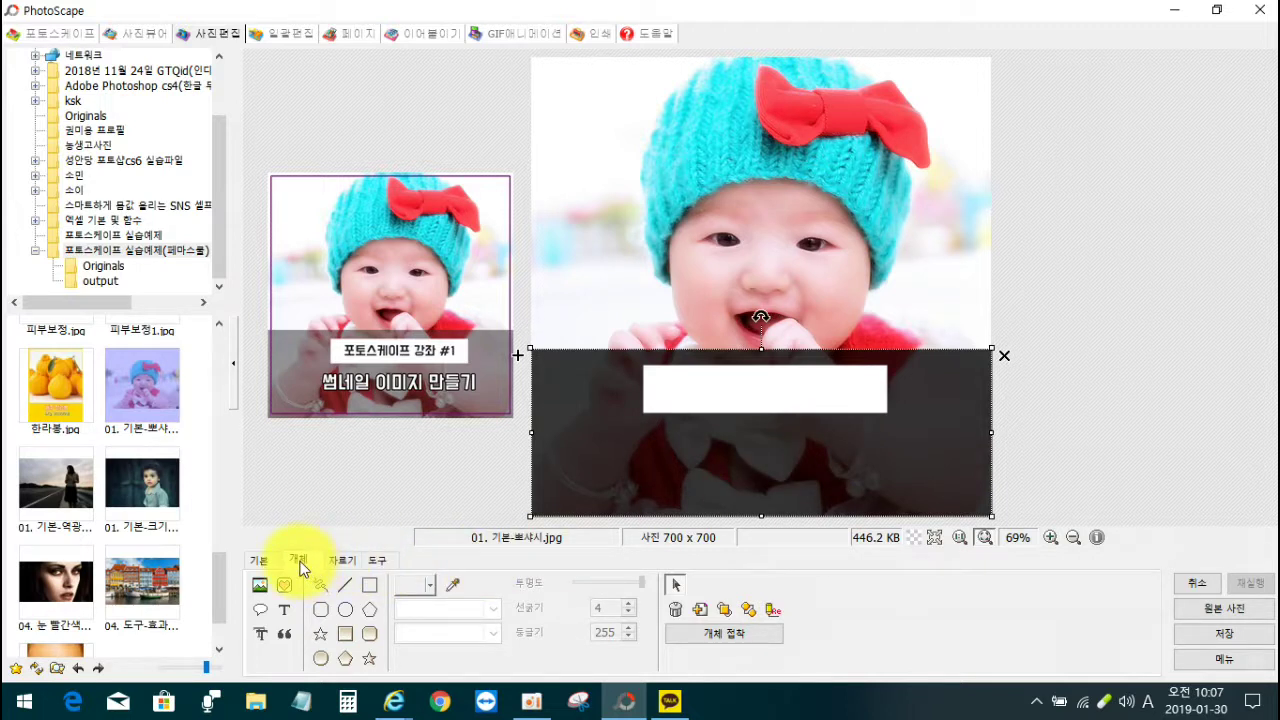
Add a text object to the photo reading "포토스케이프 강좌 #1".
left_click(286, 612)
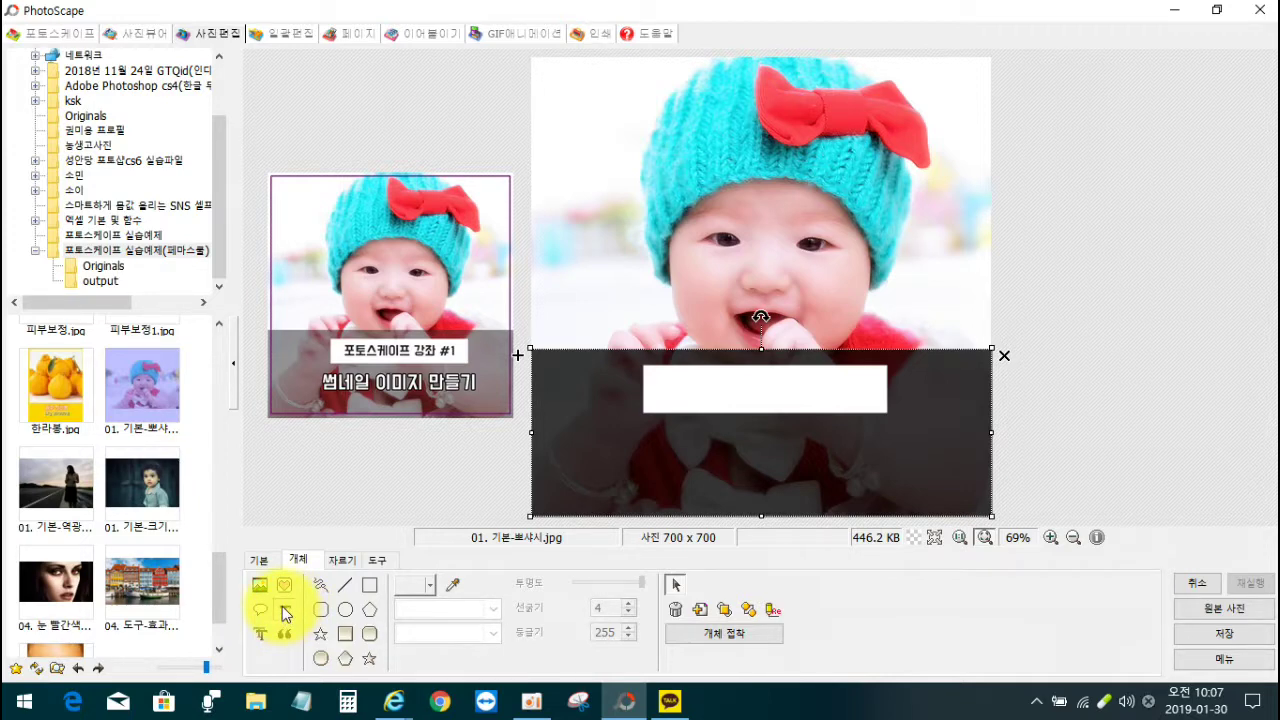
left_click_drag(156, 164, 887, 229)
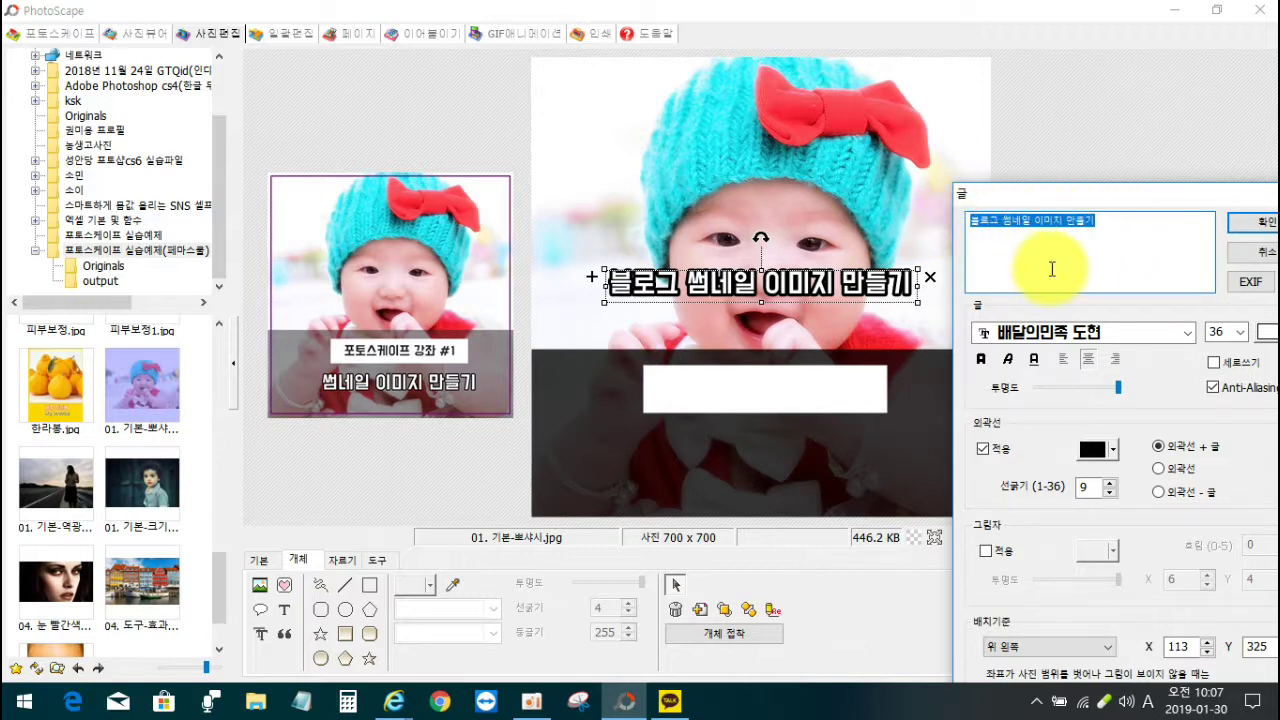
type("vh")
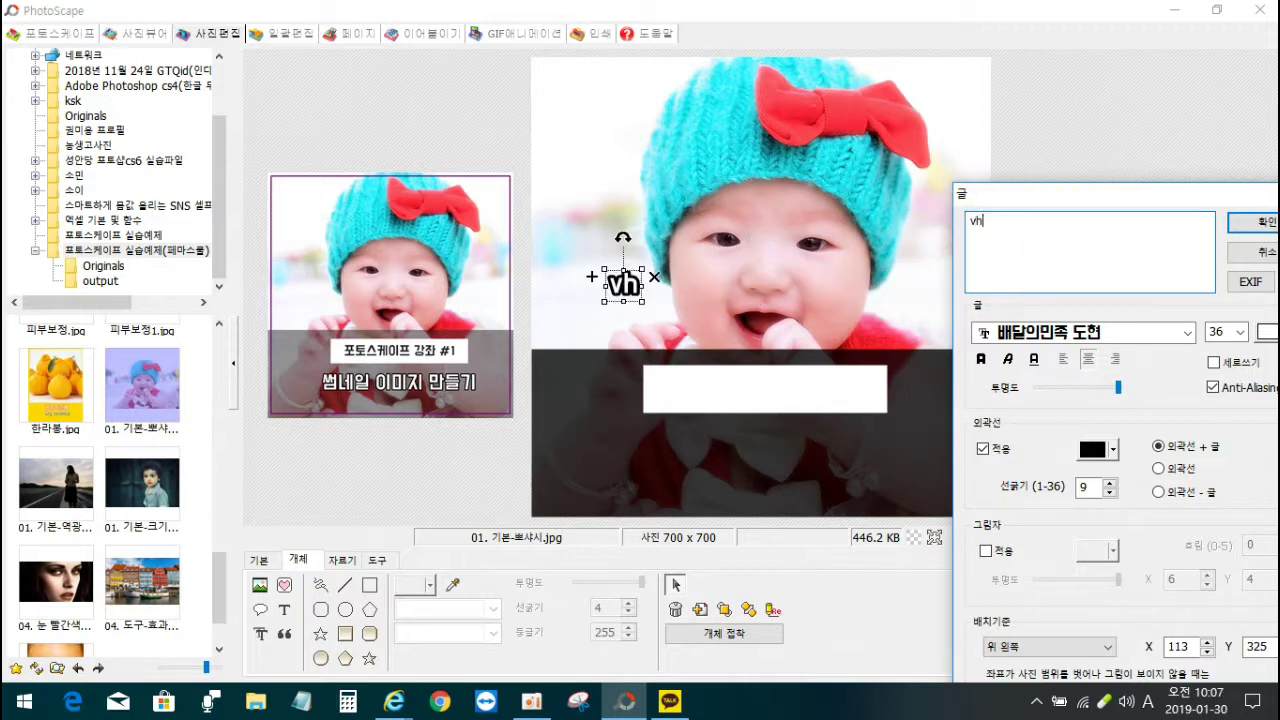
key("BackSpace")
key("BackSpace")
key("Hangul")
type("포토스")
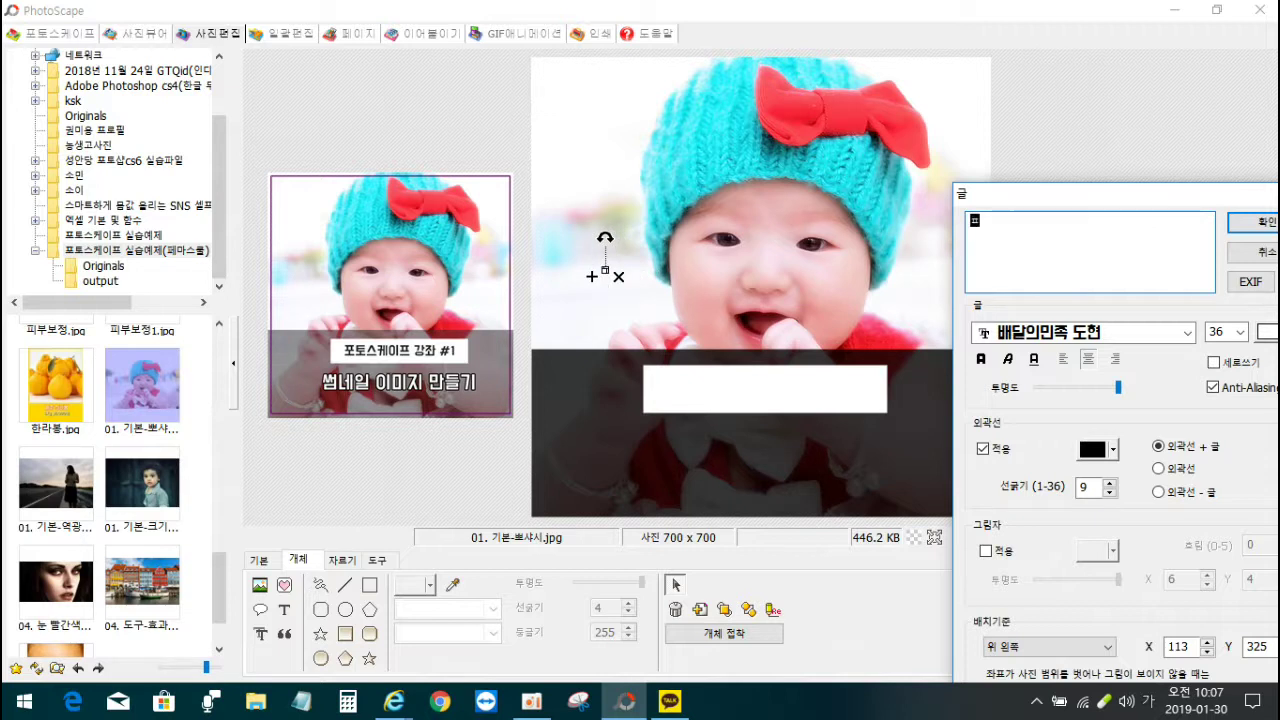
type("케이프 강")
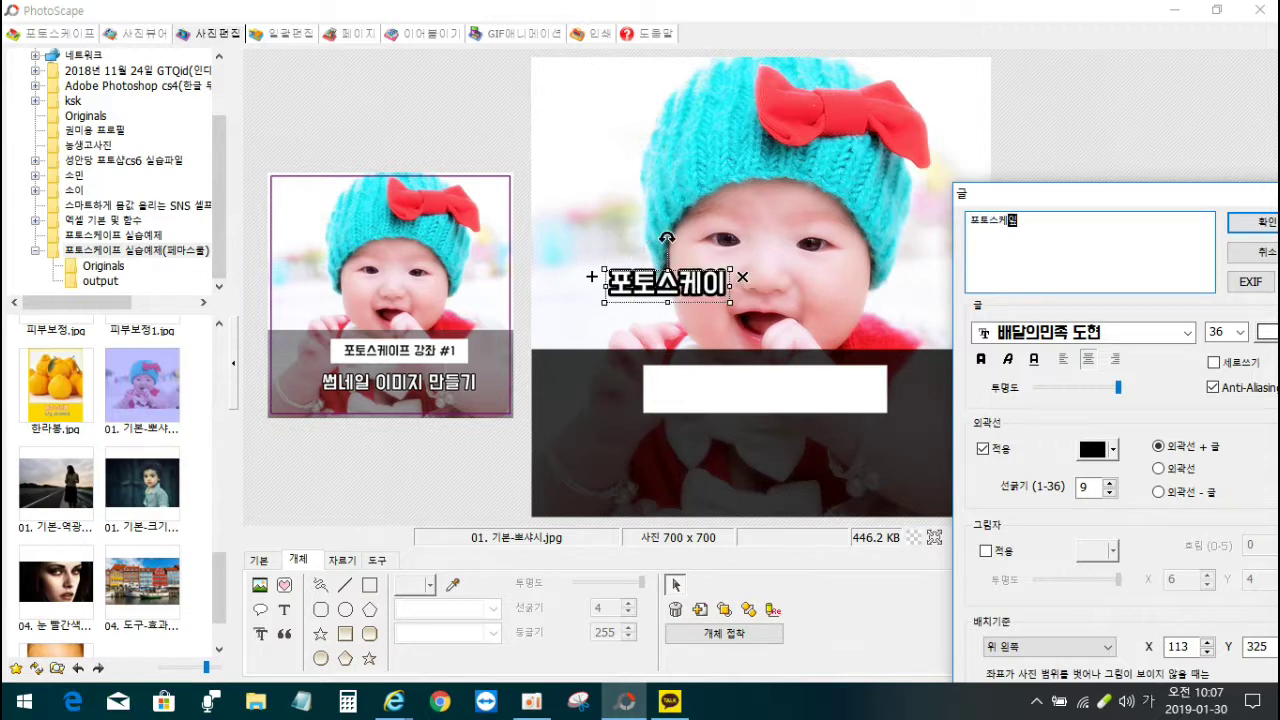
type("좌")
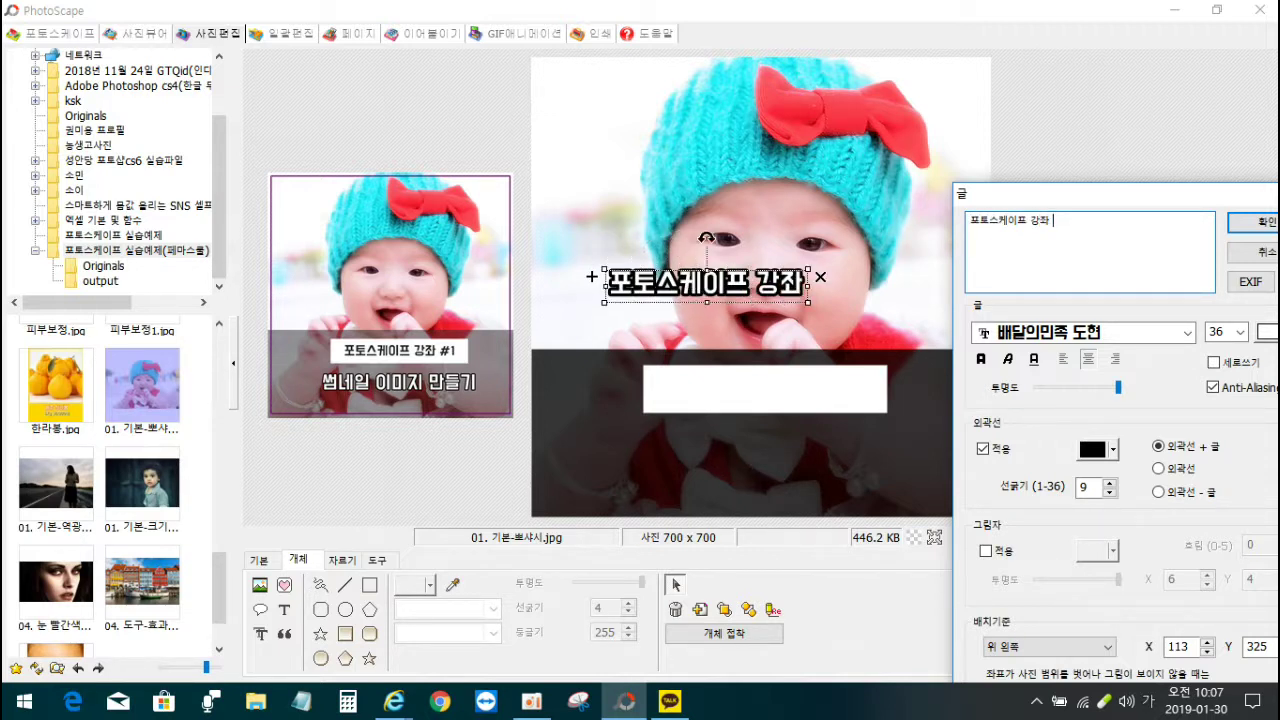
type(" #1")
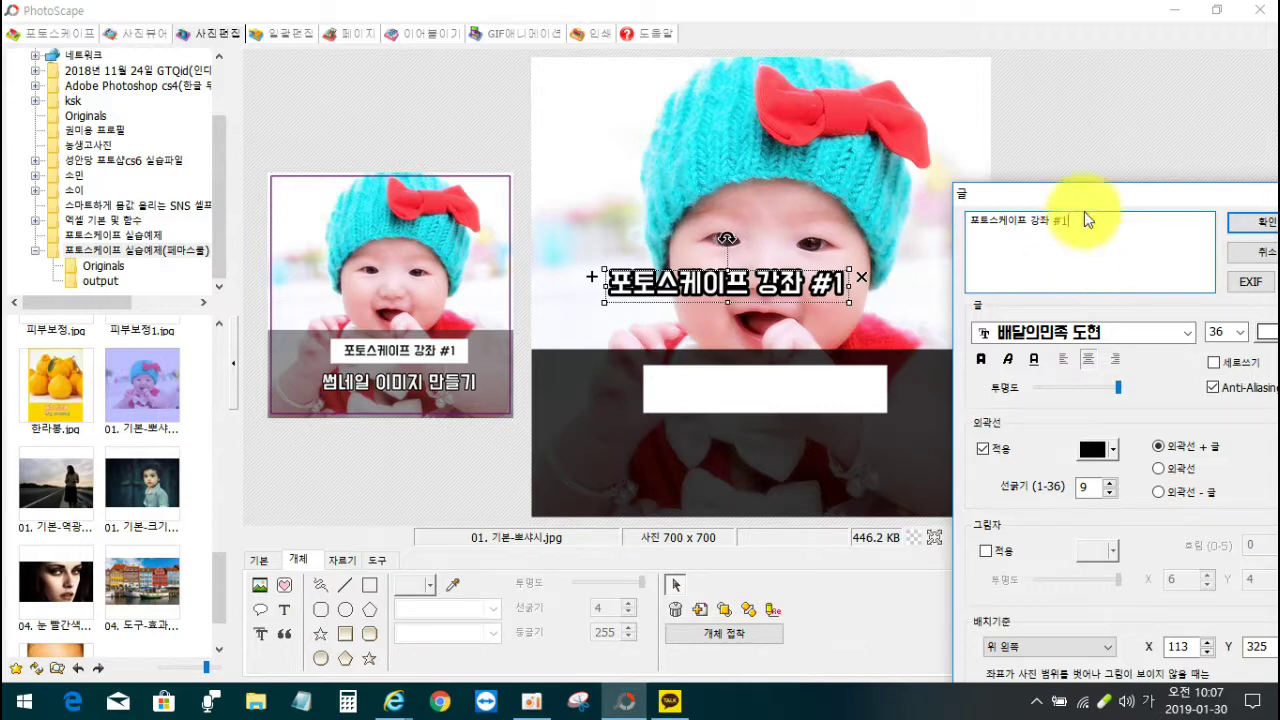
Set the text's font to 배달의민족 도현 and its size to 40.
left_click_drag(1087, 188, 1004, 147)
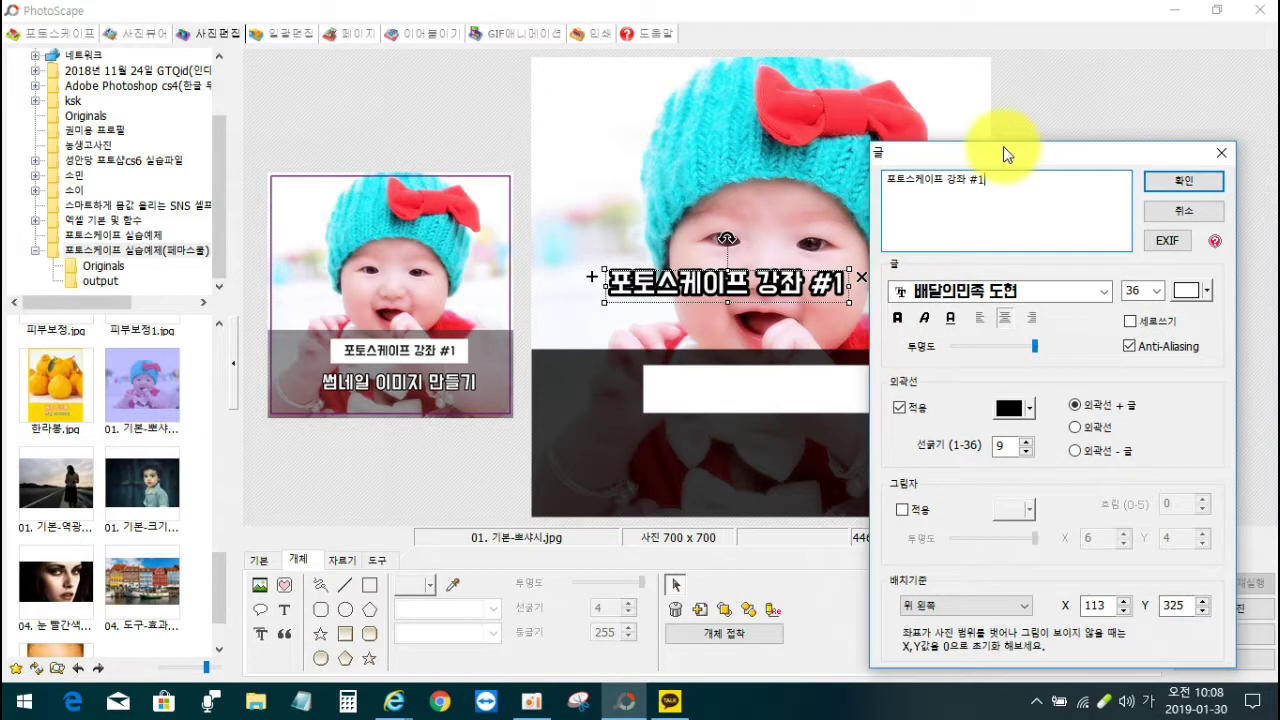
left_click(1108, 288)
left_click(1108, 289)
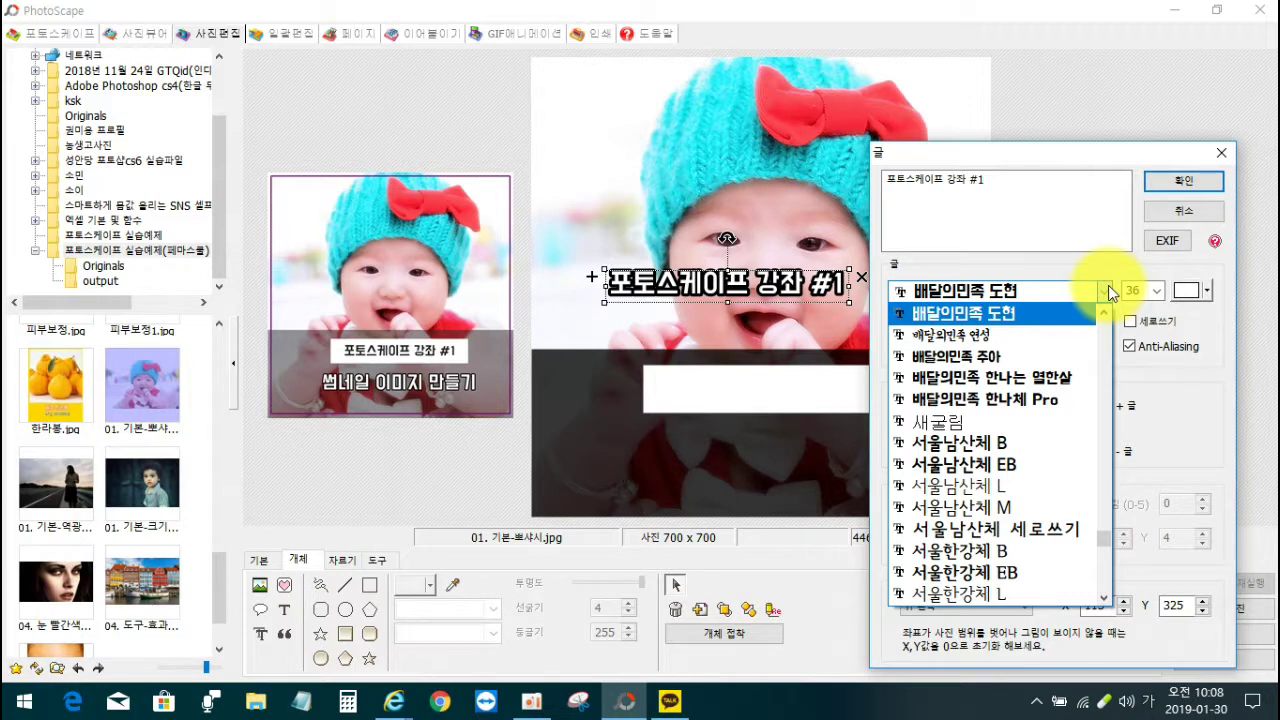
left_click(946, 323)
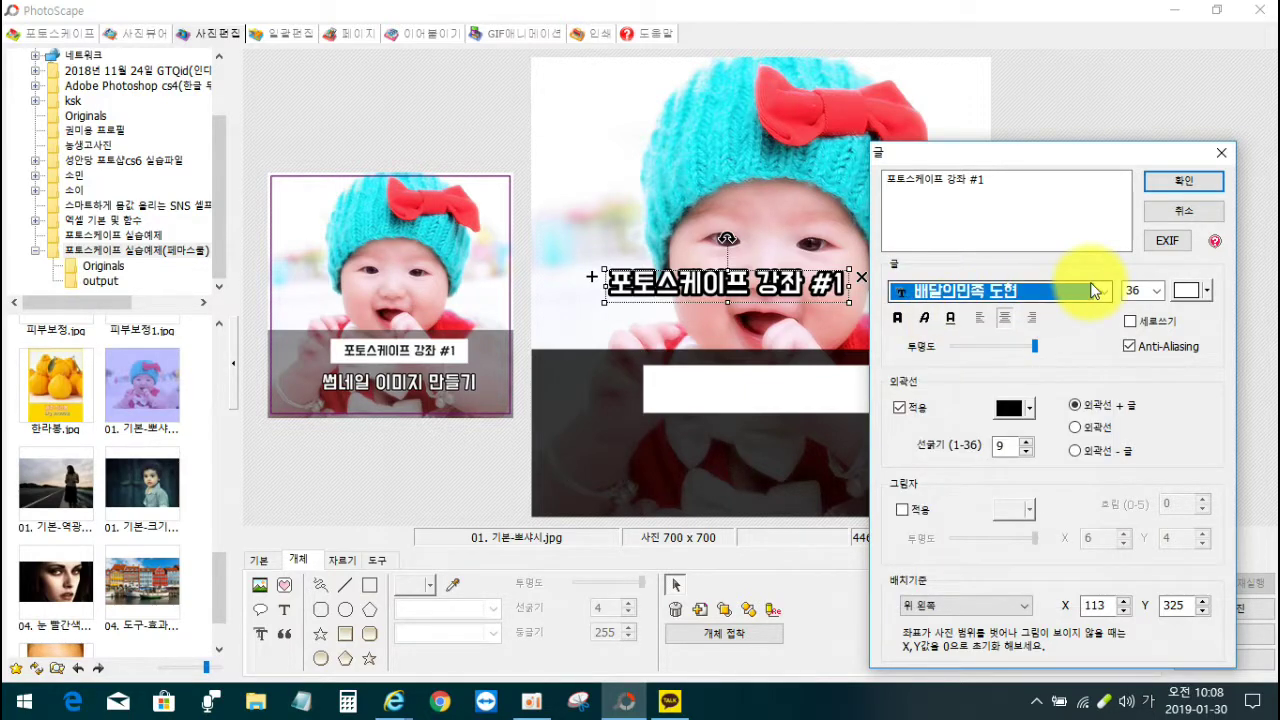
left_click(1159, 292)
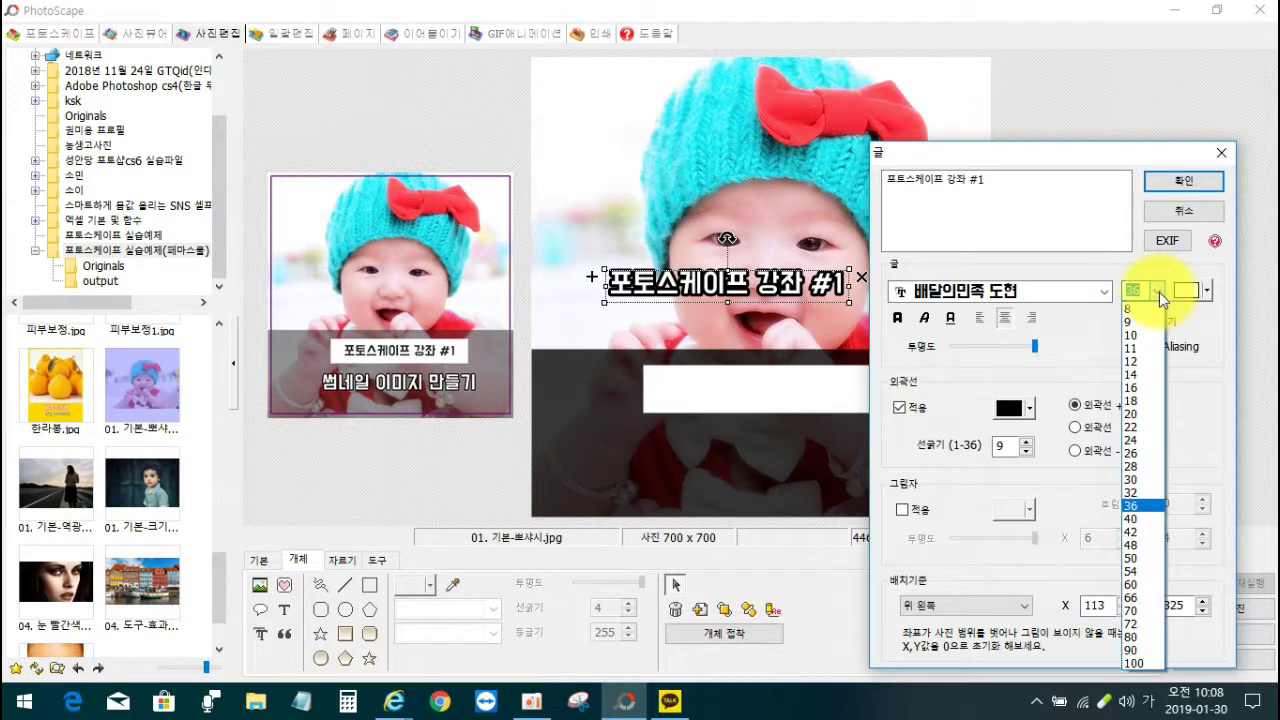
left_click(1138, 516)
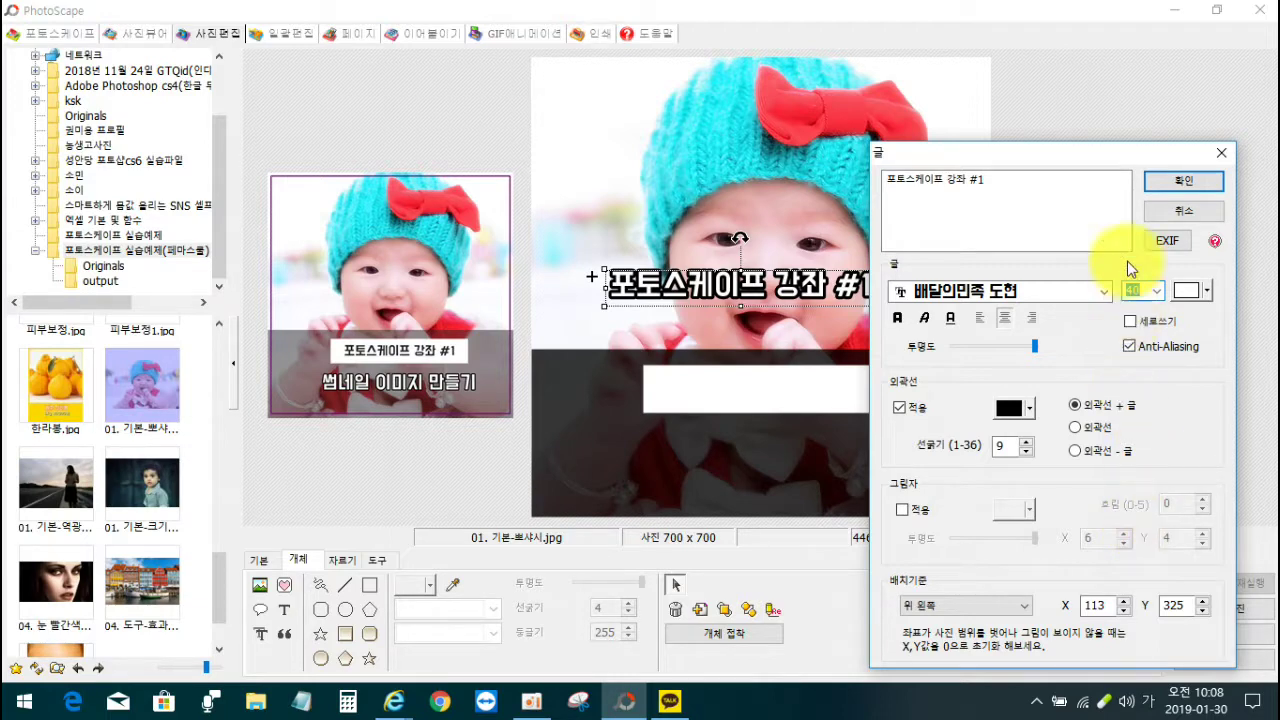
Turn off the text's outline, make its colour black and apply the text settings.
left_click_drag(1084, 156, 1122, 135)
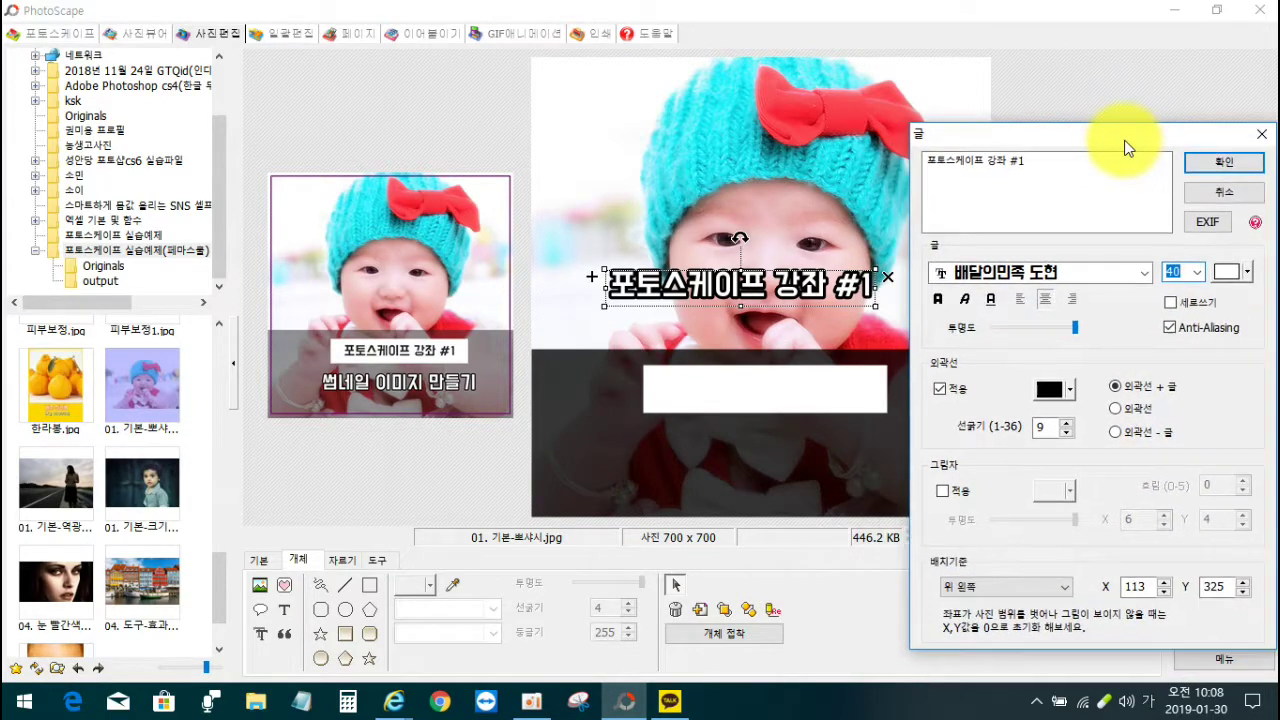
left_click(1240, 270)
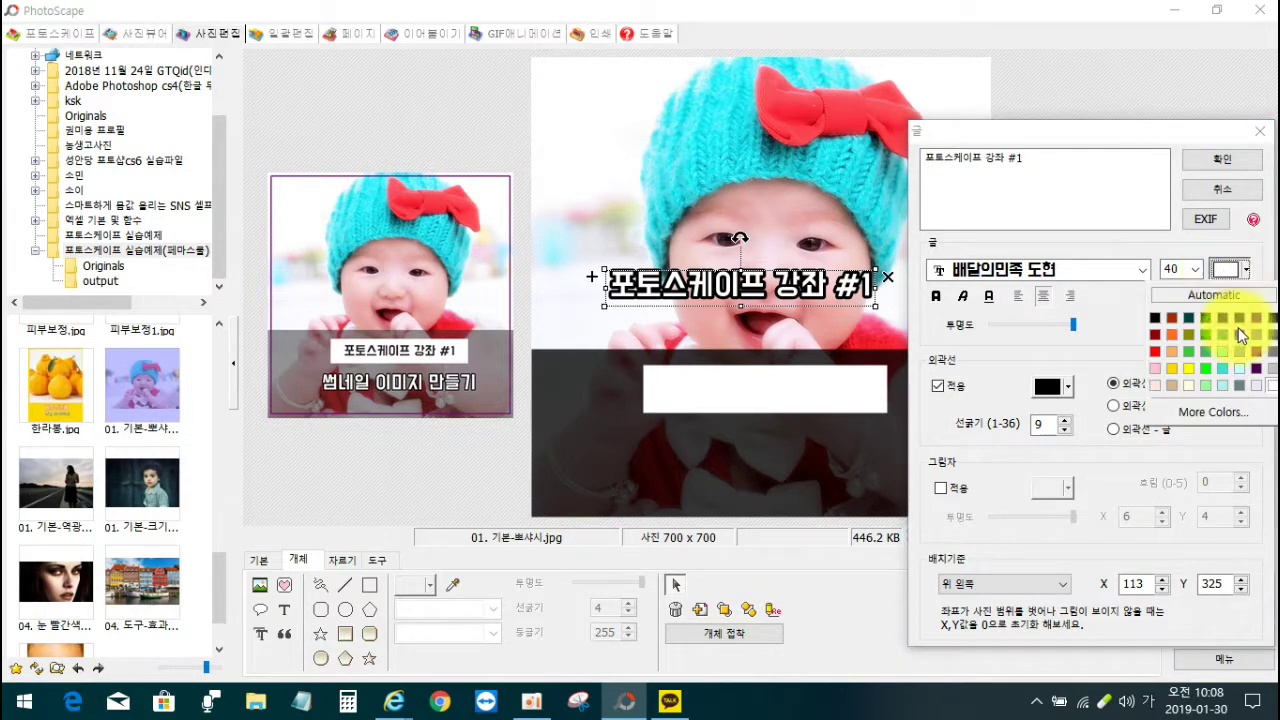
left_click(1271, 386)
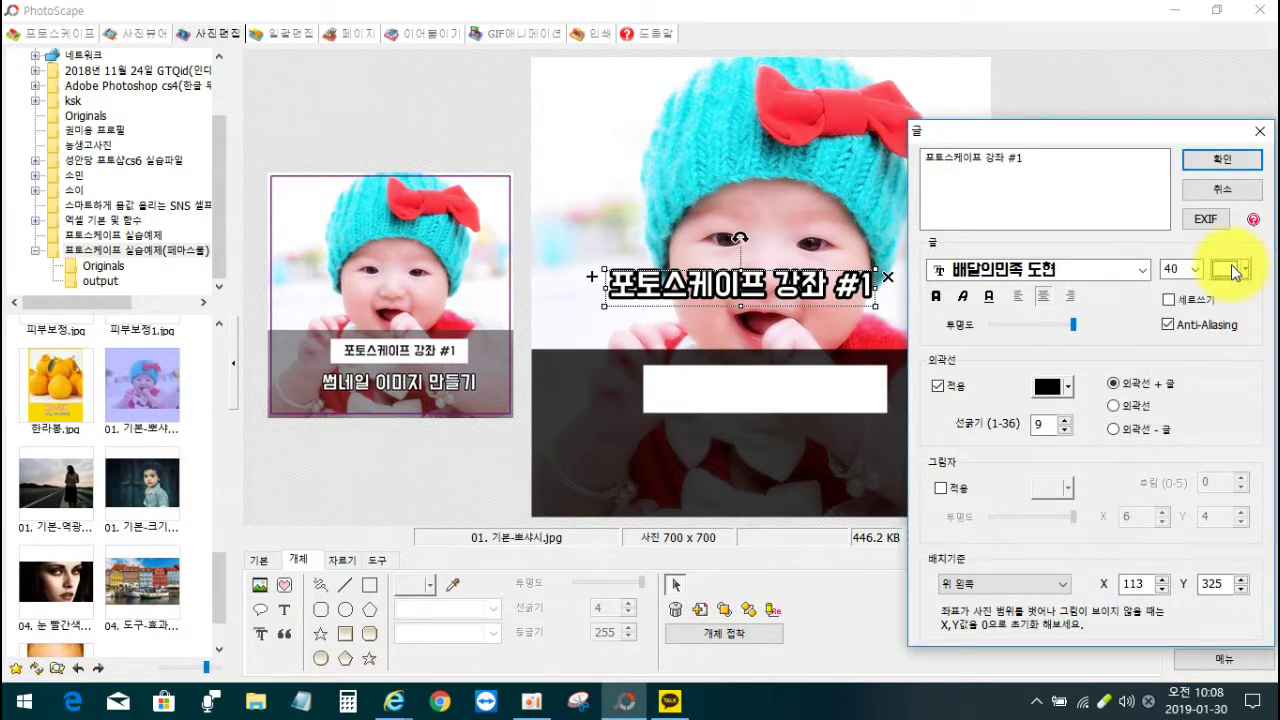
left_click(938, 387)
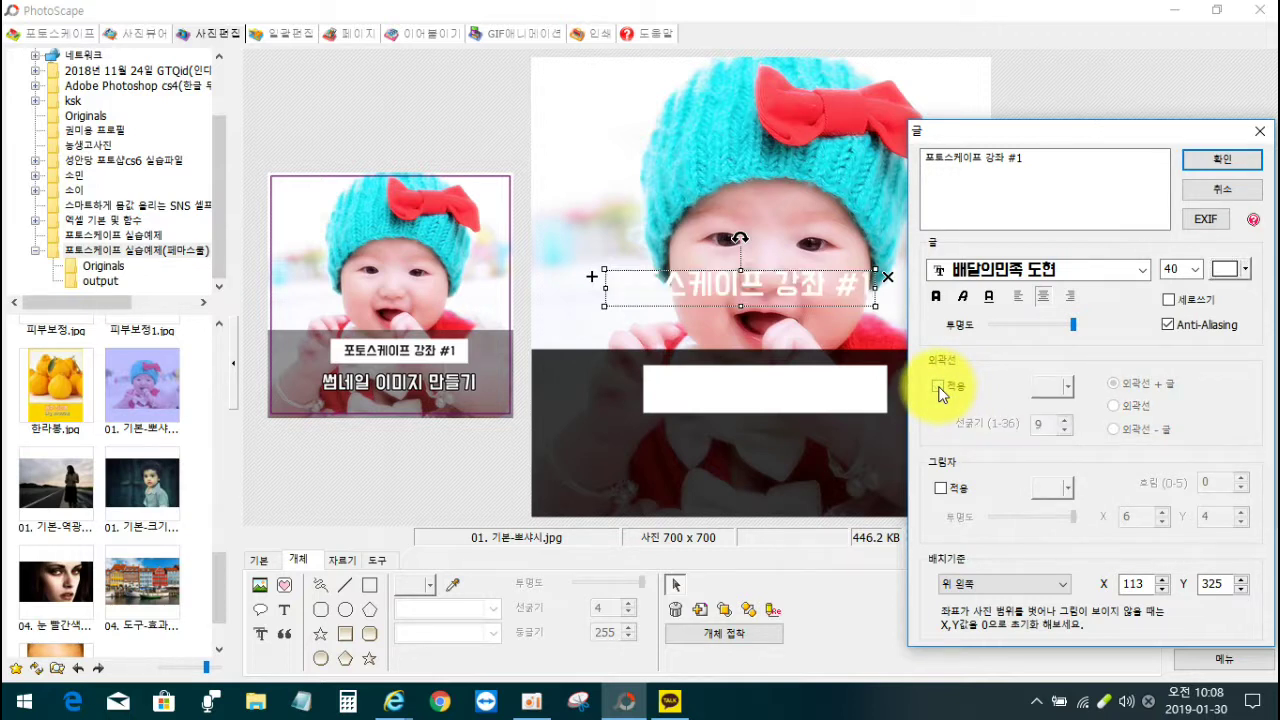
left_click(939, 388)
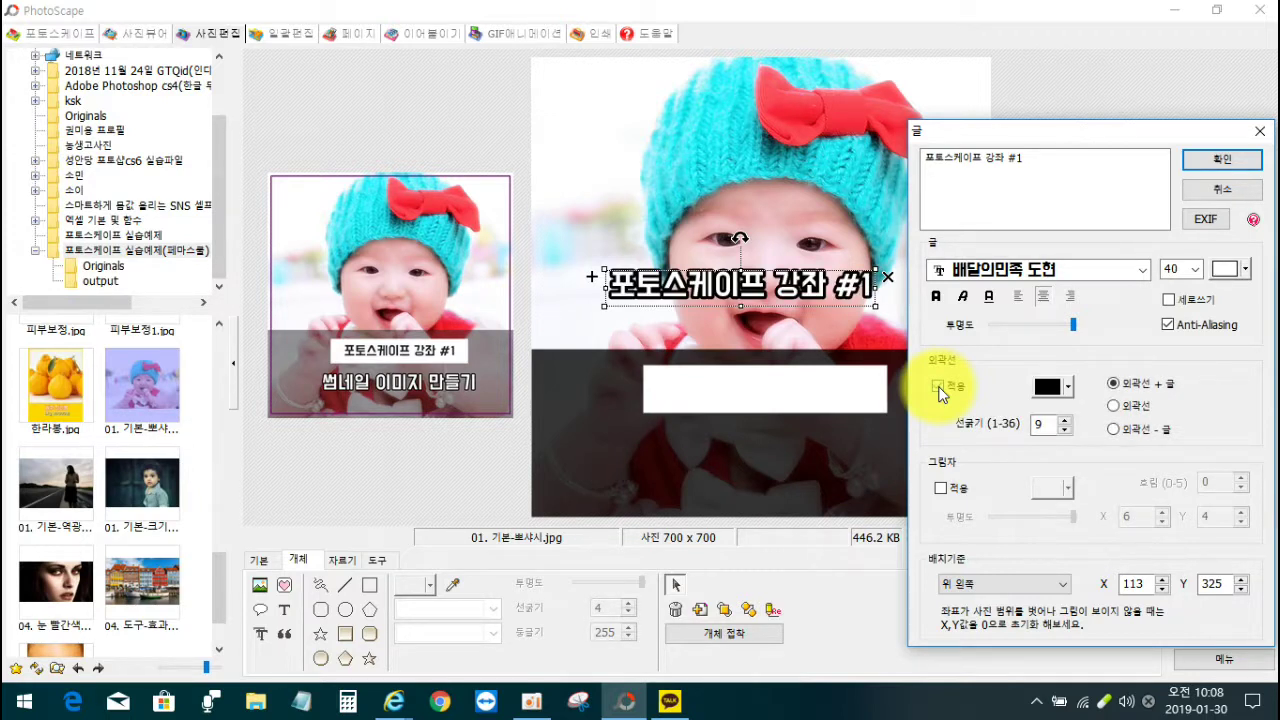
left_click(940, 388)
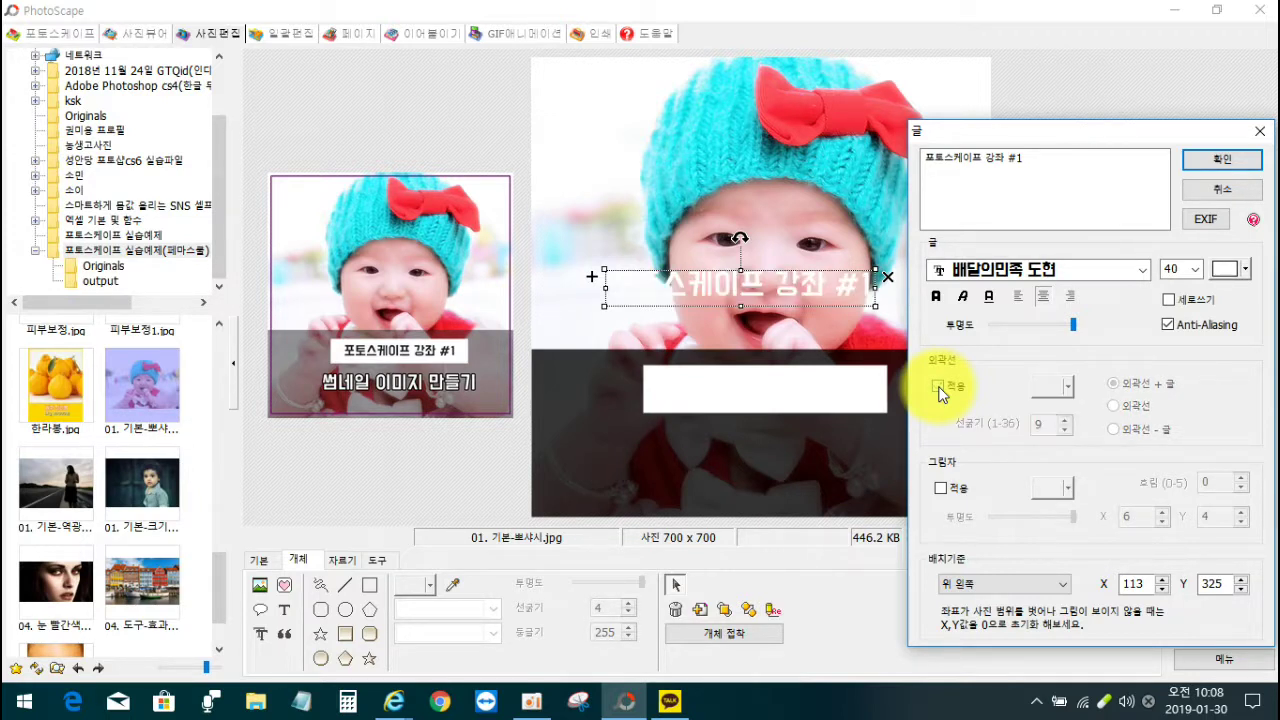
left_click(1230, 269)
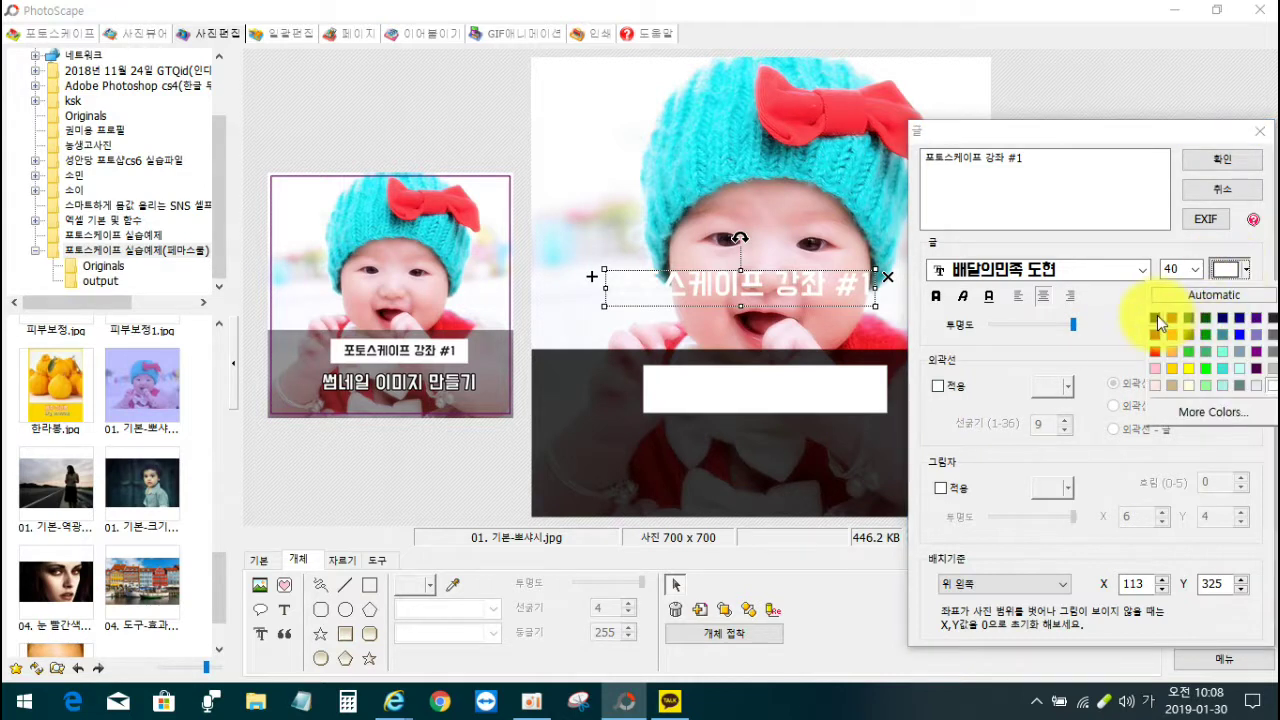
left_click(1157, 318)
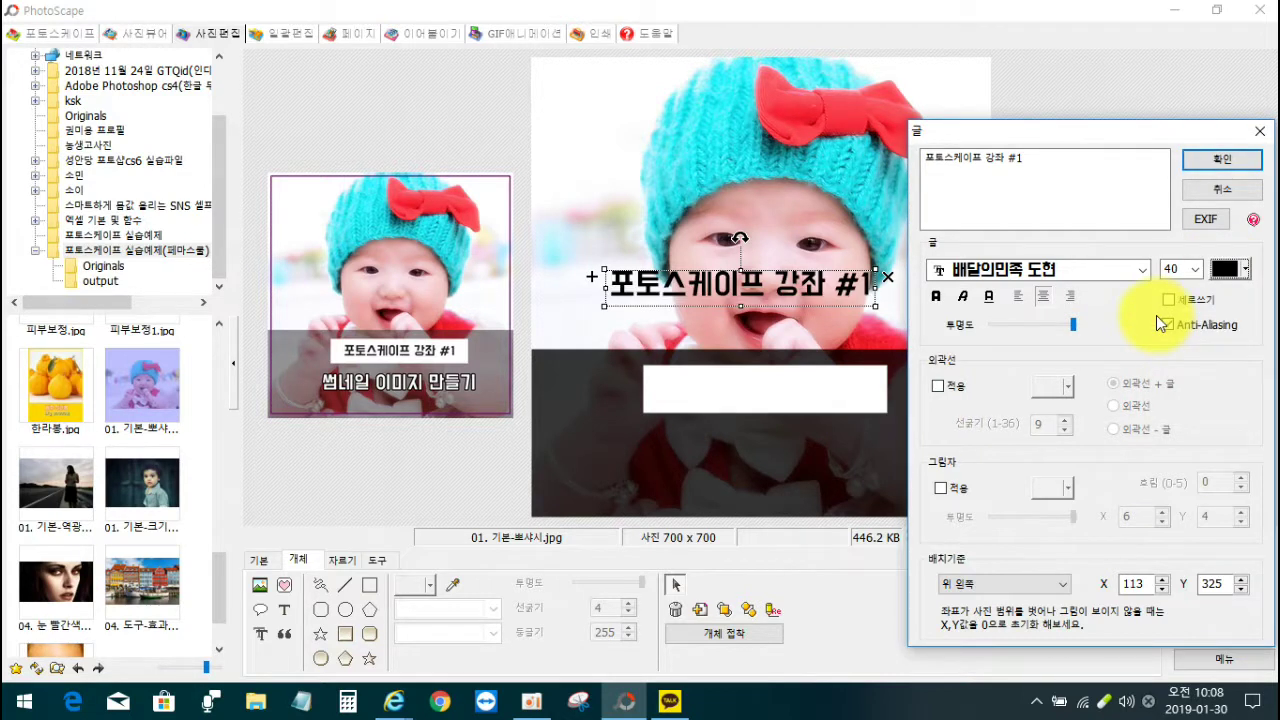
left_click(1222, 161)
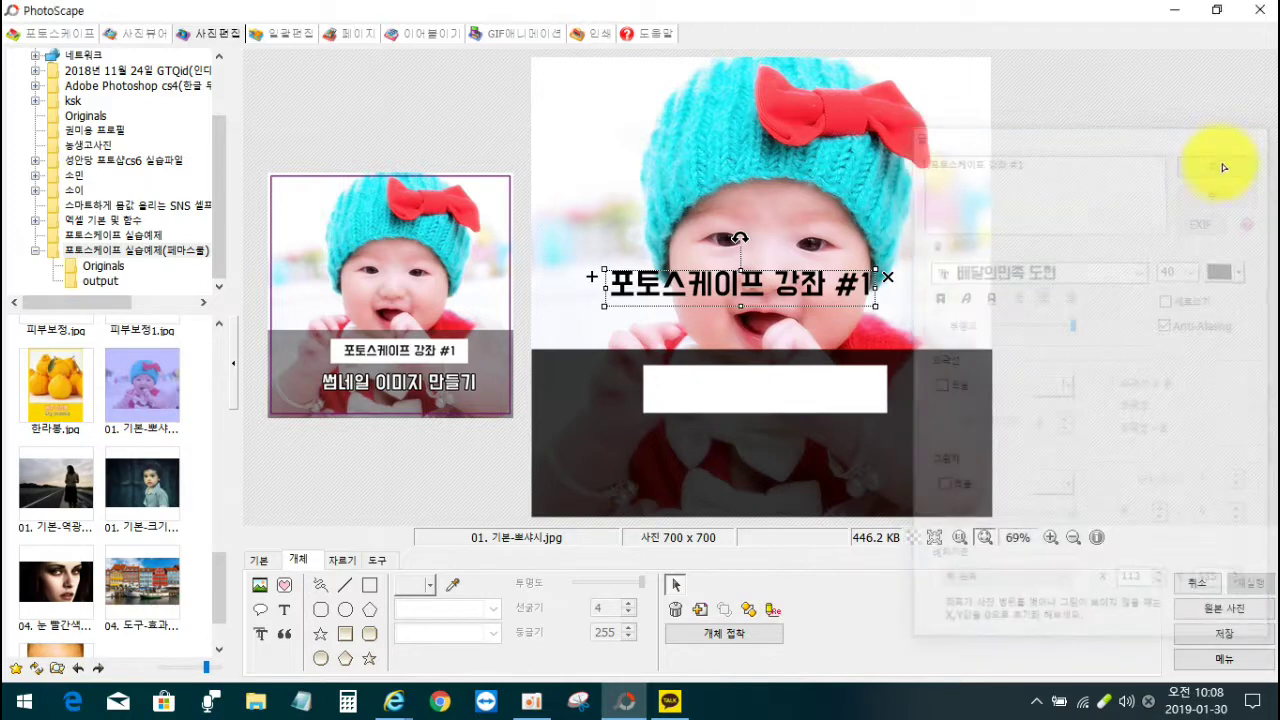
Move the black text onto the white title box and set its font size to 36.
left_click_drag(744, 294, 778, 381)
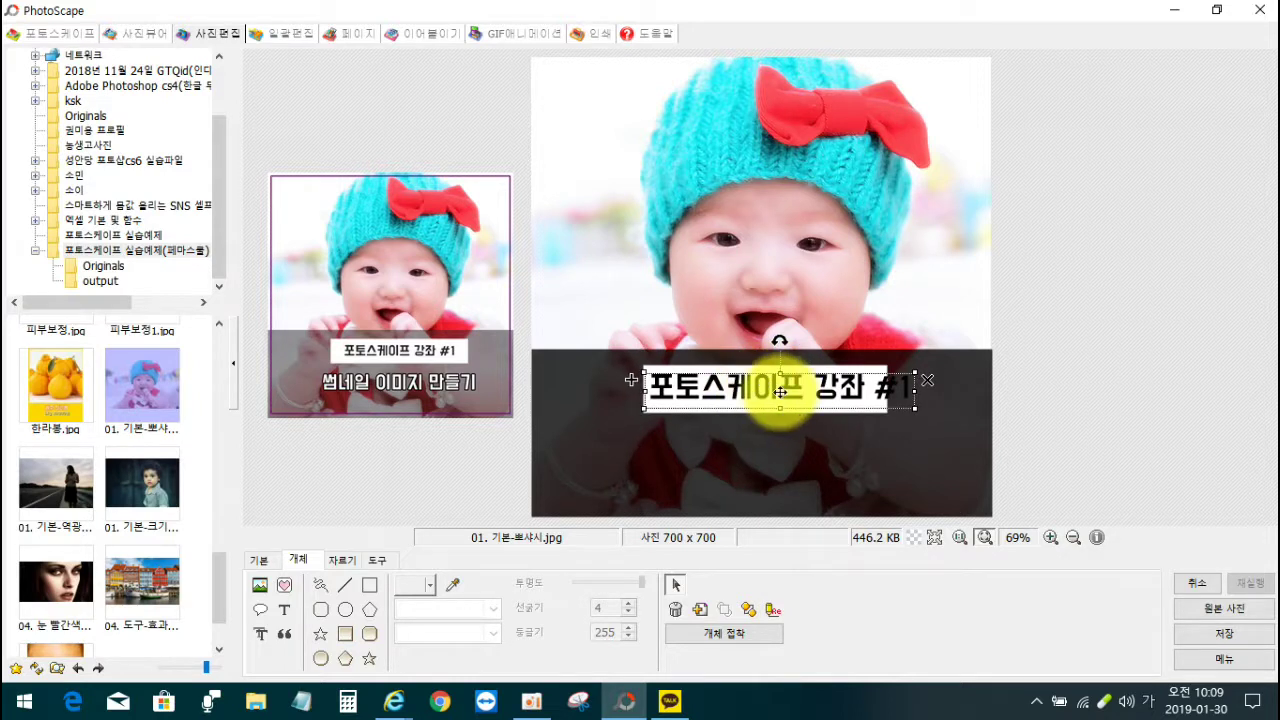
left_click(772, 610)
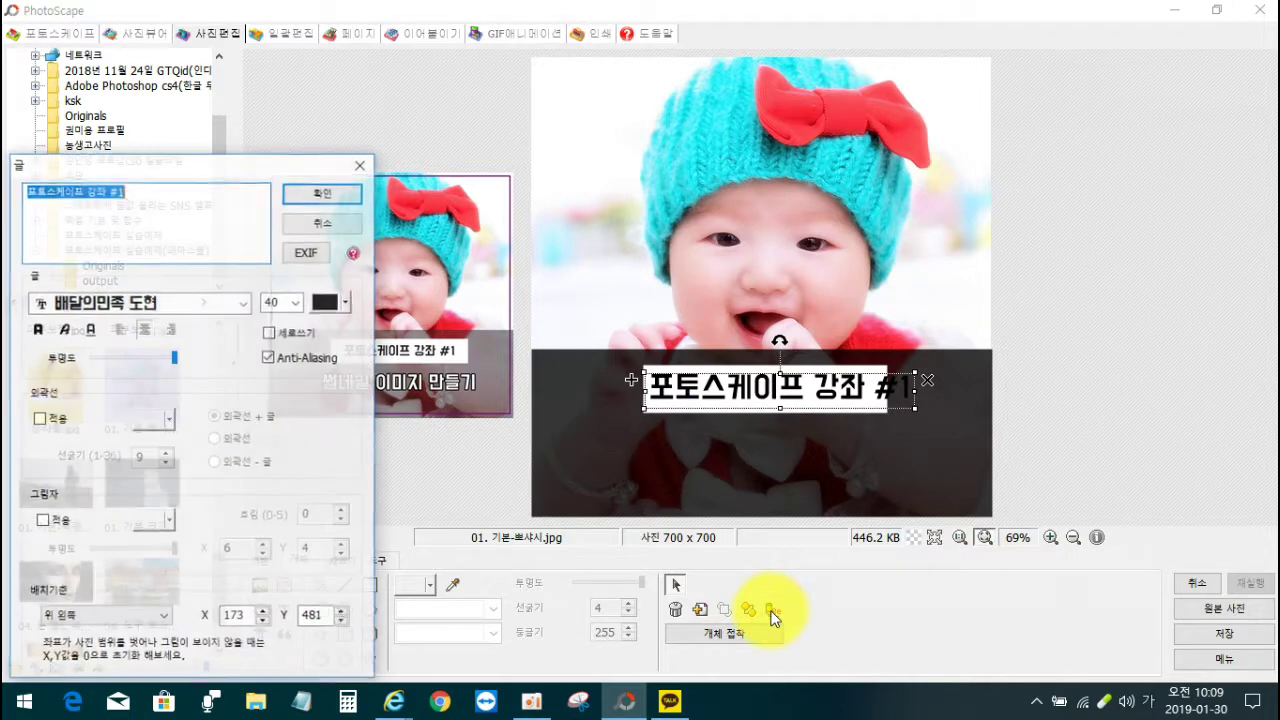
left_click(297, 307)
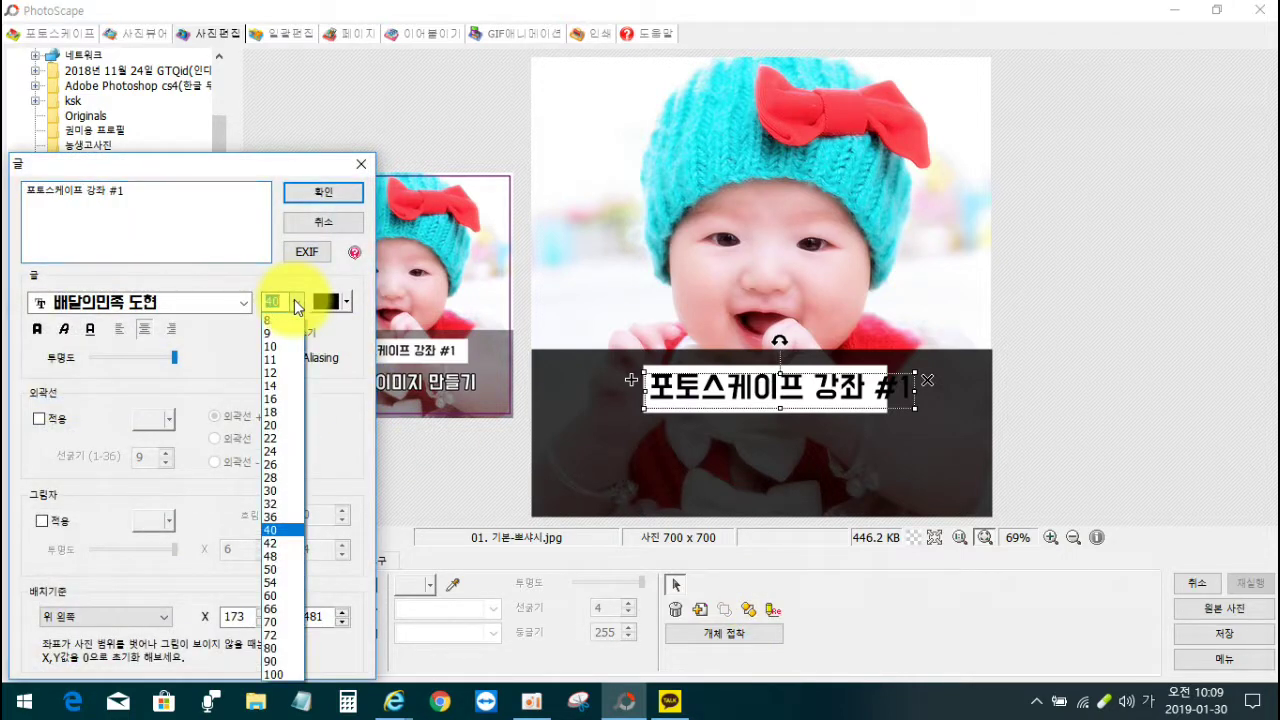
left_click(270, 505)
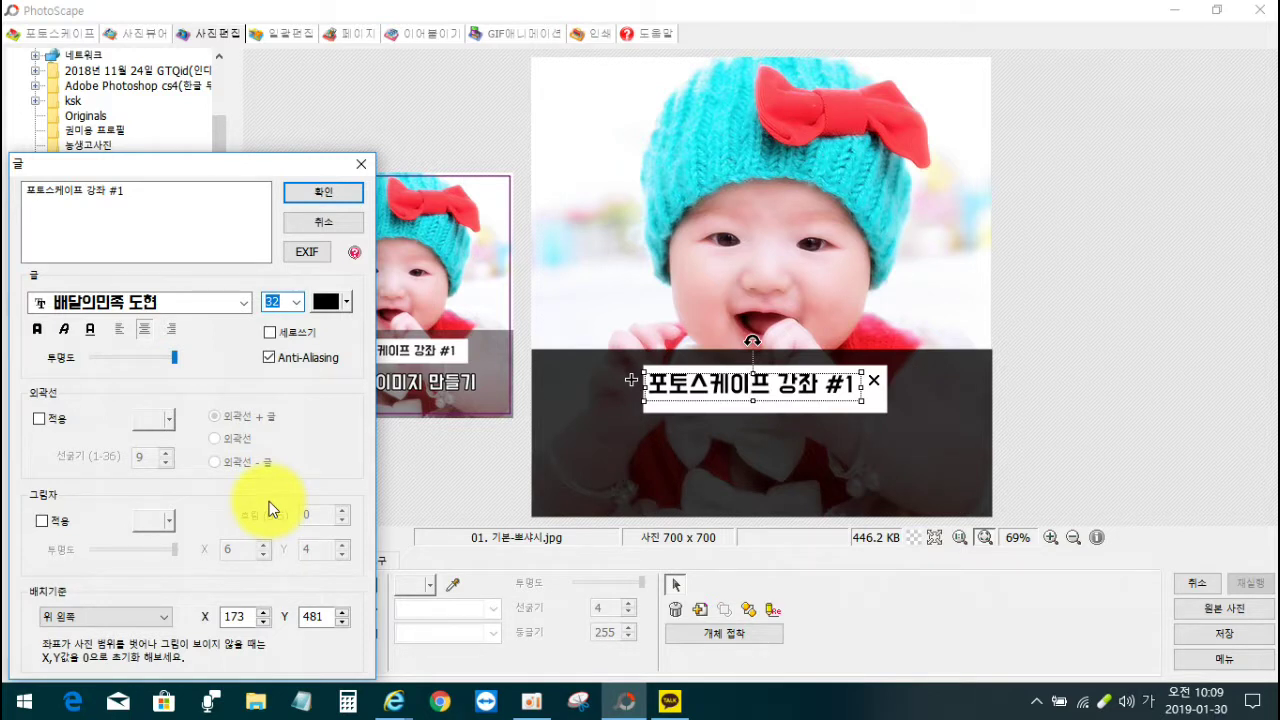
left_click(298, 303)
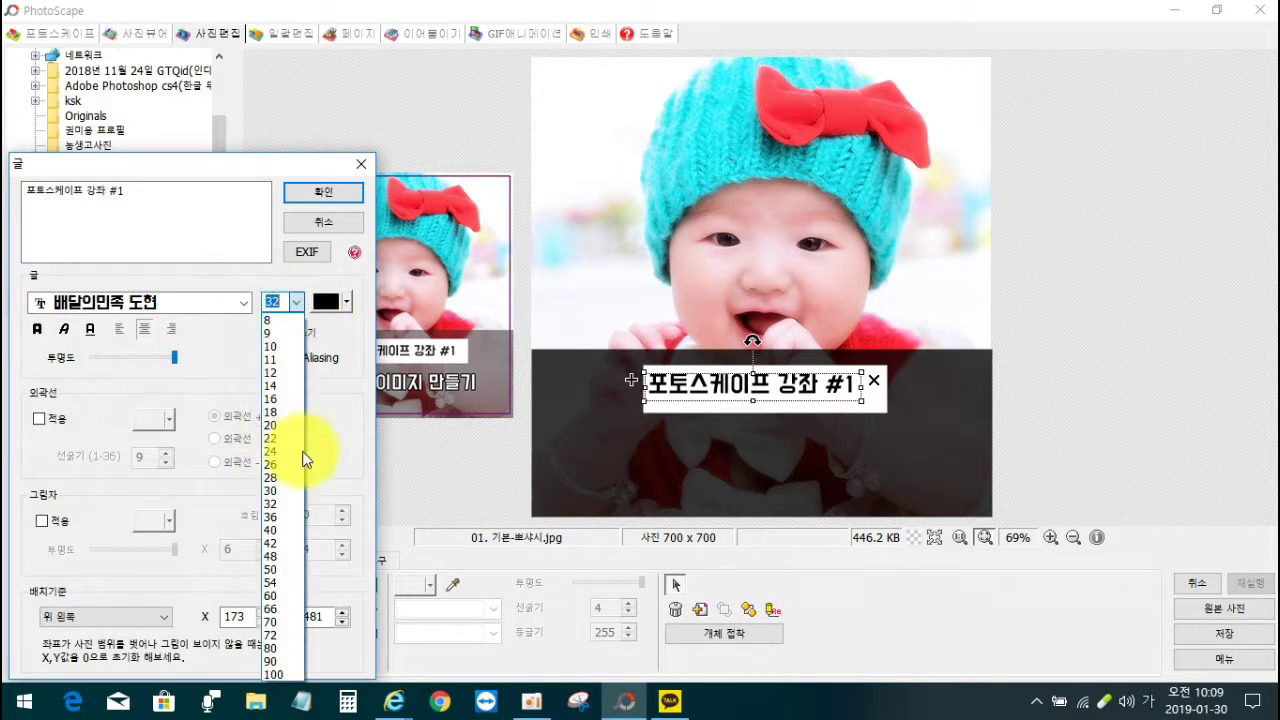
left_click(275, 516)
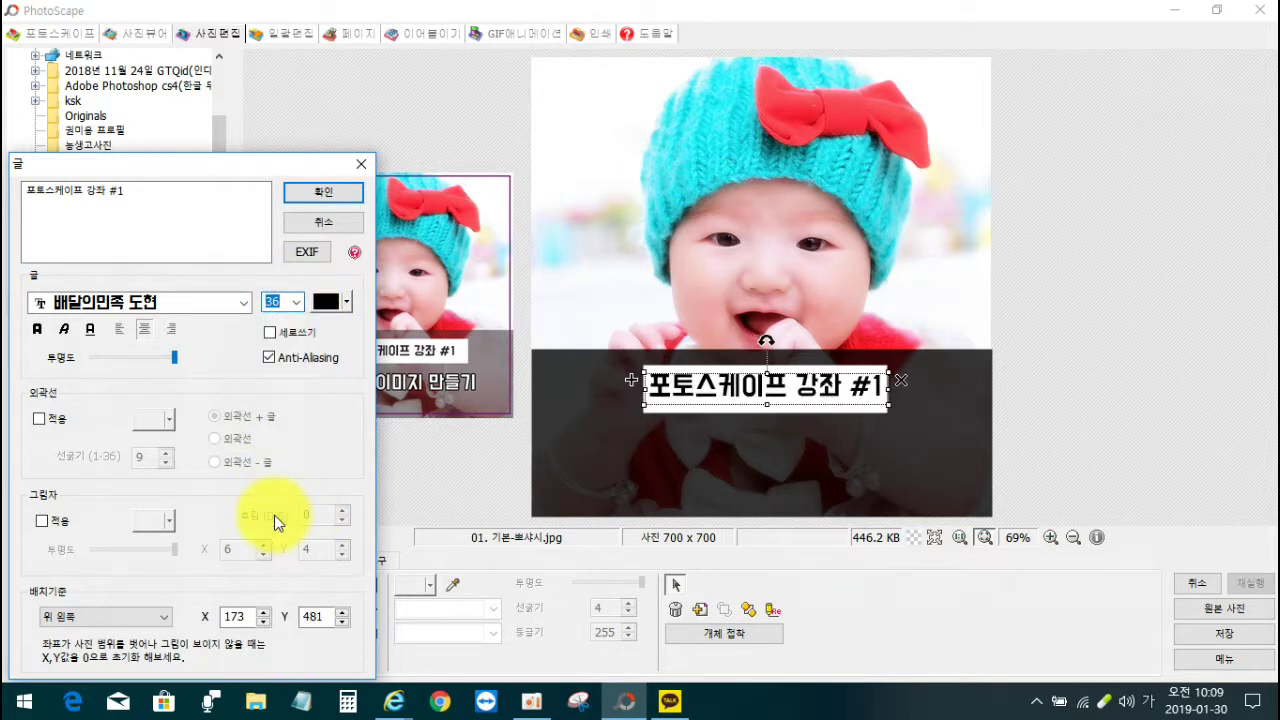
left_click(338, 192)
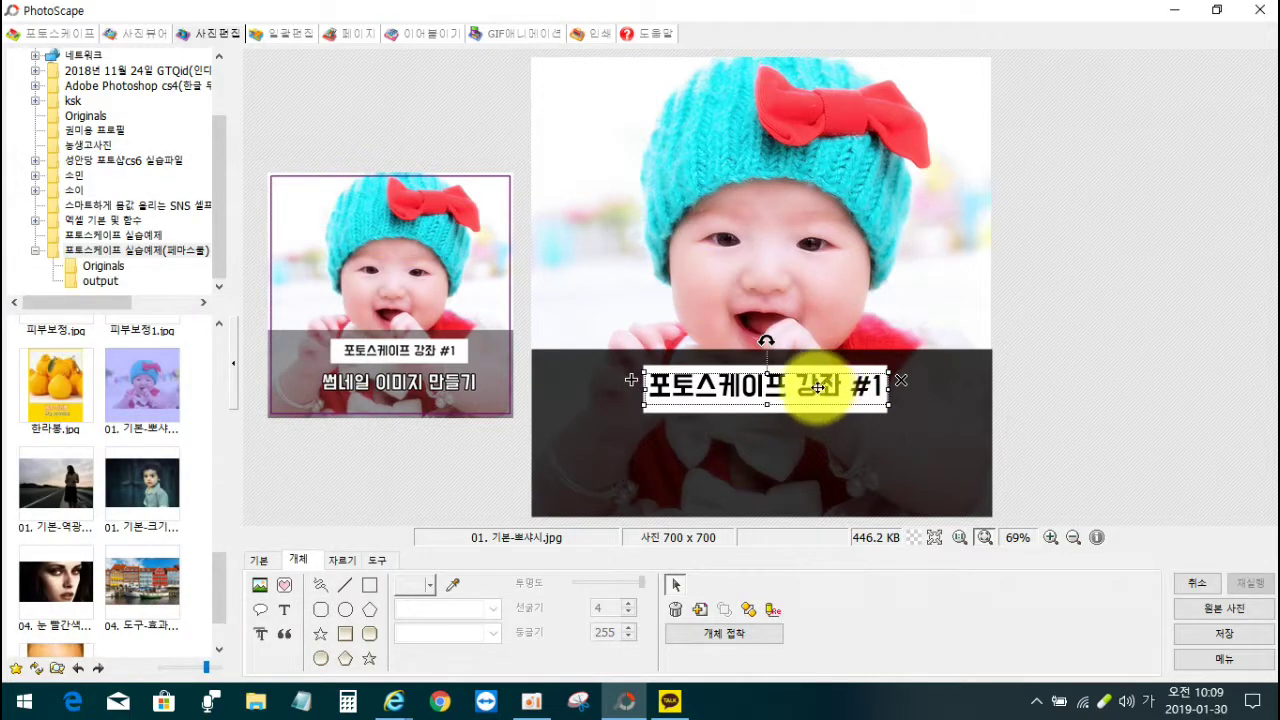
Scale the black text down slightly and reposition it so it fits inside the white title box.
left_click_drag(889, 407, 873, 400)
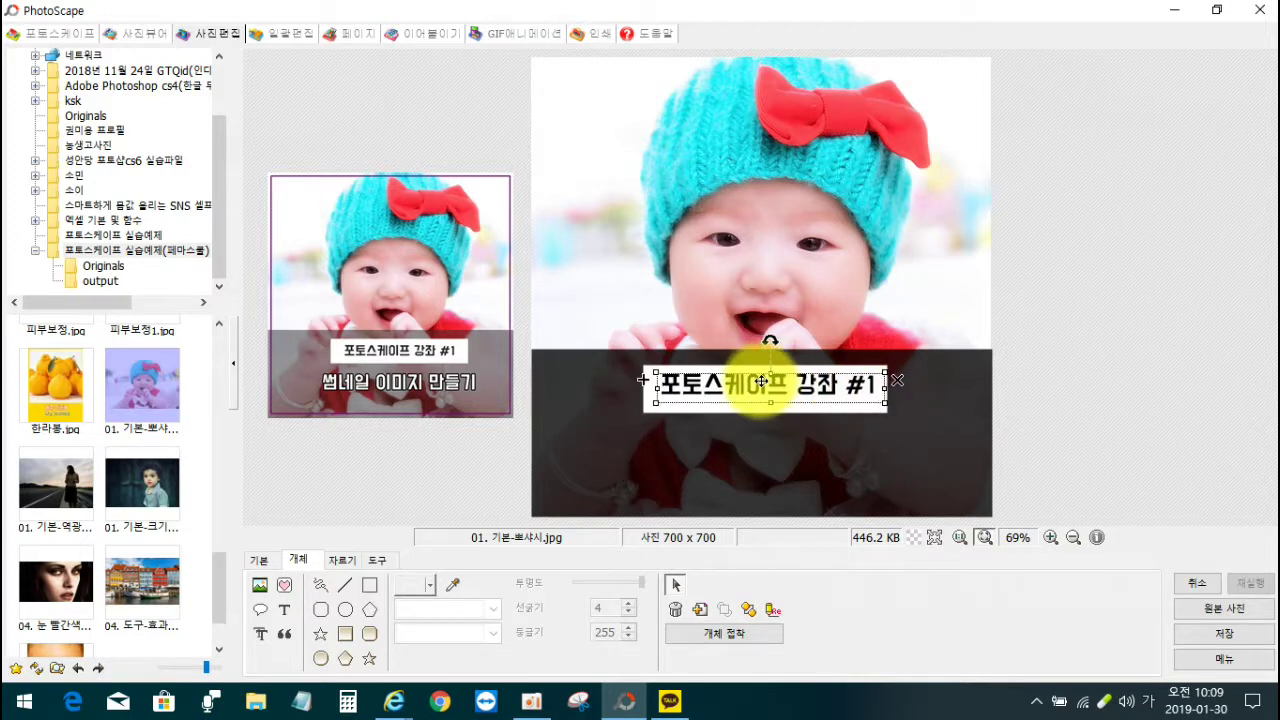
left_click_drag(762, 381, 763, 384)
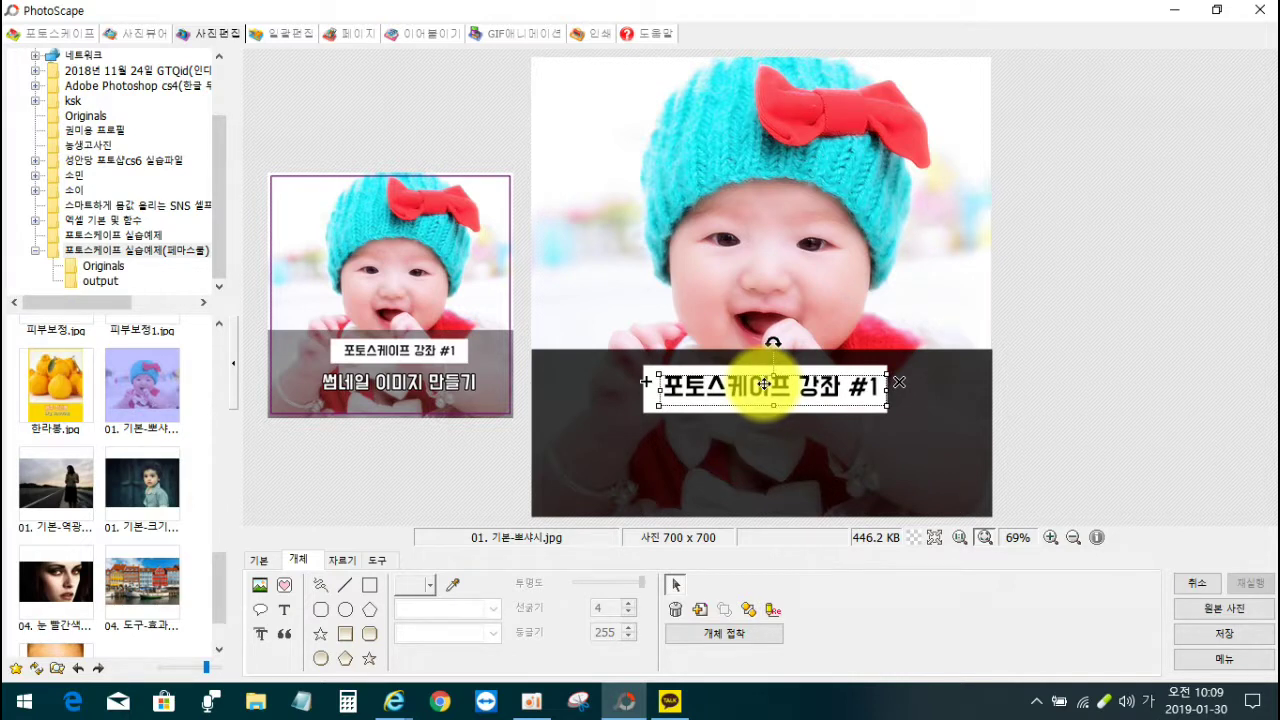
left_click(929, 423)
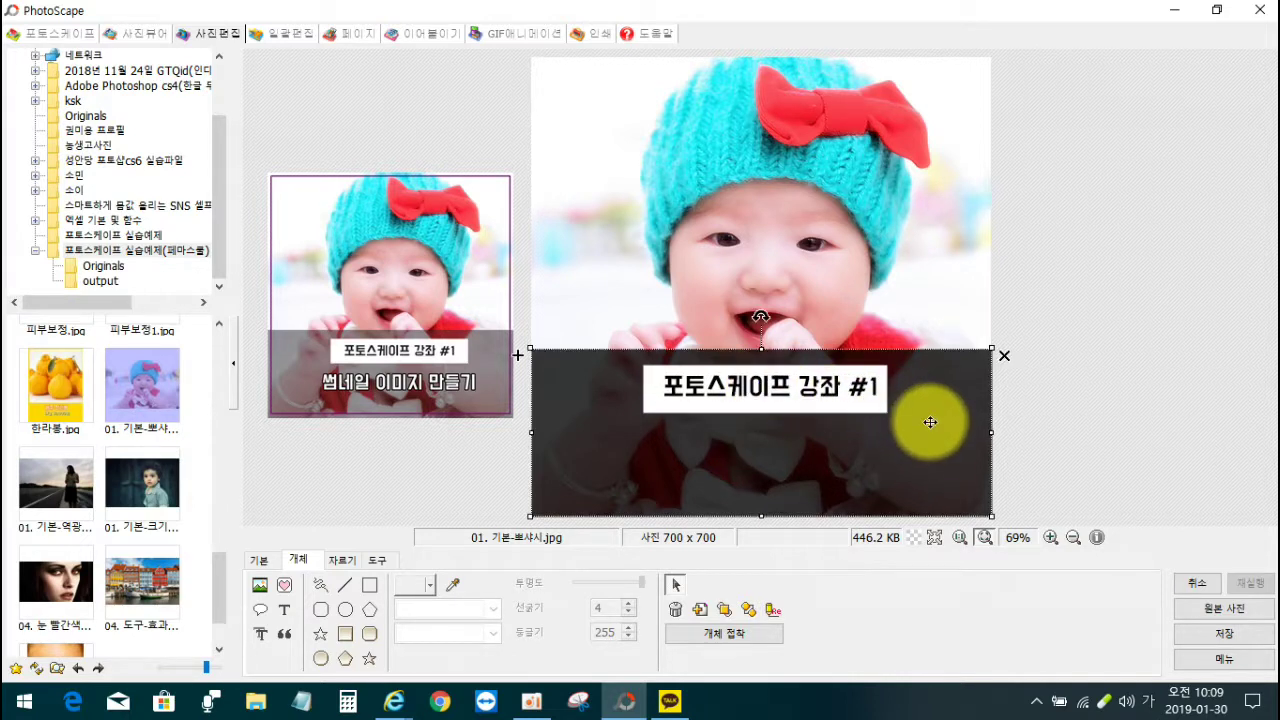
left_click(805, 386)
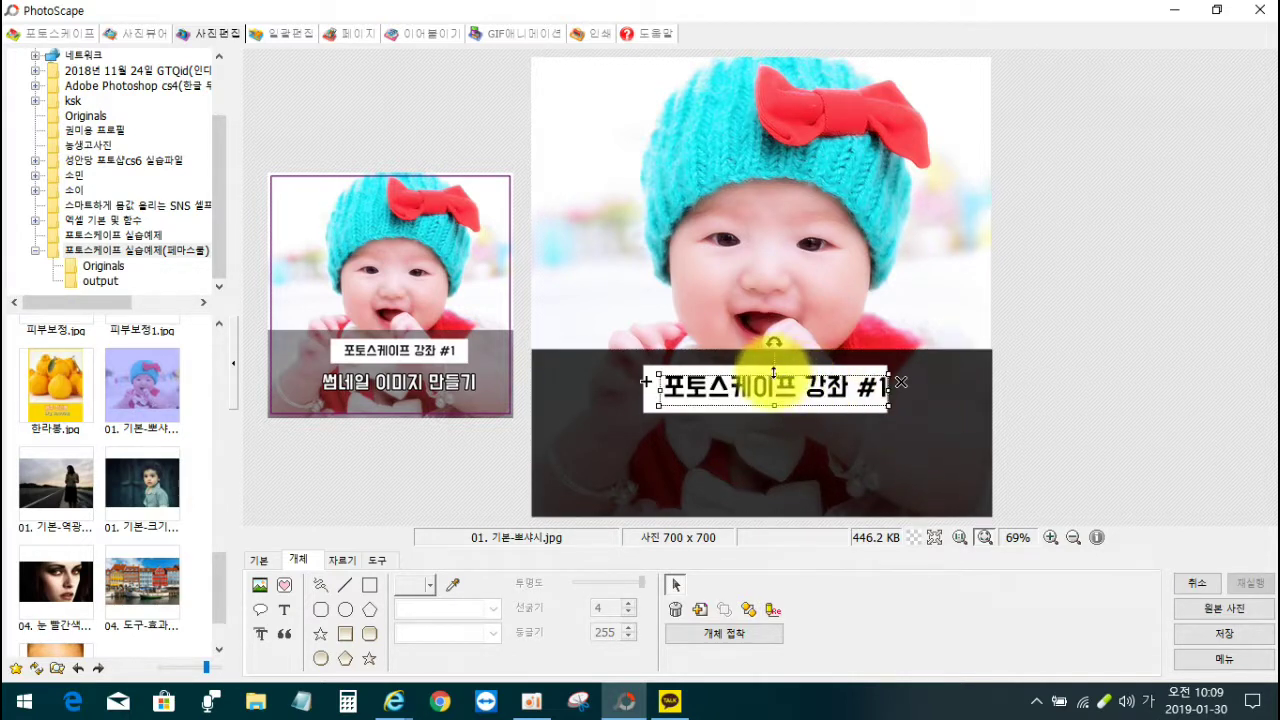
left_click_drag(773, 387, 761, 384)
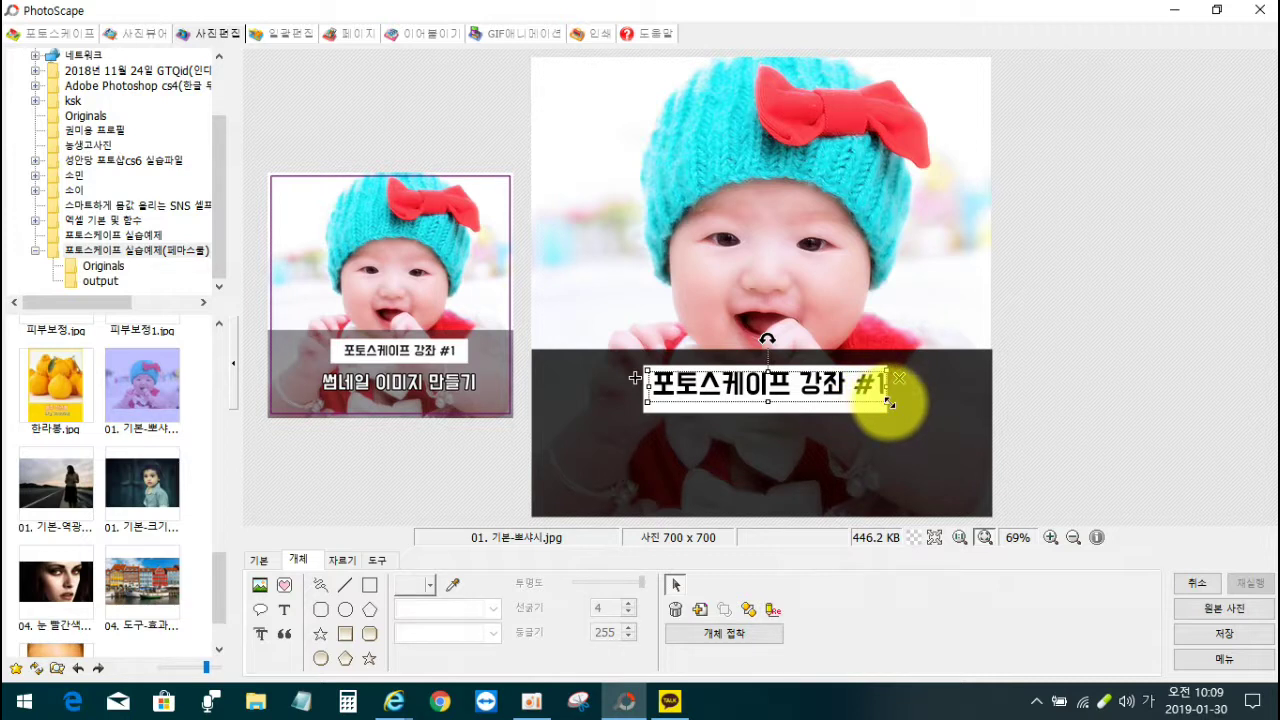
left_click_drag(873, 402, 860, 393)
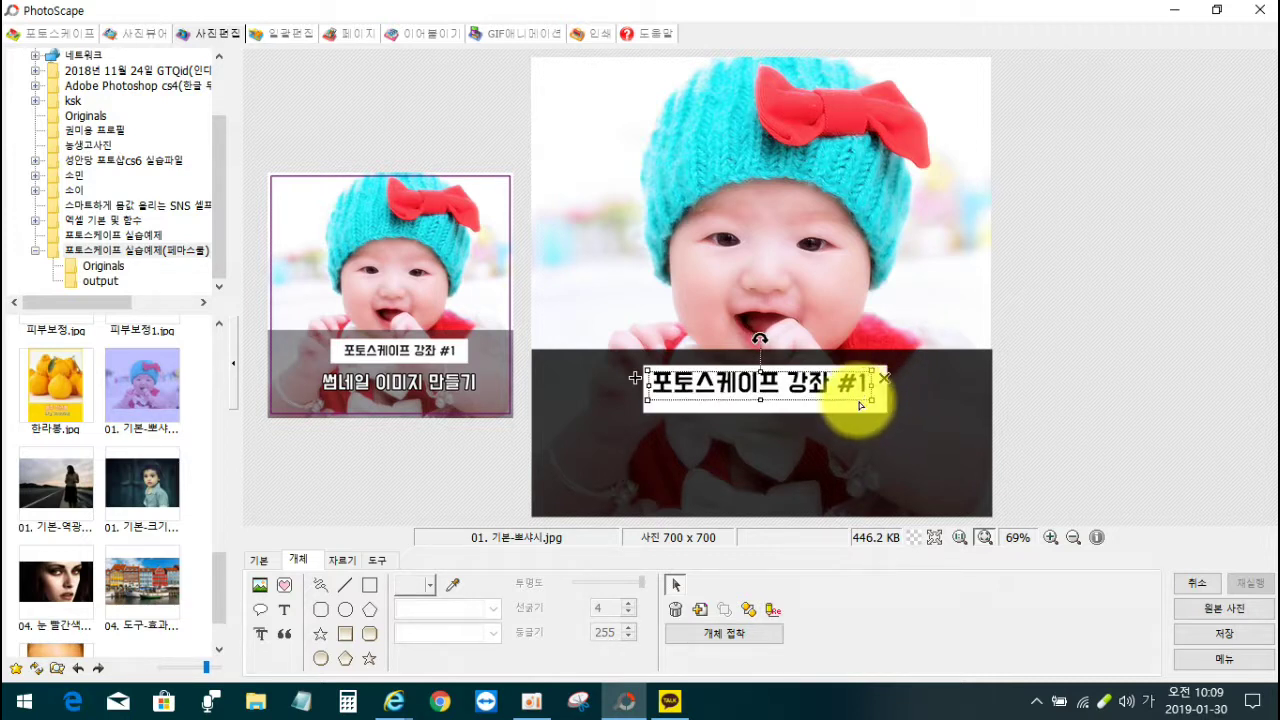
Add a second text object reading "블로그 썸네일 이미지 만들기" to the photo.
left_click(808, 426)
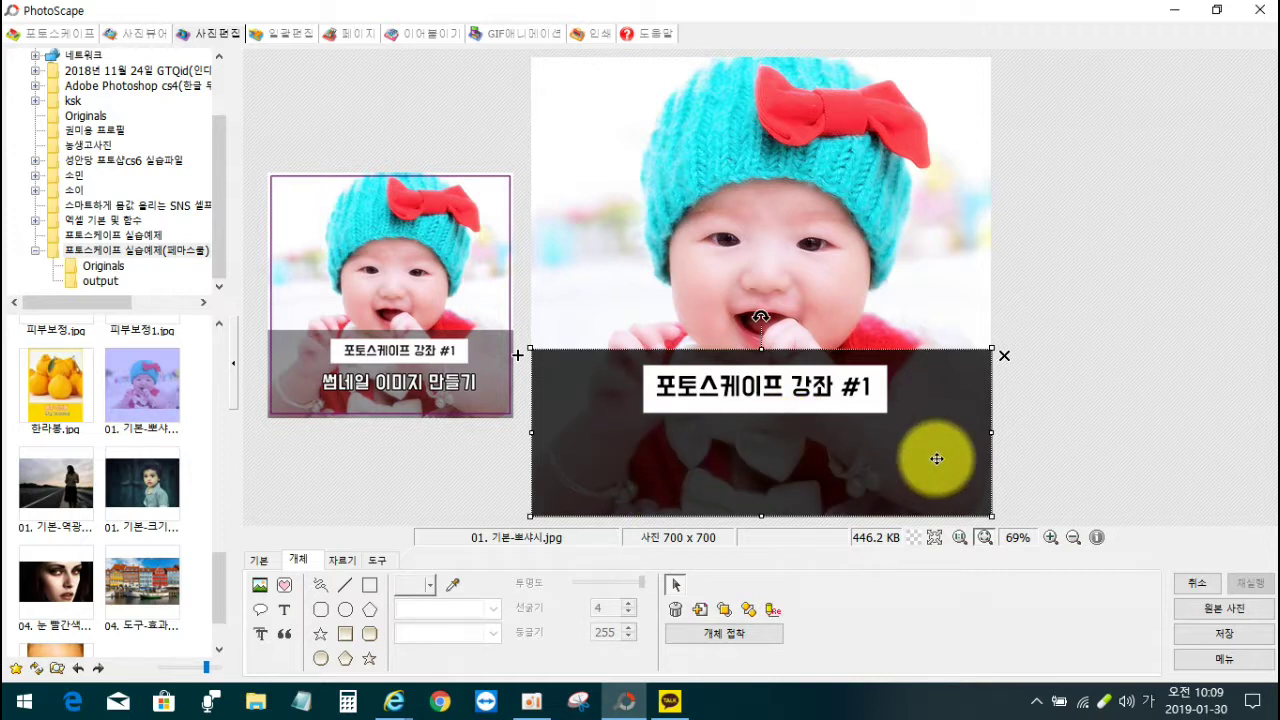
left_click(287, 610)
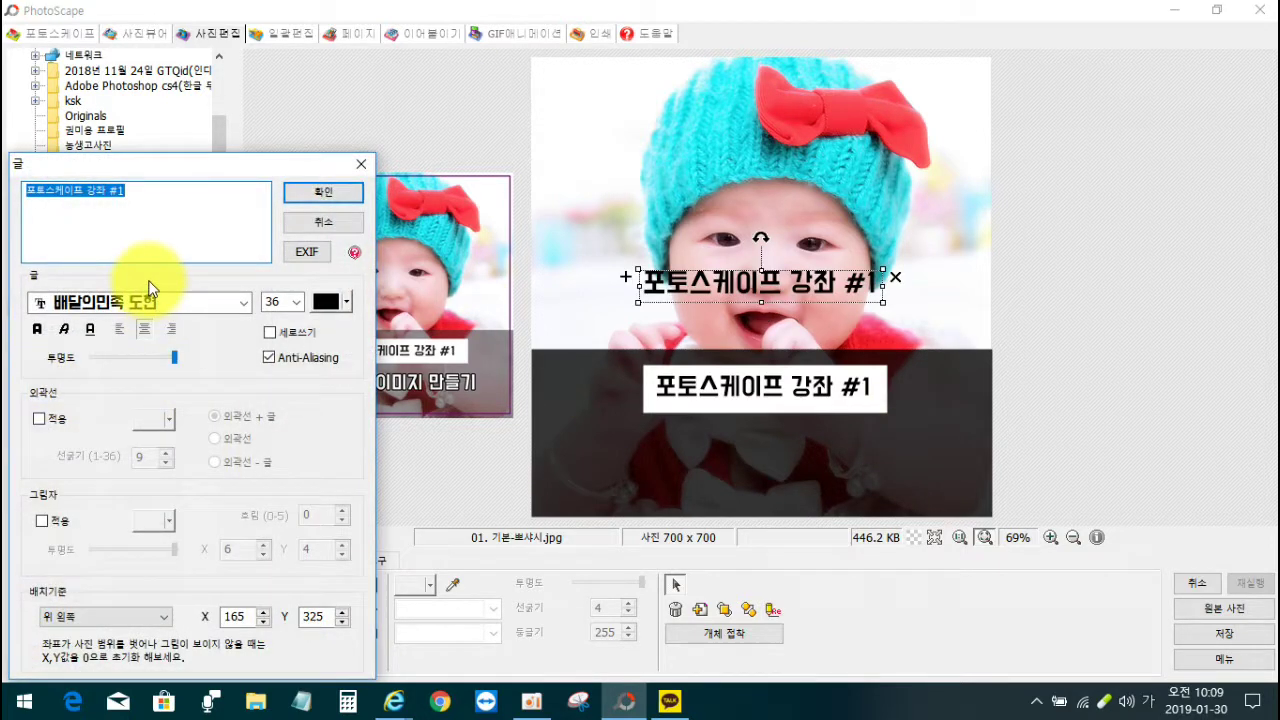
type("블로그 ")
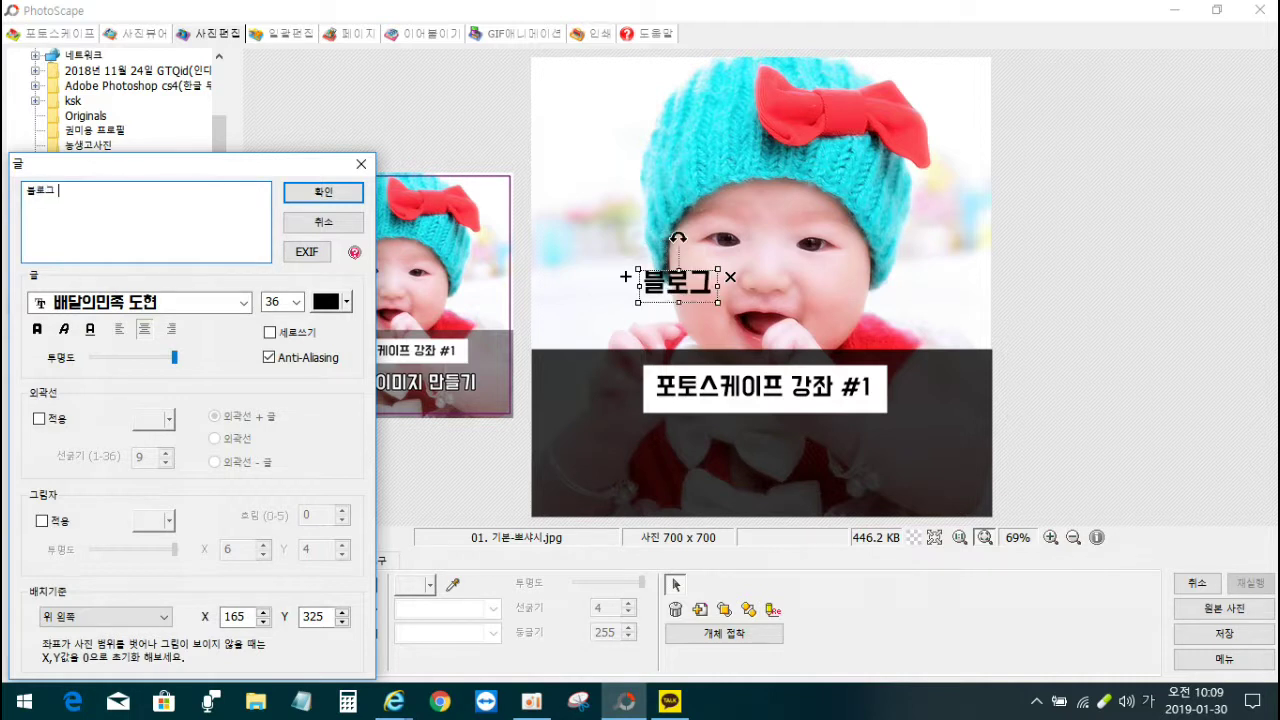
type("M썸")
type("일 이미지 ")
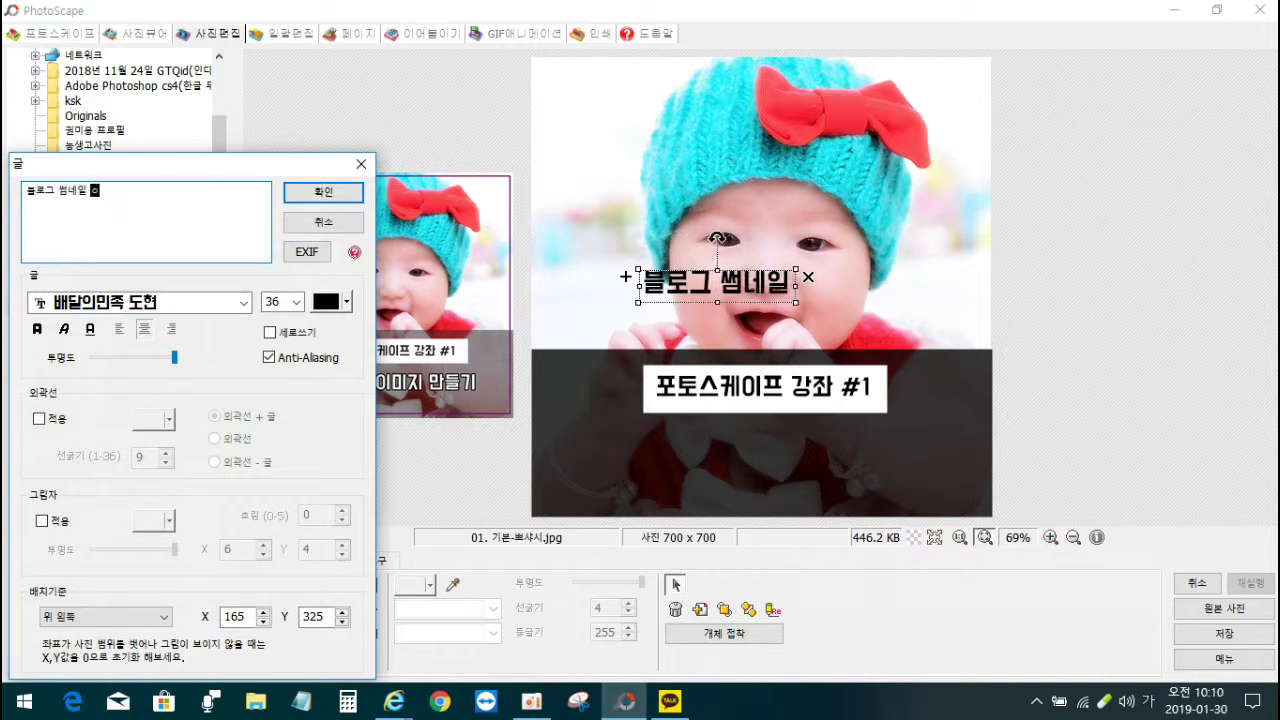
type("만들기")
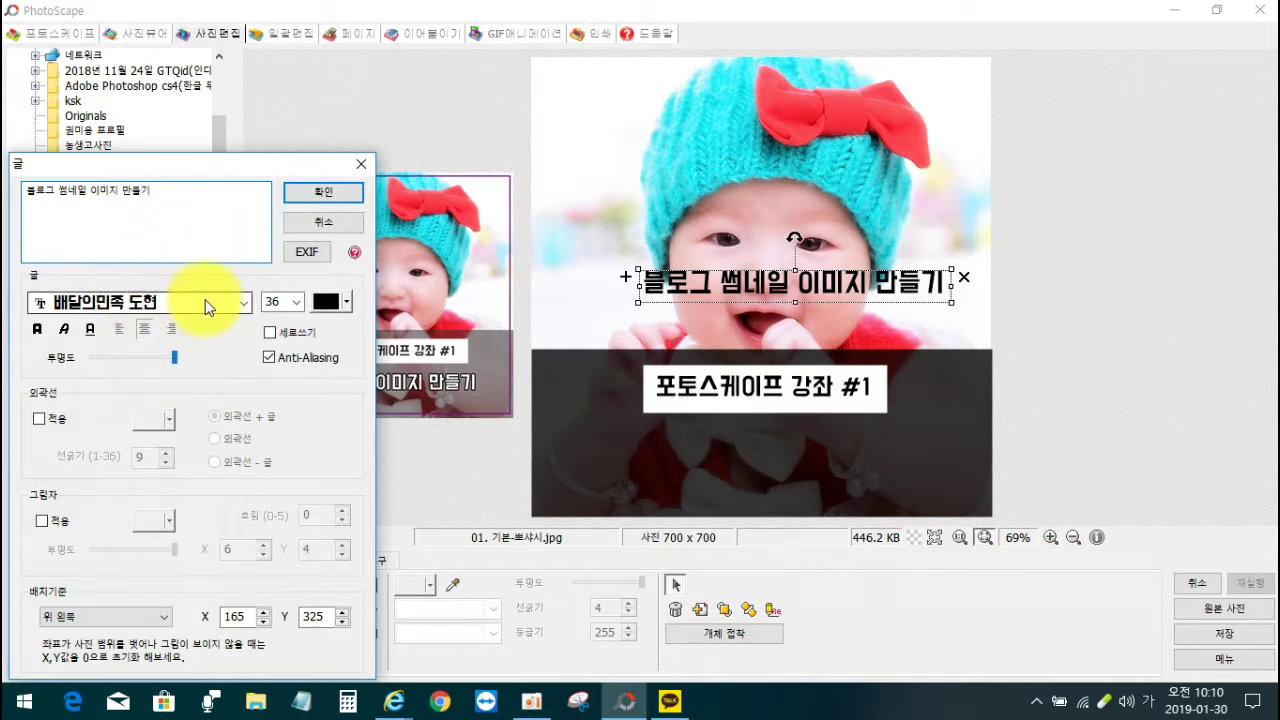
Make the new text white, turn on its black outline and apply the text settings.
left_click(338, 302)
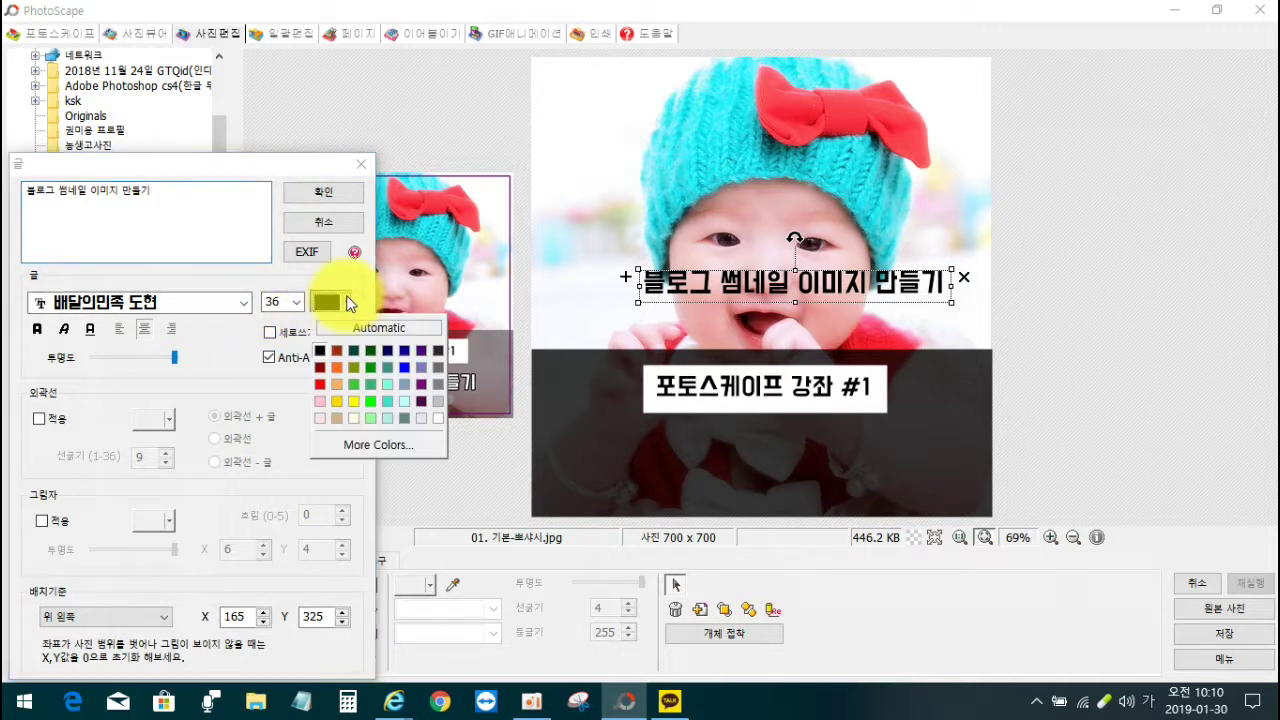
left_click(438, 418)
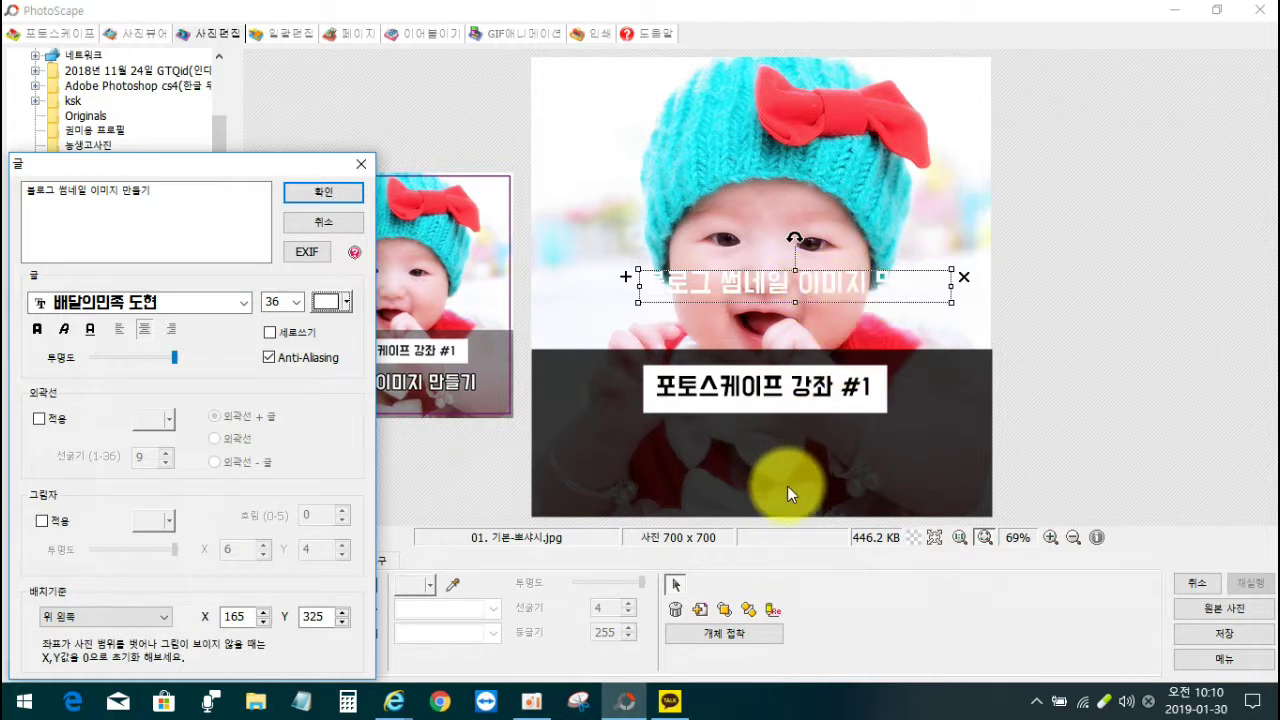
left_click(39, 419)
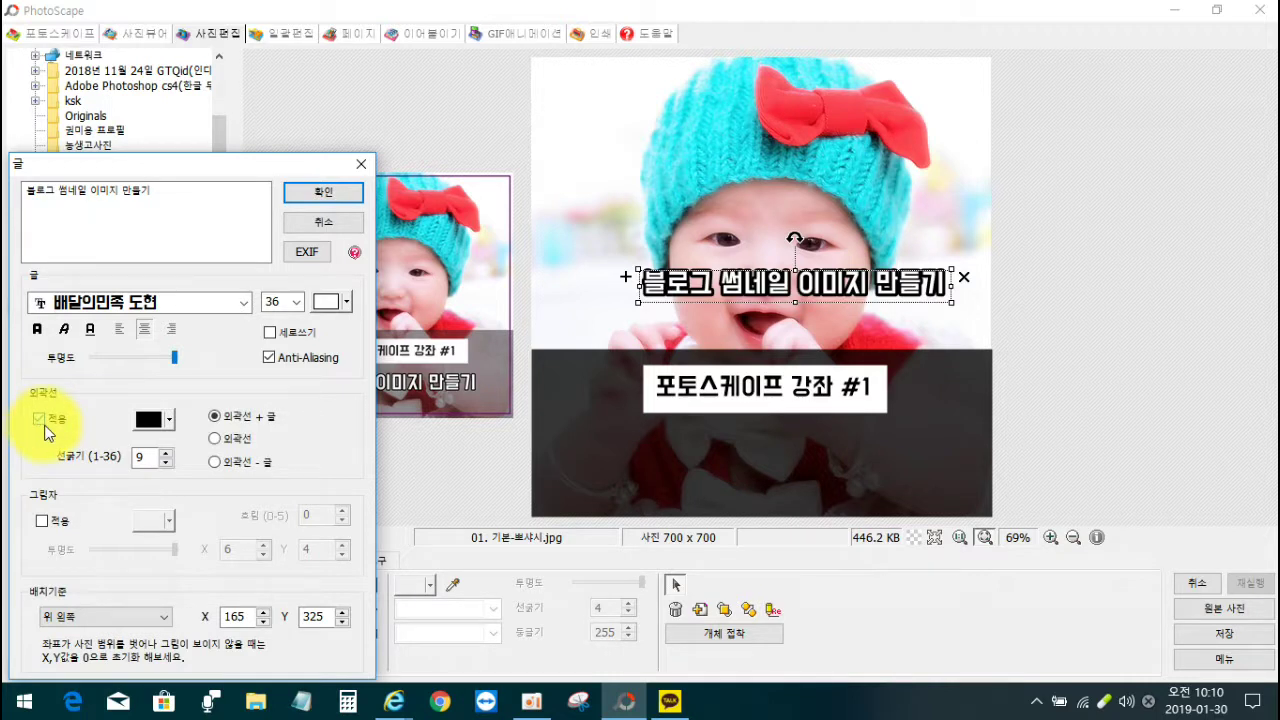
left_click(148, 456)
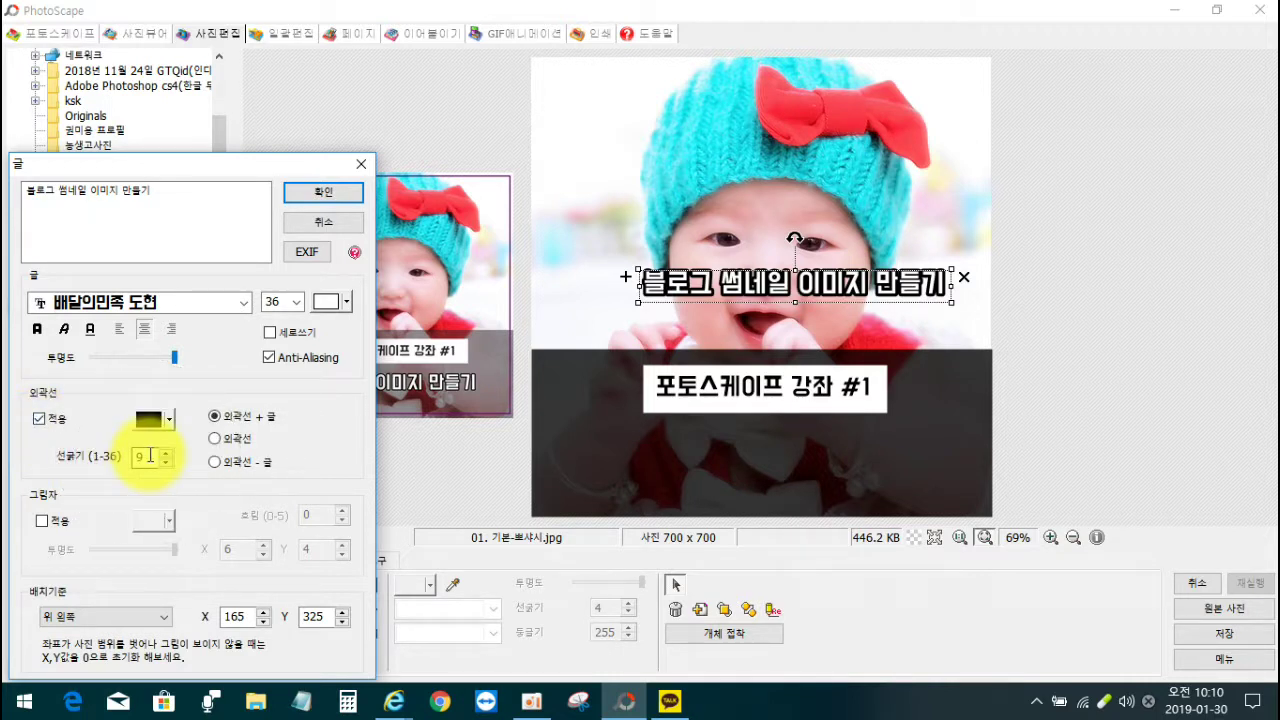
left_click(333, 190)
Place the white text on the dark band below the title box, and shift the box with its black text slightly down.
left_click_drag(787, 298, 744, 456)
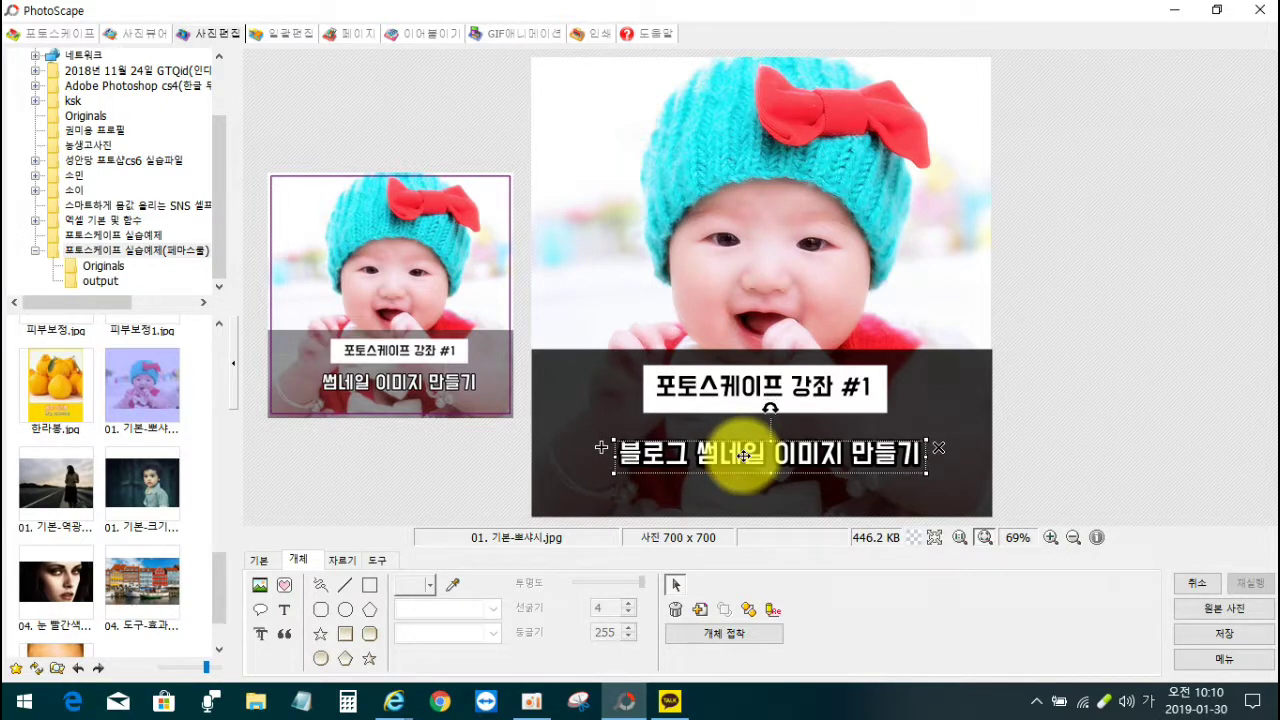
left_click(895, 427)
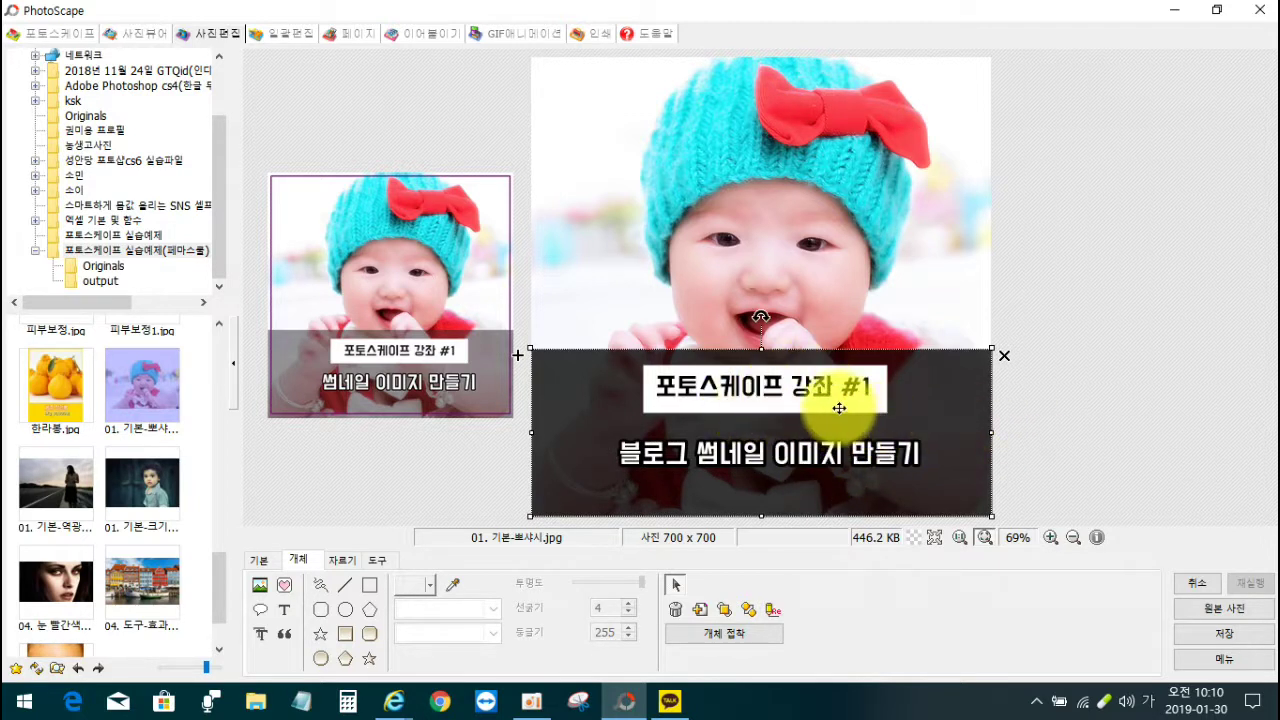
left_click(1032, 441)
left_click_drag(1010, 418, 583, 320)
left_click_drag(788, 397, 792, 398)
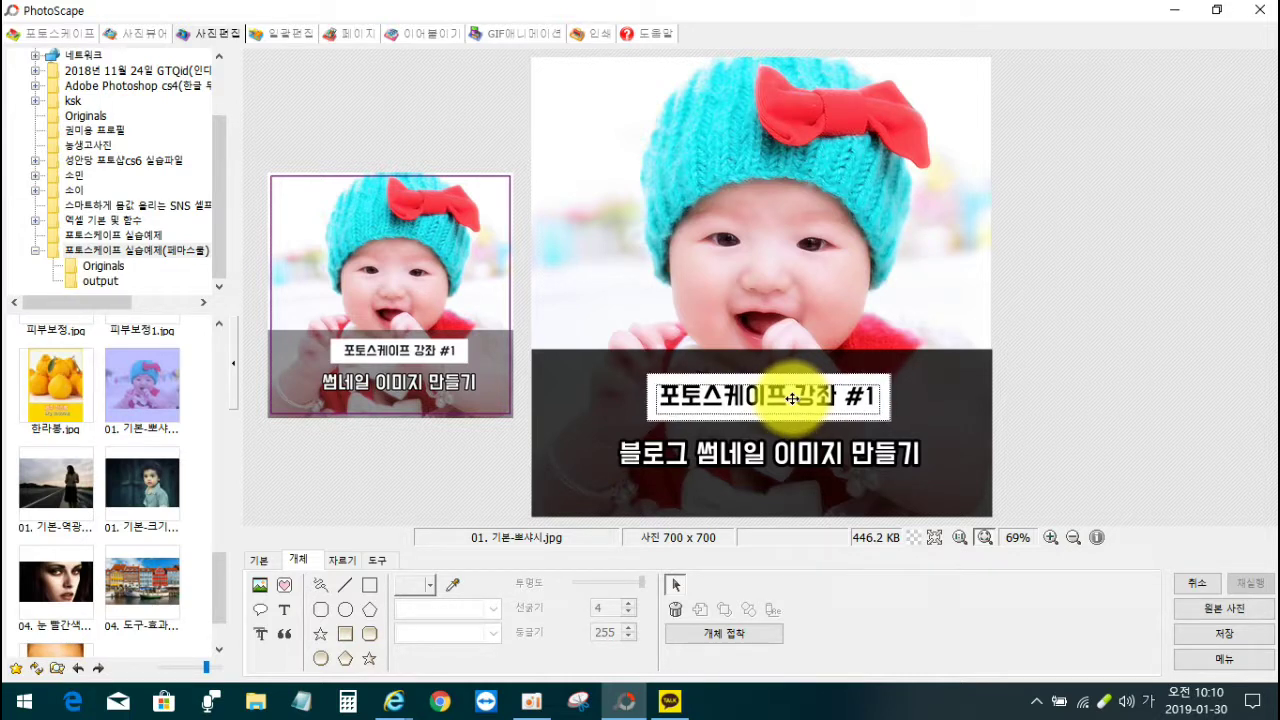
Enlarge the white text 블로그 썸네일 이미지 만들기 and centre it on the dark band beneath the title box.
left_click(805, 455)
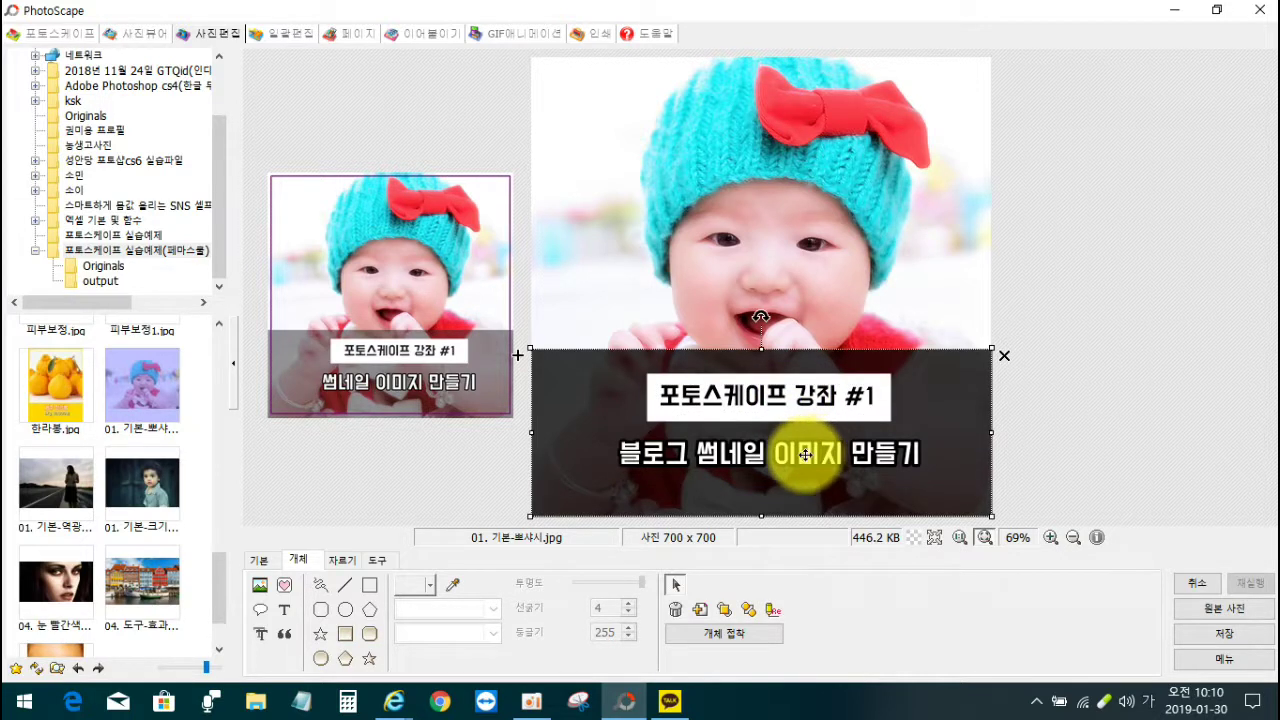
left_click(805, 455)
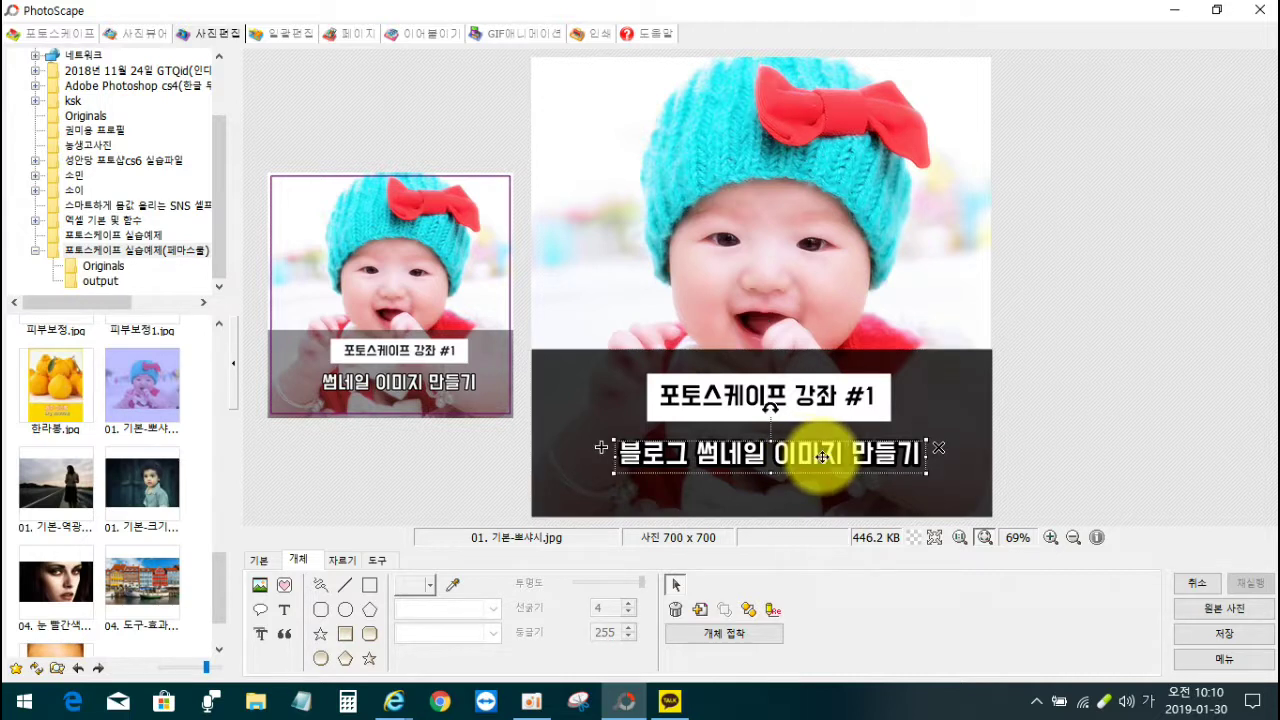
left_click_drag(786, 458, 783, 458)
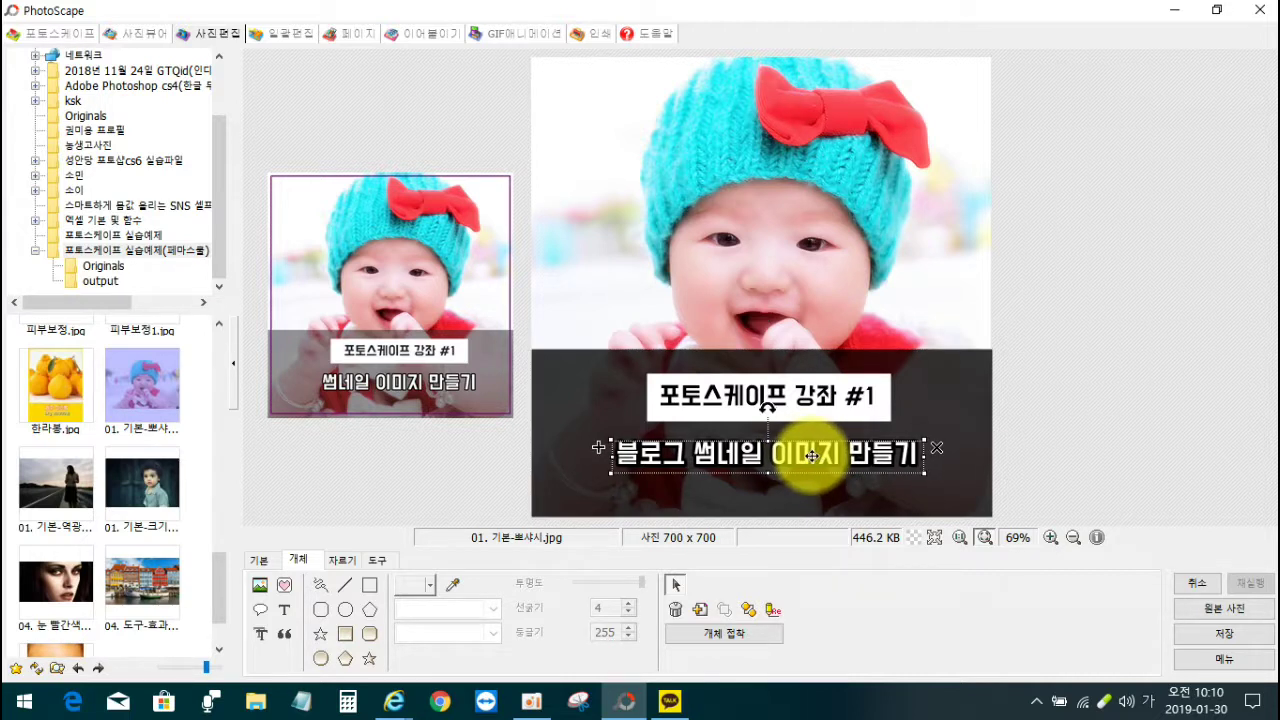
left_click_drag(924, 477, 988, 486)
left_click_drag(874, 457, 829, 462)
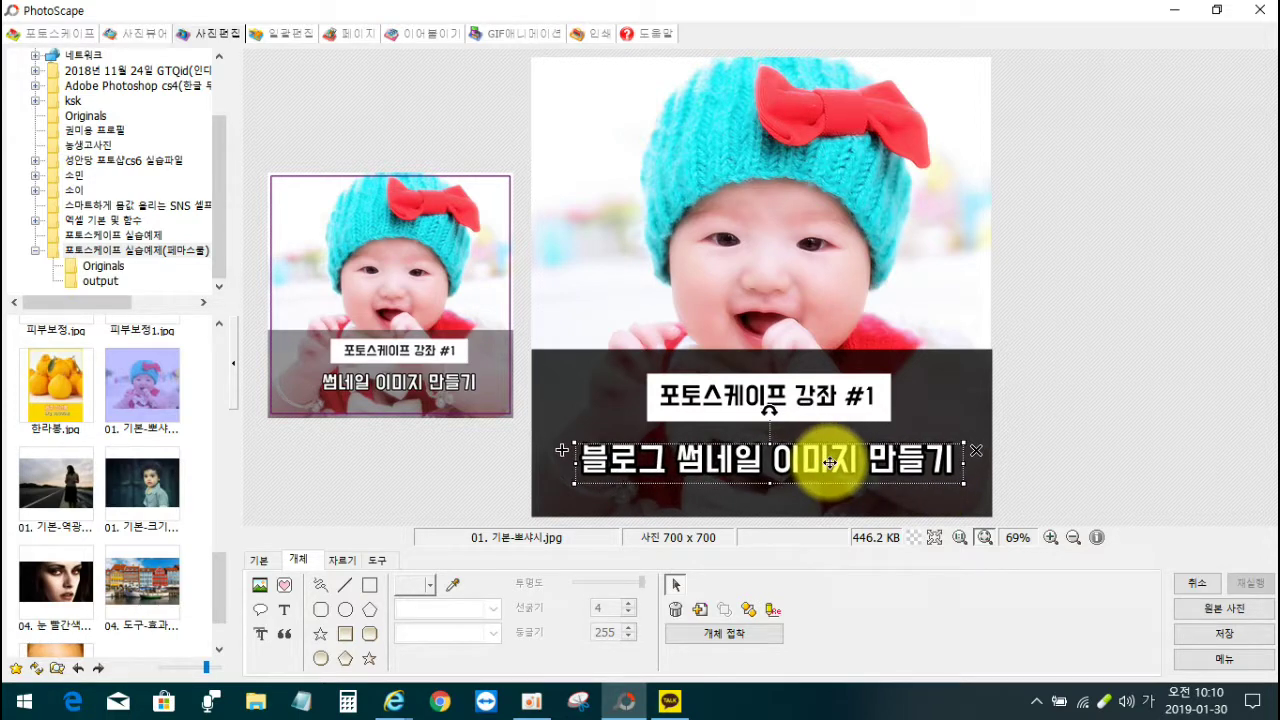
left_click(1076, 453)
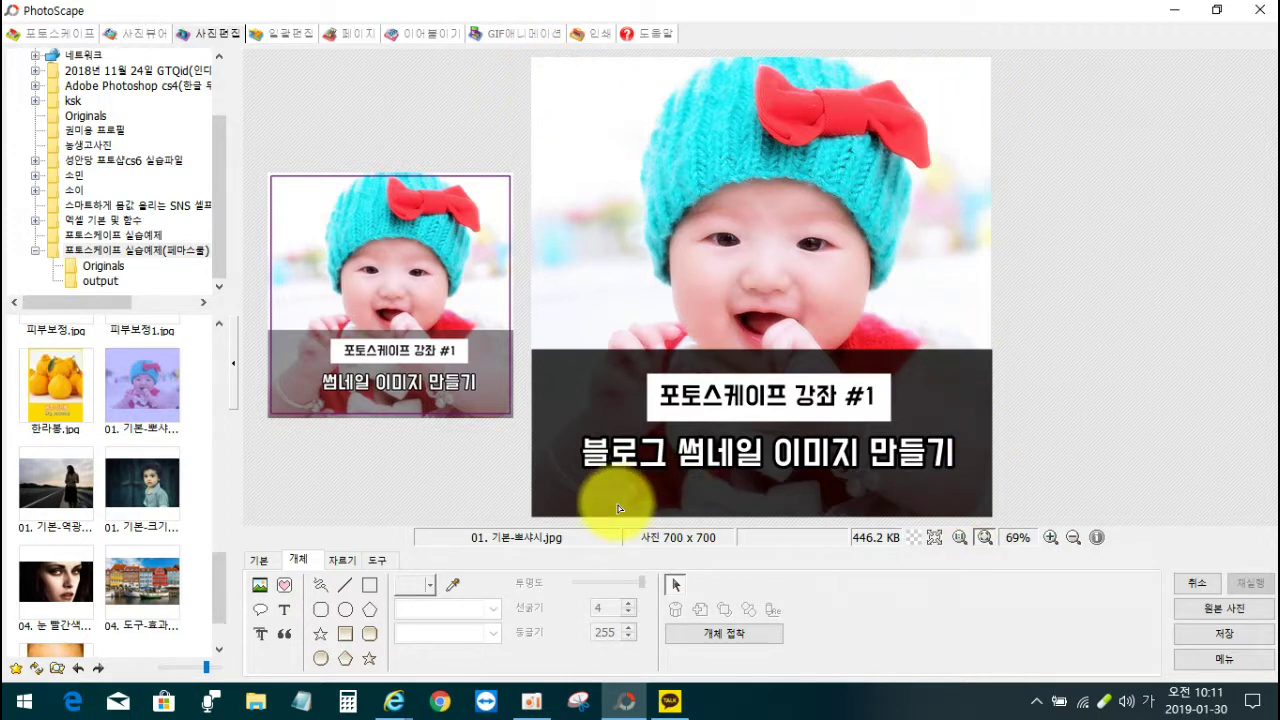
Draw a purple rectangular frame with line thickness 4 just inside the edges of the photo.
left_click(371, 587)
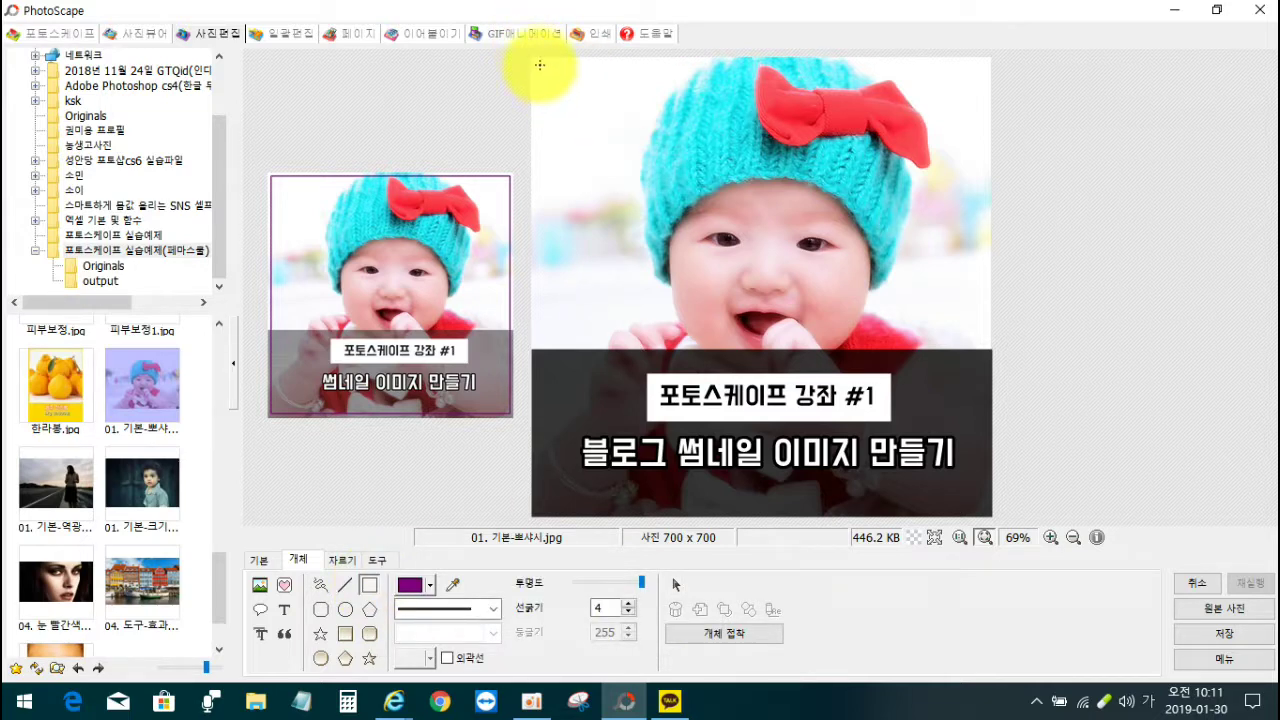
left_click_drag(540, 65, 984, 510)
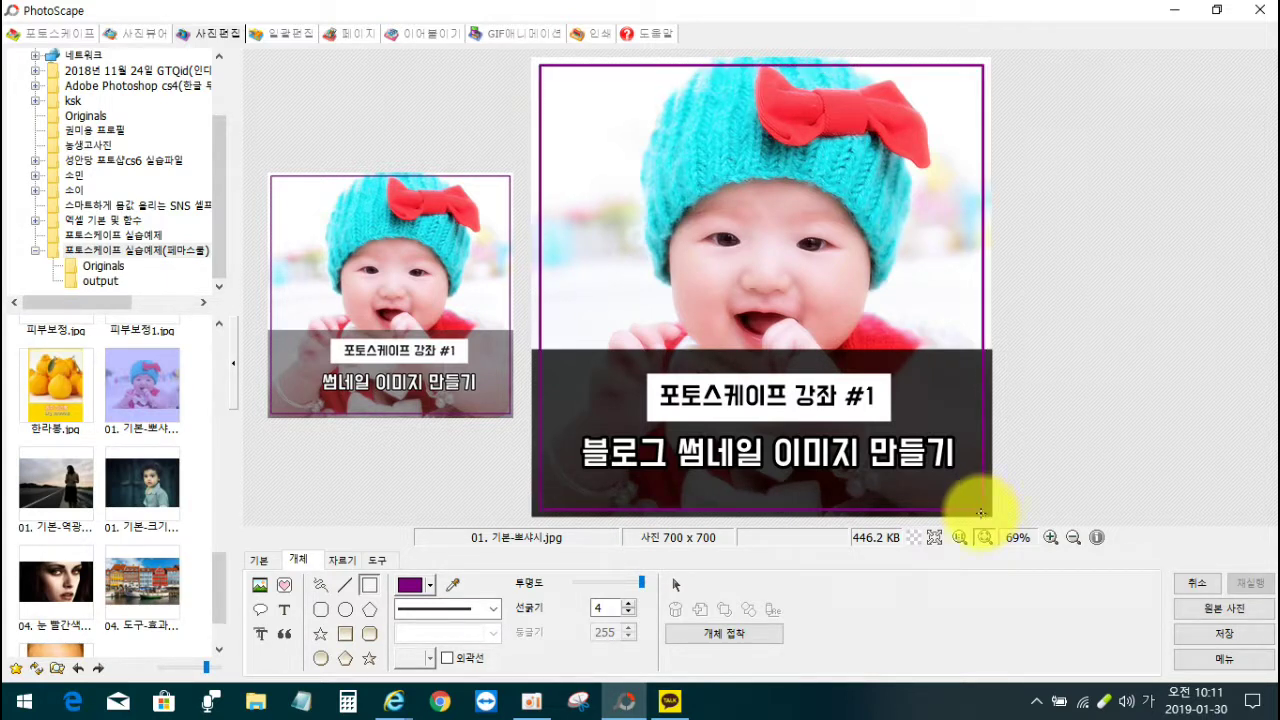
left_click(679, 590)
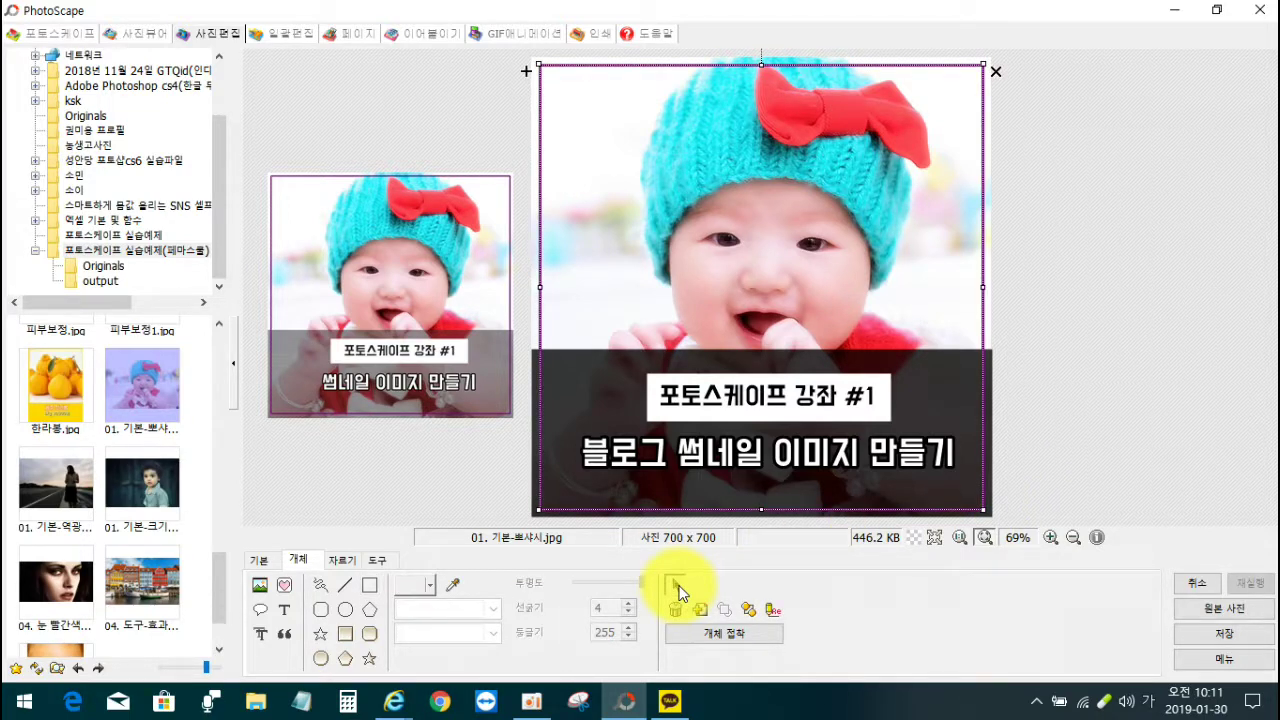
Try yellow as the frame's line colour in its properties and set it back to purple.
left_click(772, 610)
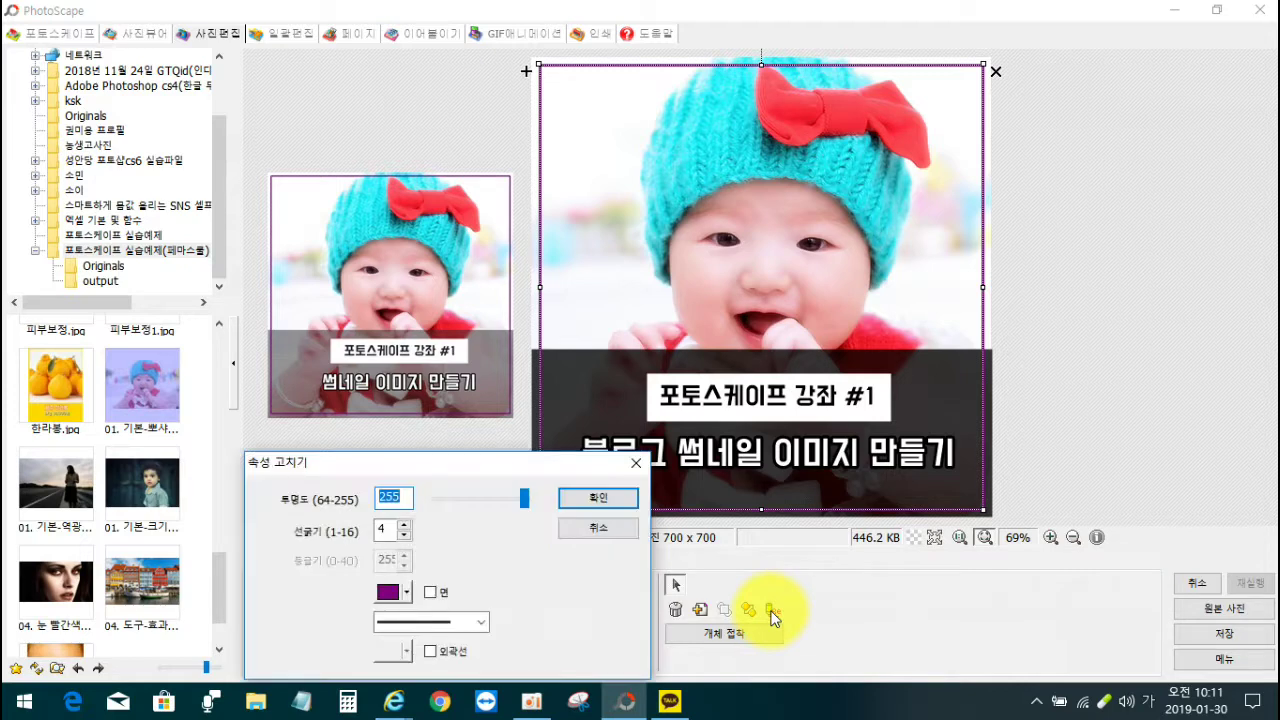
left_click_drag(443, 466, 407, 353)
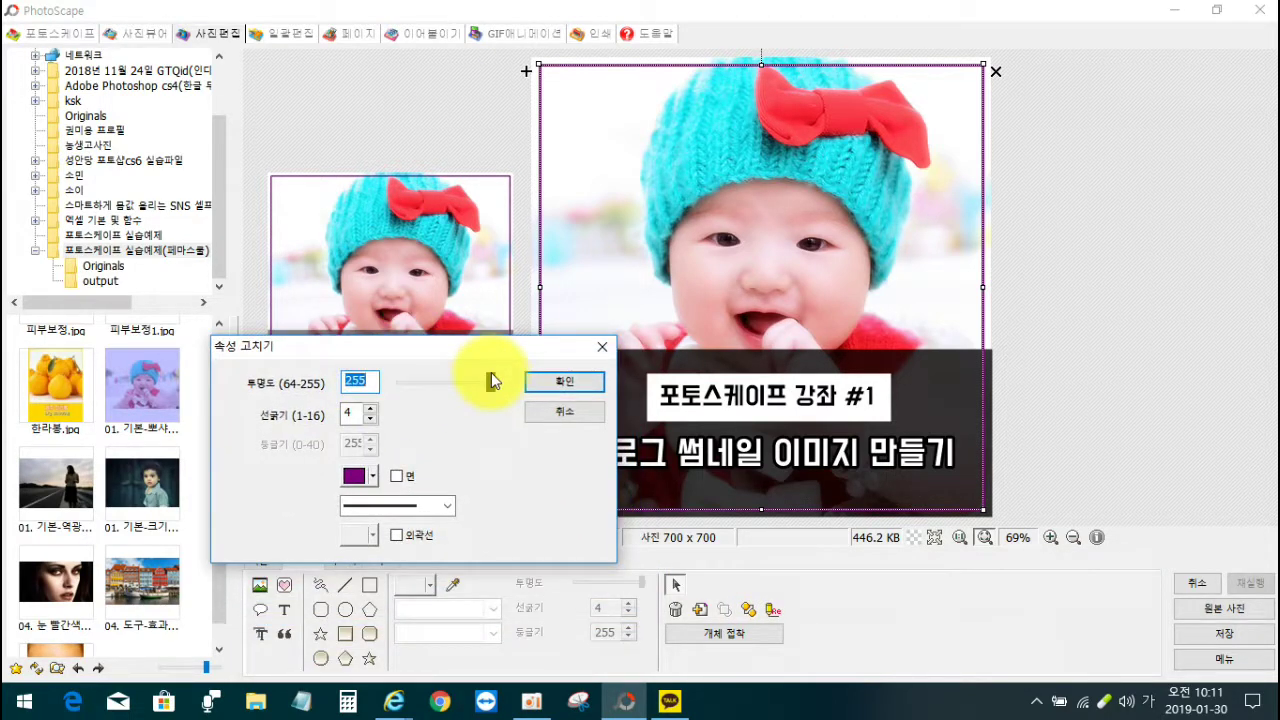
left_click(378, 477)
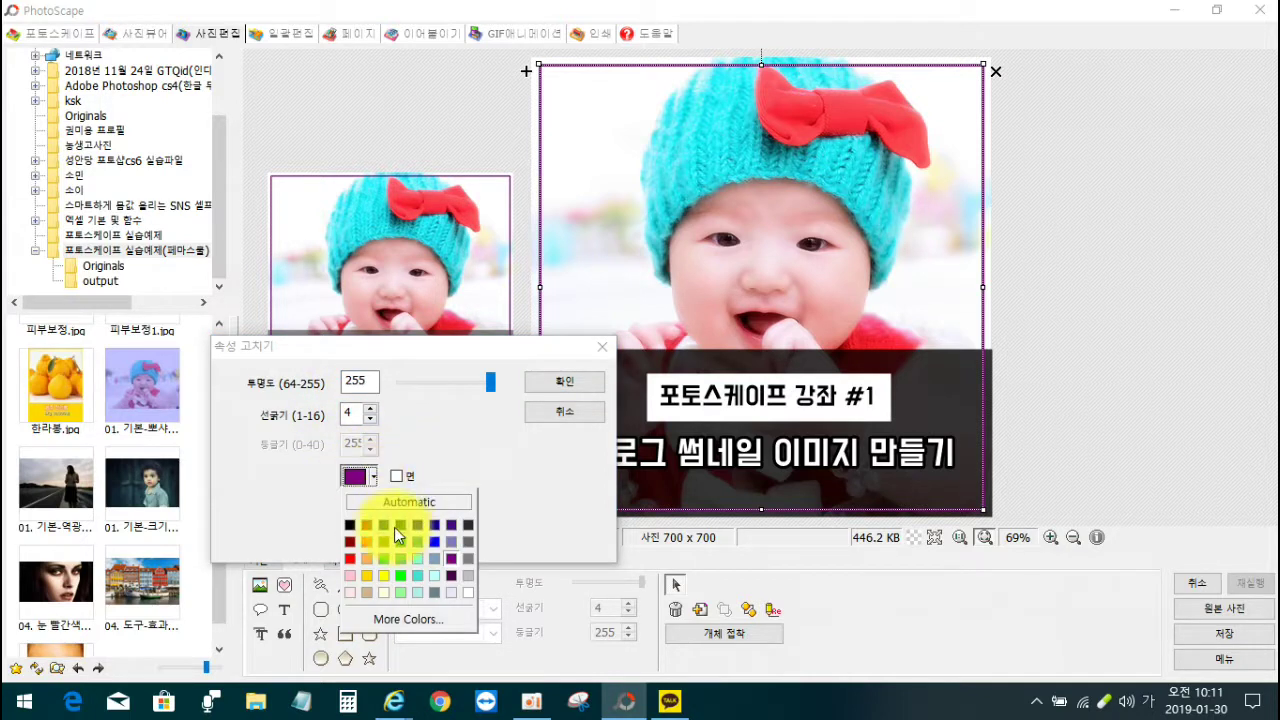
left_click(385, 578)
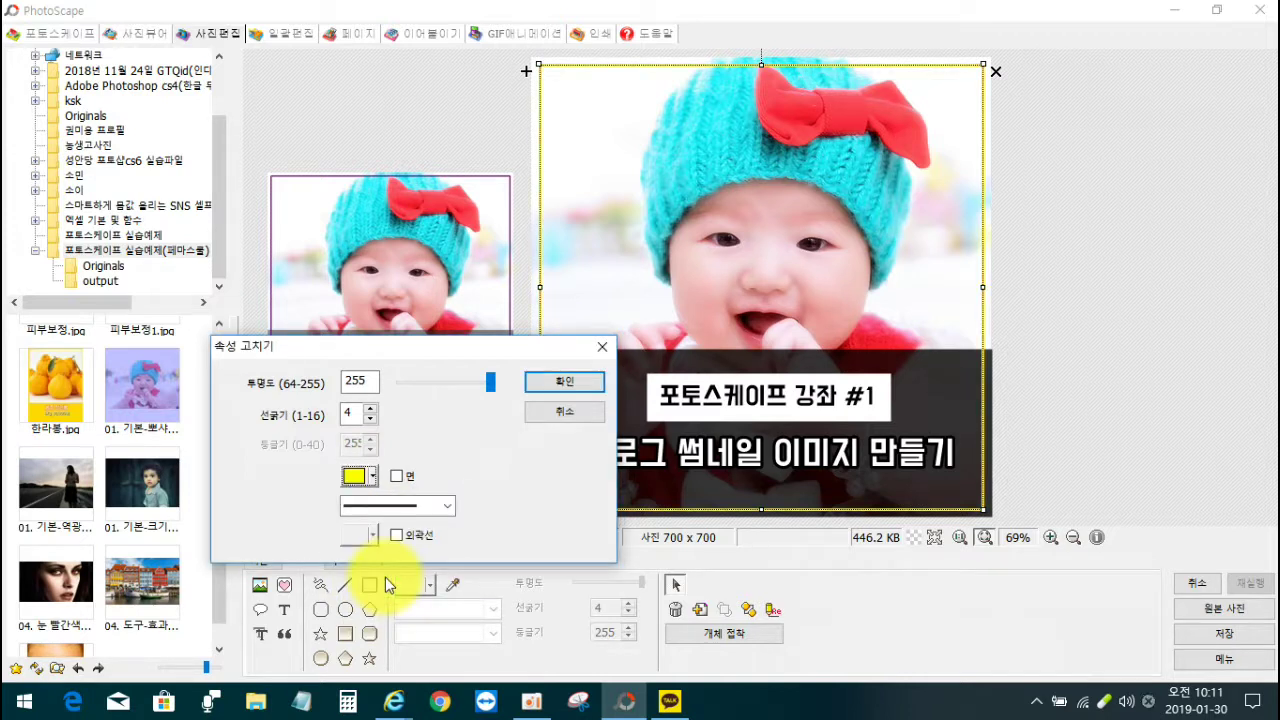
left_click(378, 477)
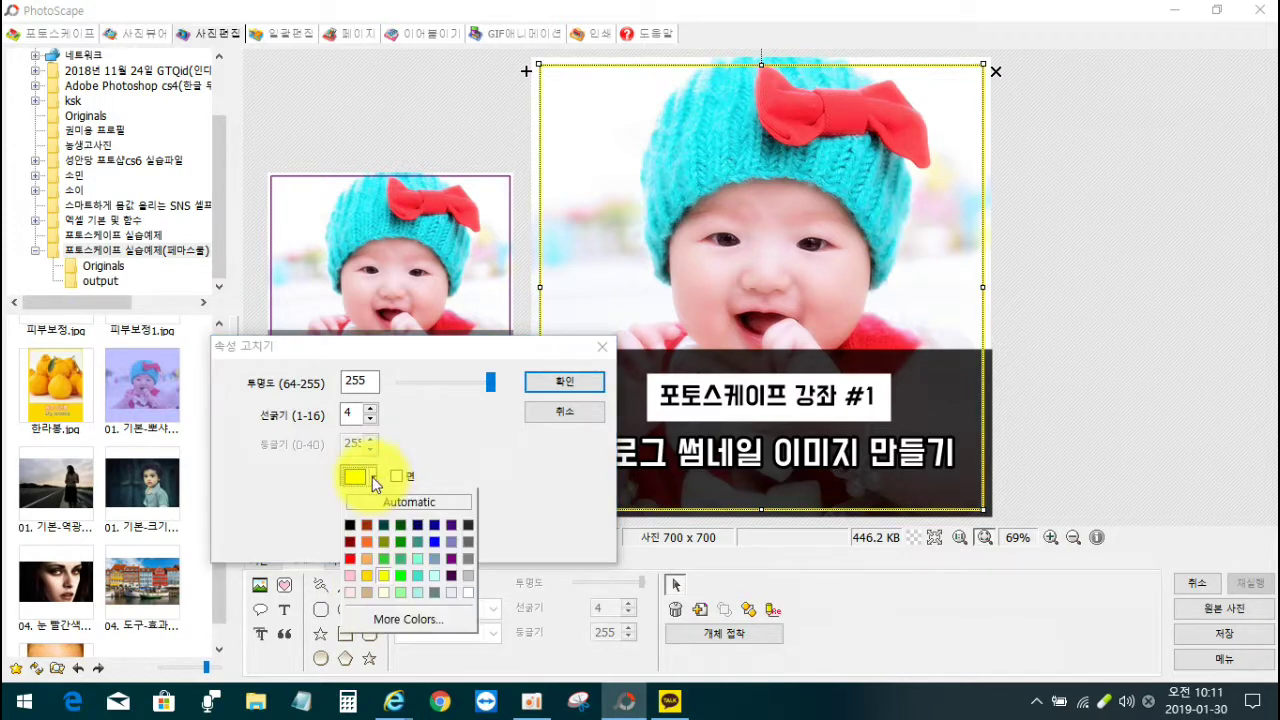
left_click(452, 559)
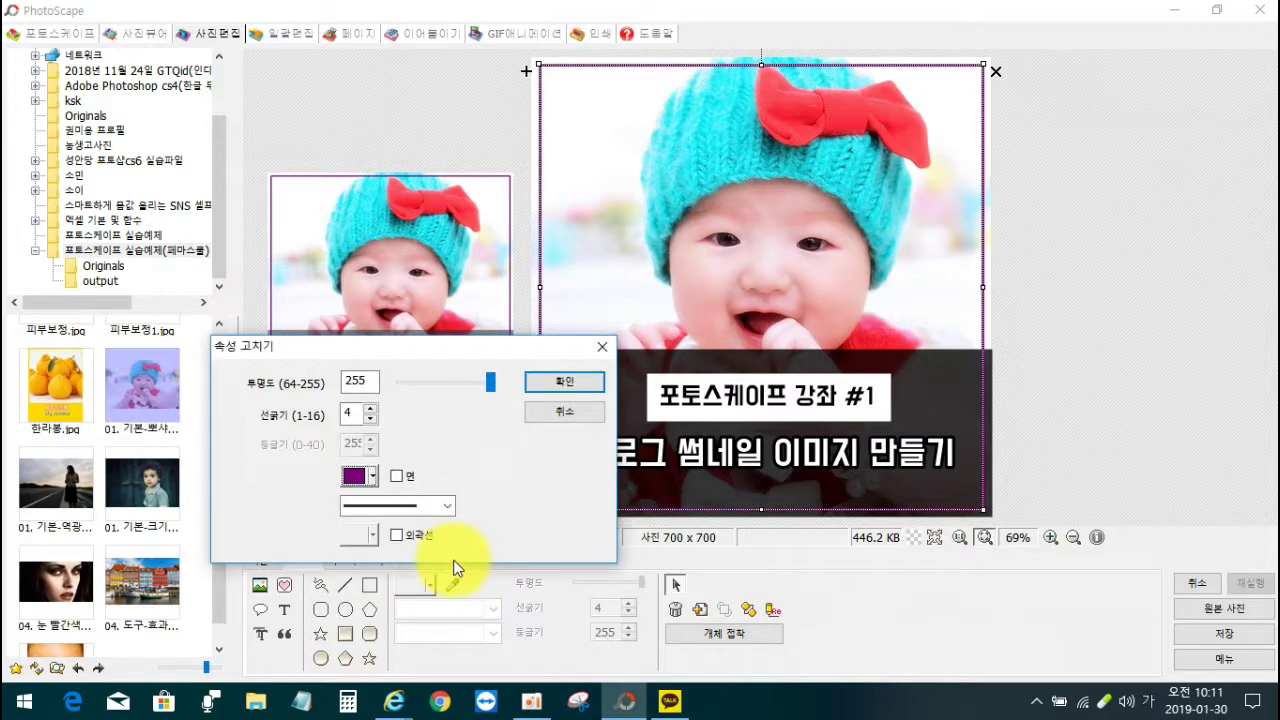
left_click(556, 383)
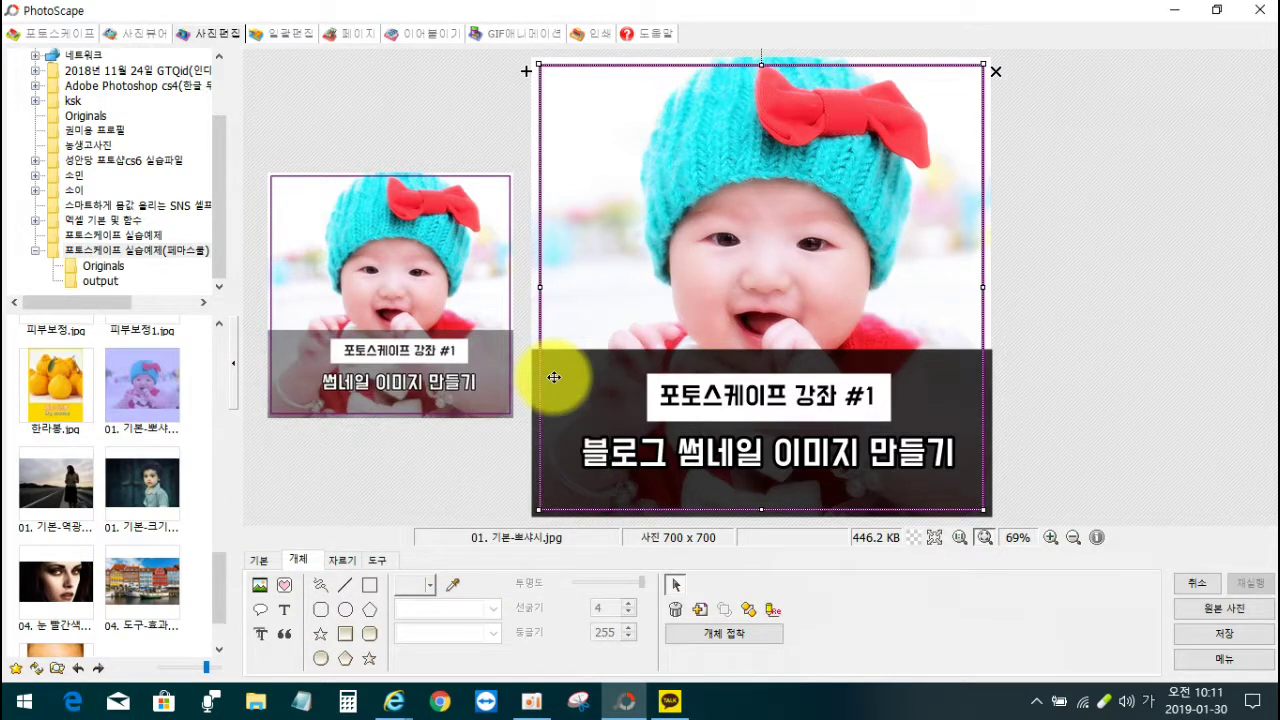
Deselect the frame and delete the finished sample image beside the photo.
left_click(1101, 326)
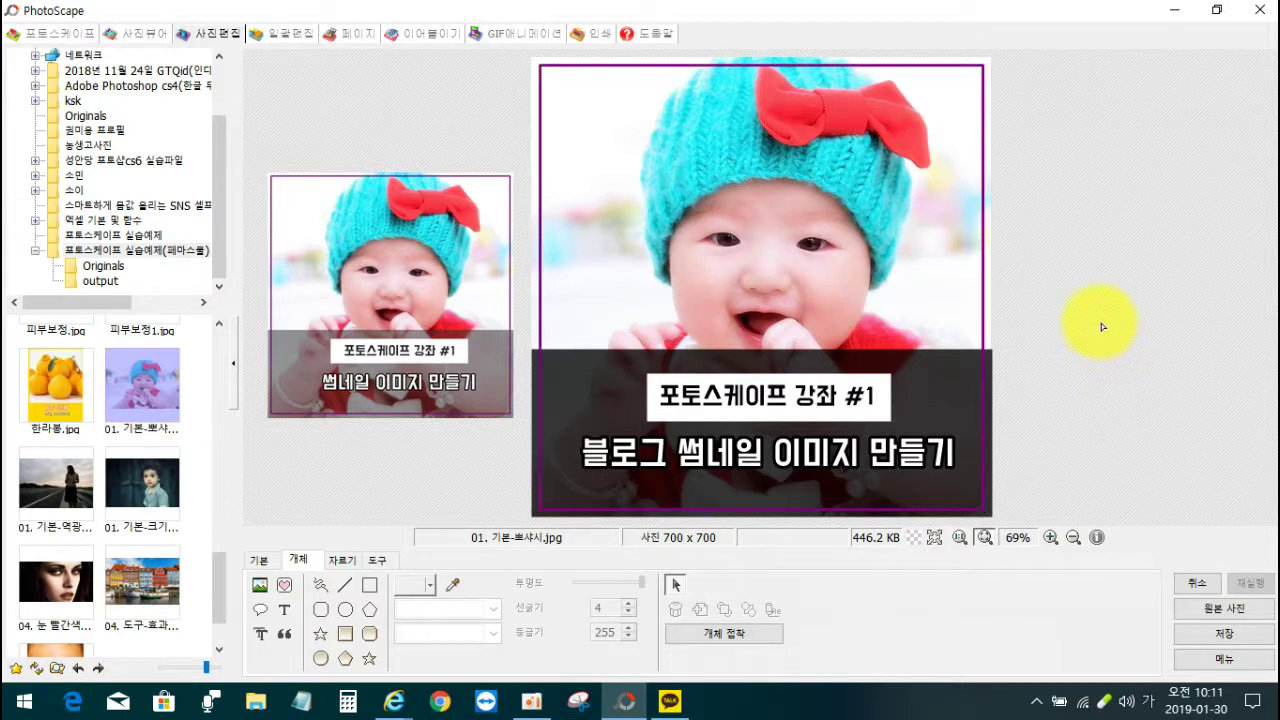
left_click(401, 203)
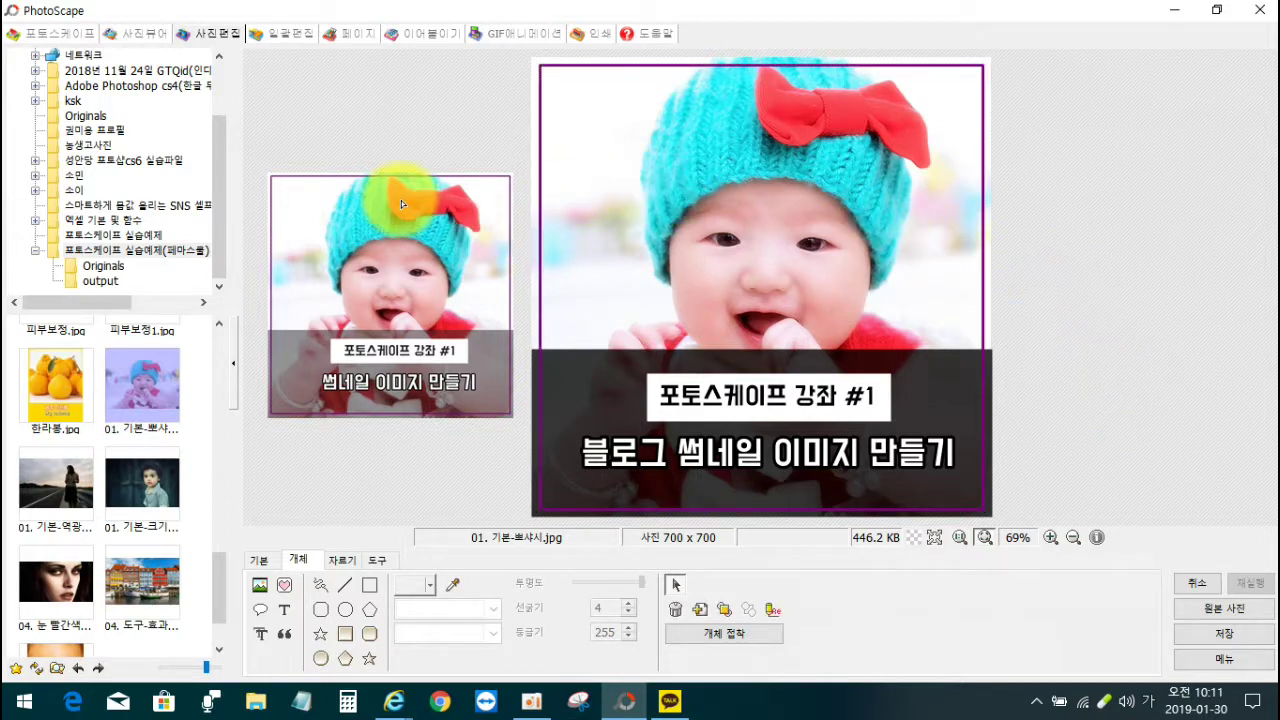
left_click(524, 178)
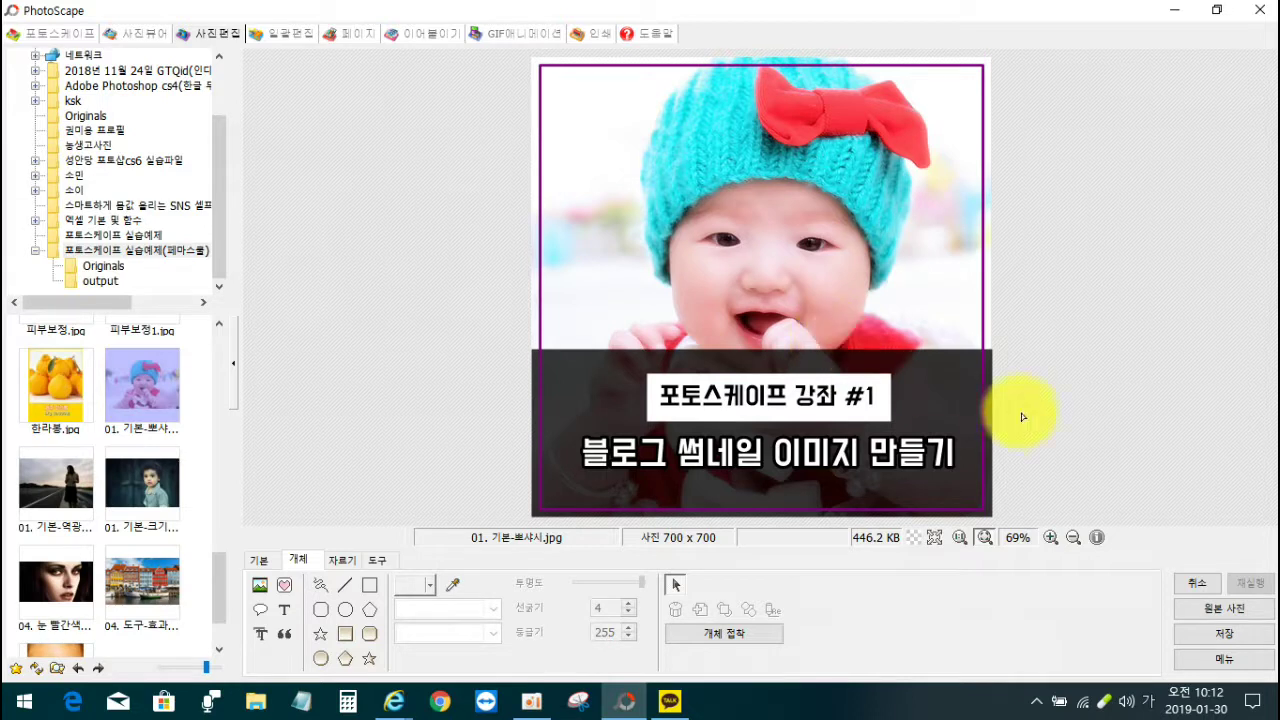
Start saving the thumbnail under a different name, declining to enlarge the photo for objects outside its edges.
left_click(1232, 632)
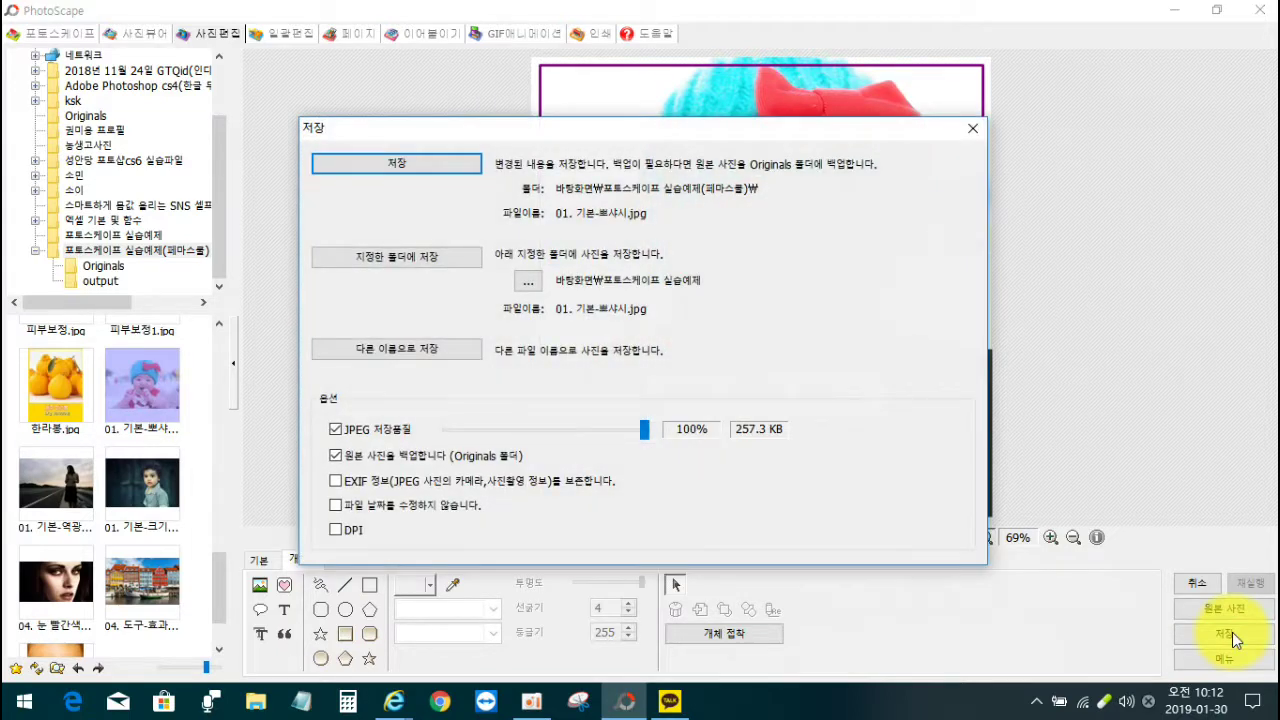
left_click(408, 352)
left_click(406, 352)
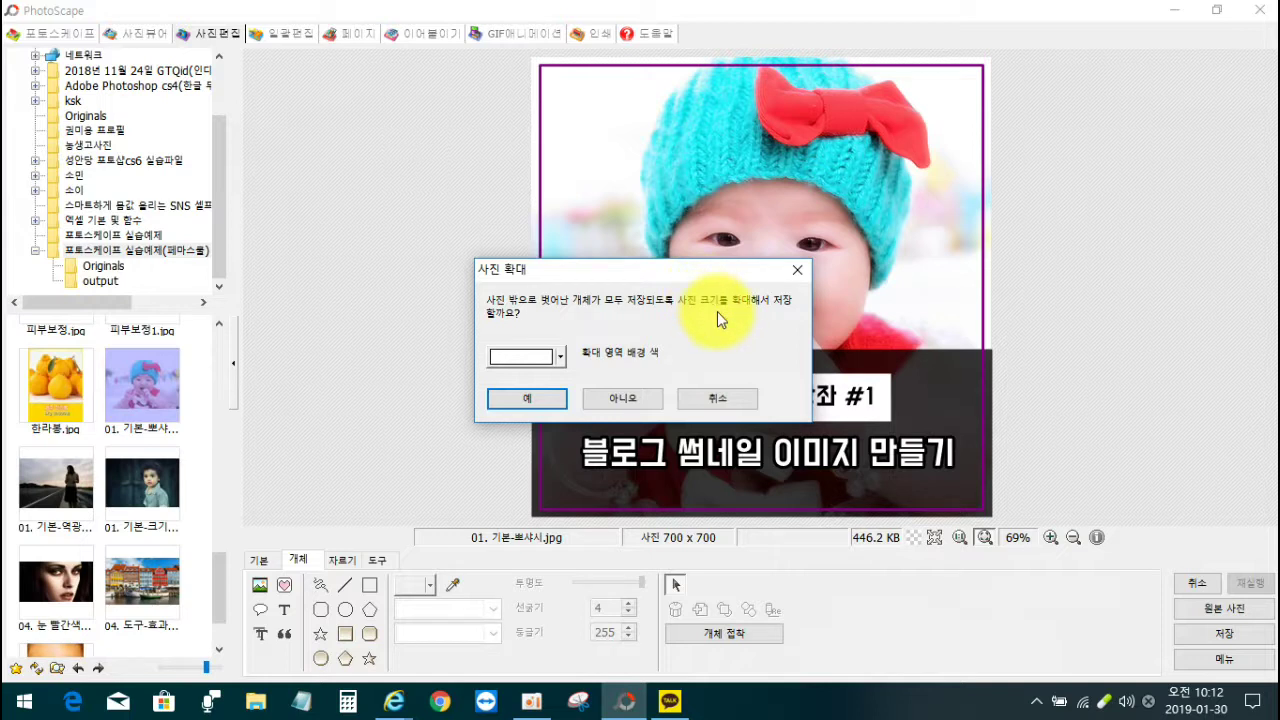
left_click(638, 398)
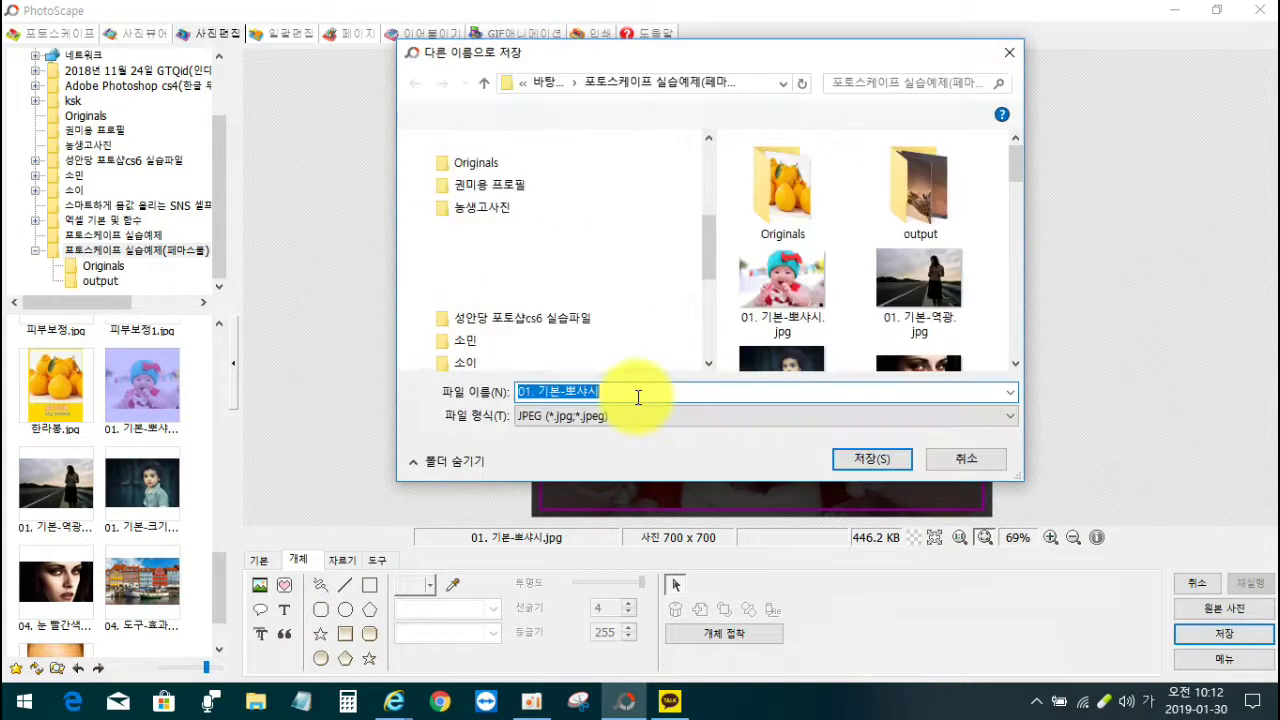
Save the thumbnail in 바탕 화면 as 블로그 썸네일 이미지.jpg, replacing the existing file.
left_click_drag(652, 60, 562, 101)
left_click_drag(623, 295, 557, 220)
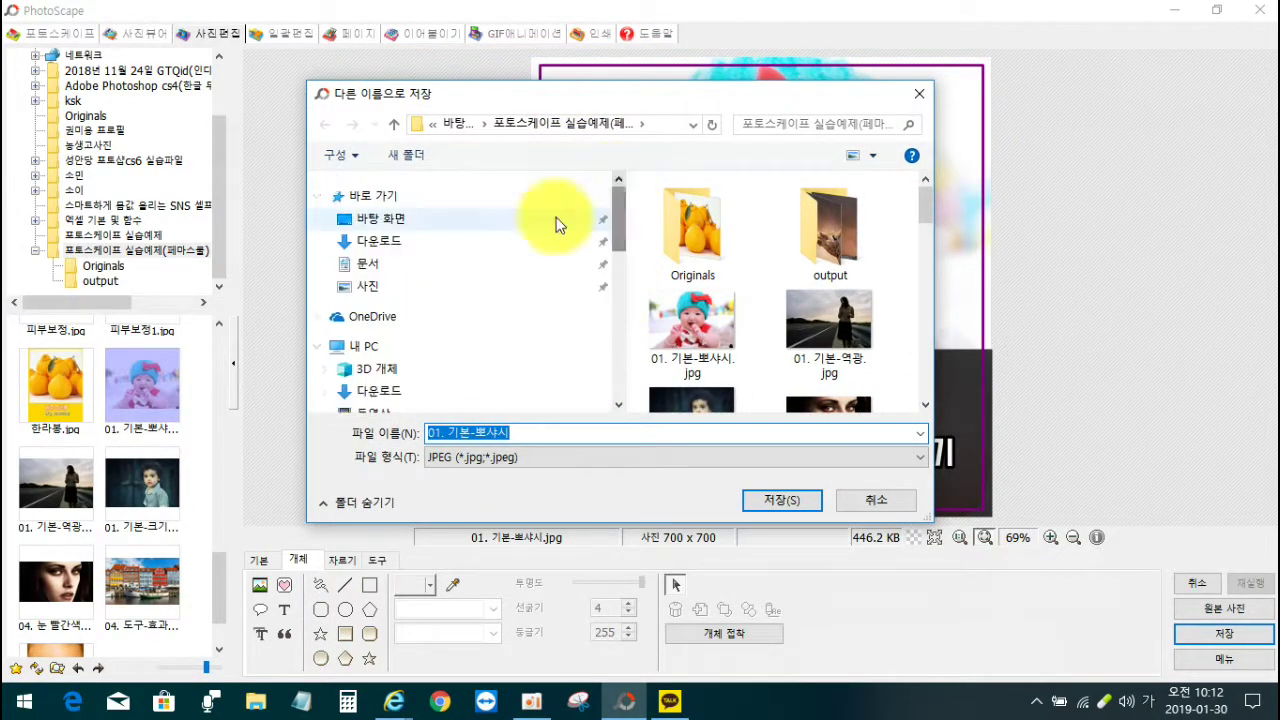
left_click(400, 226)
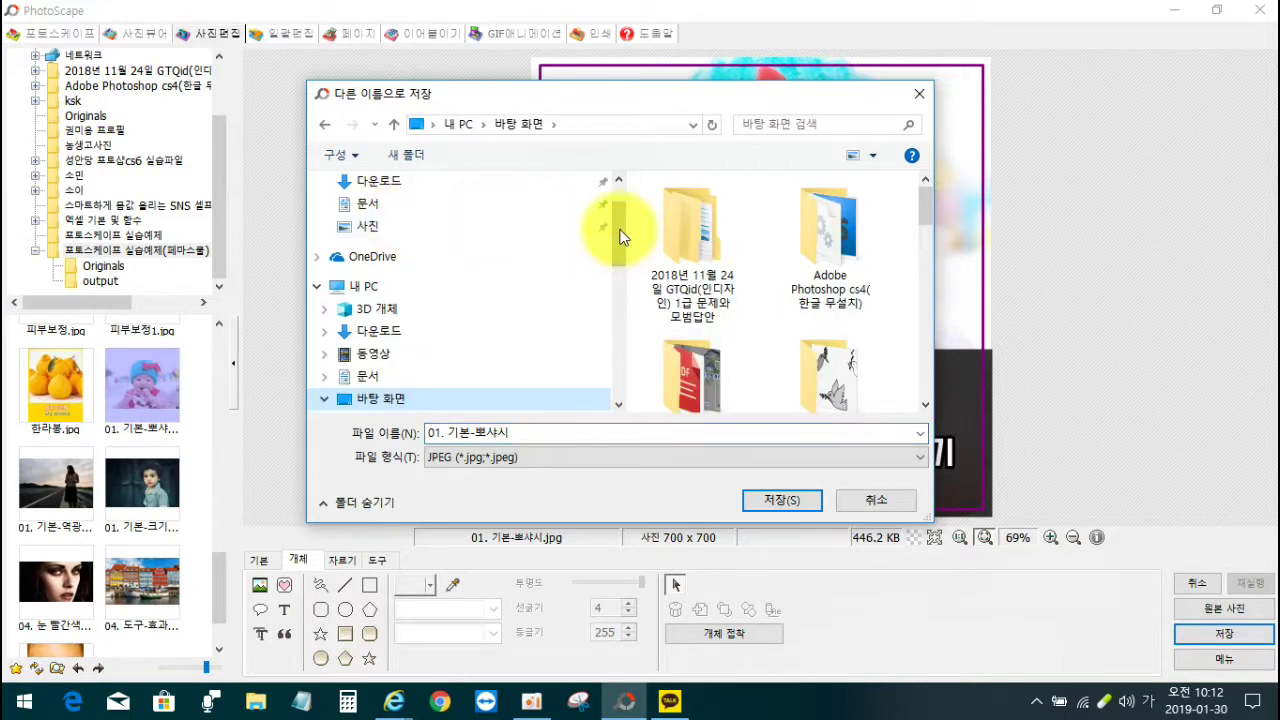
left_click_drag(928, 207, 872, 350)
left_click(828, 245)
left_click(491, 432)
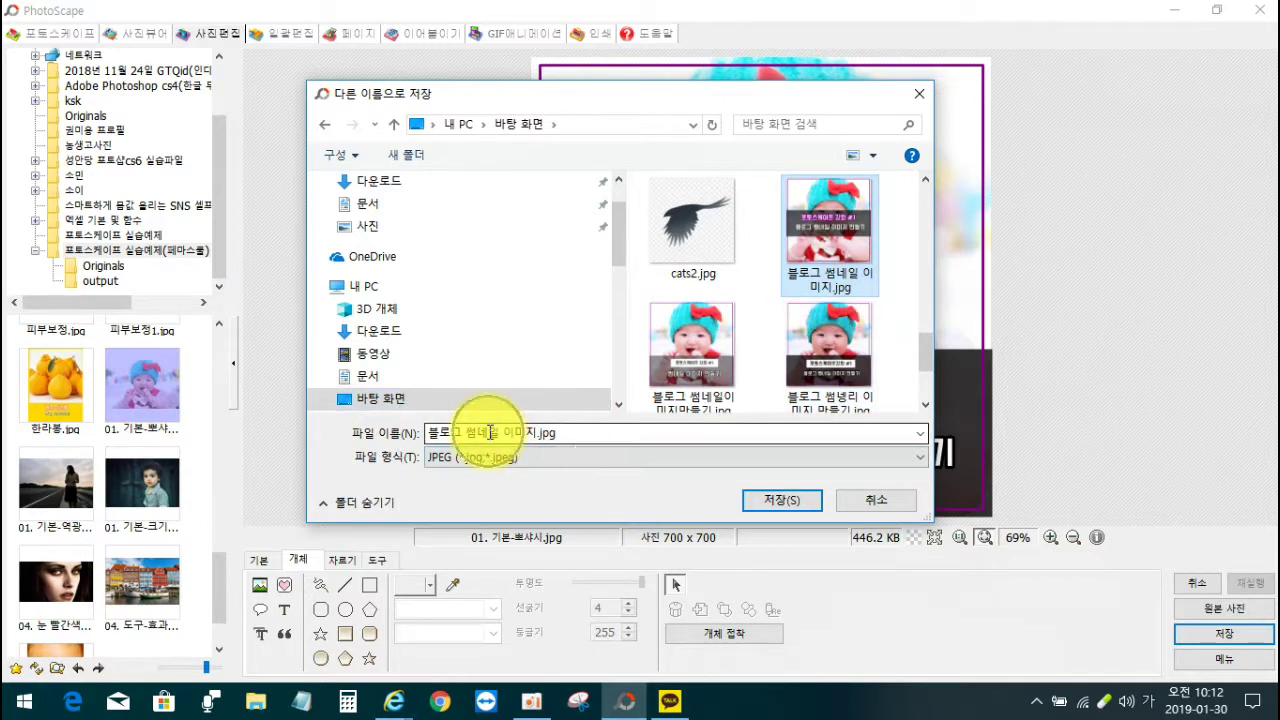
left_click(805, 503)
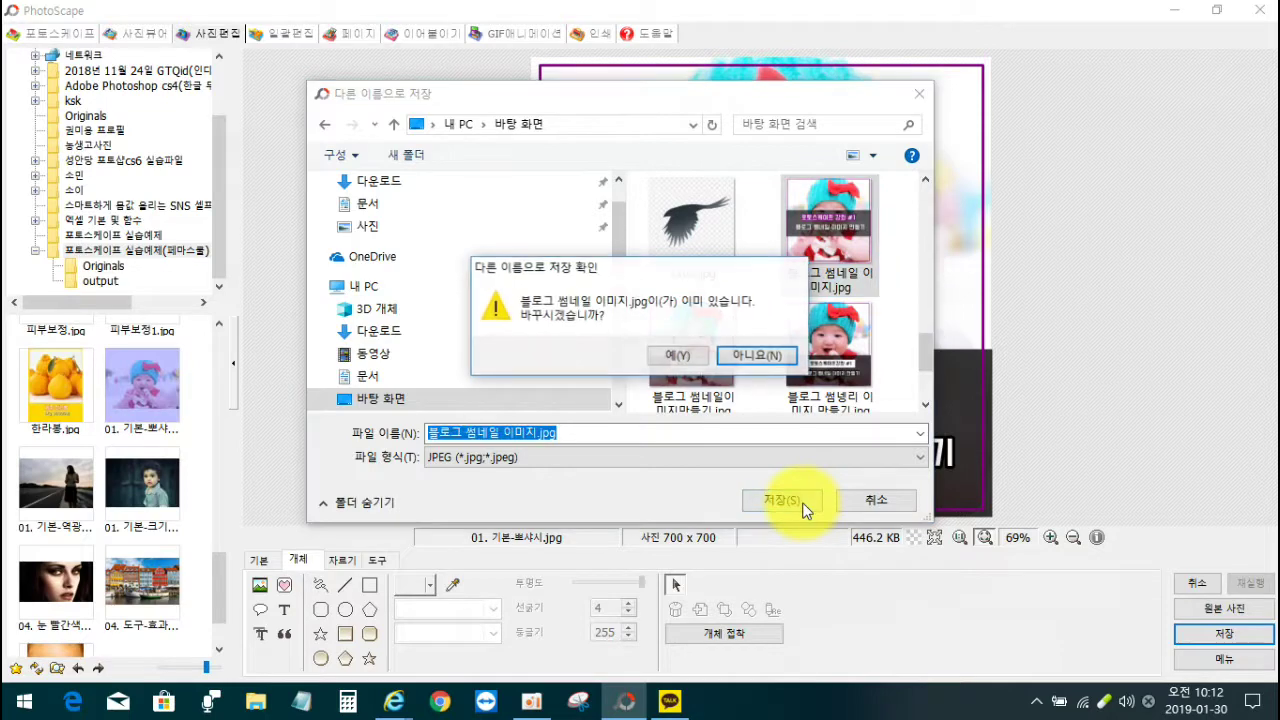
left_click(676, 354)
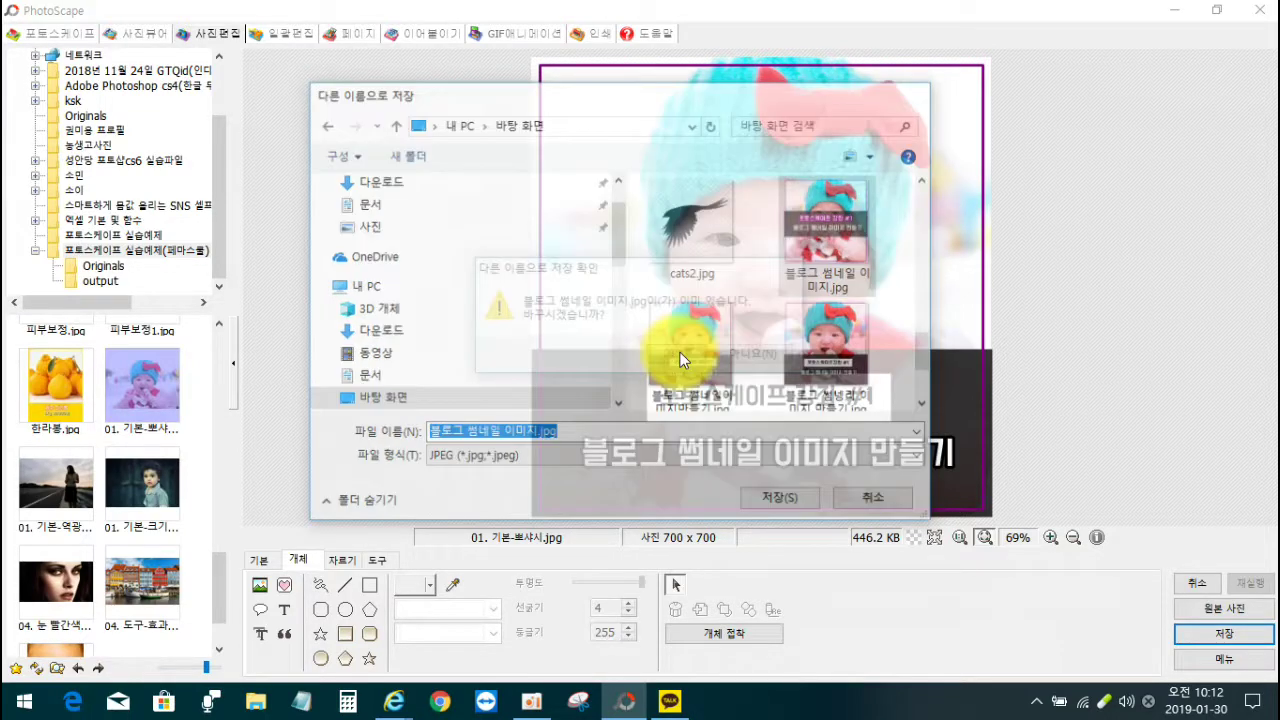